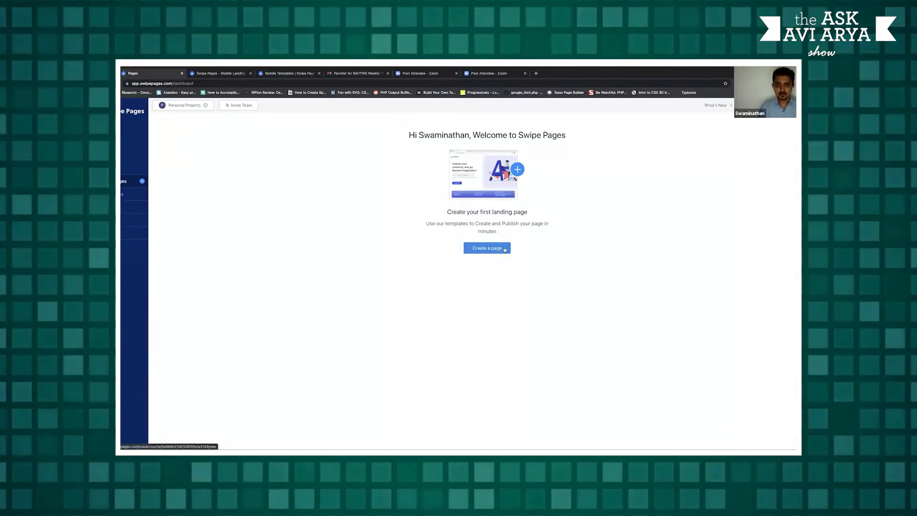
Begin a new landing page from the dashboard and type its page name
left_click(504, 249)
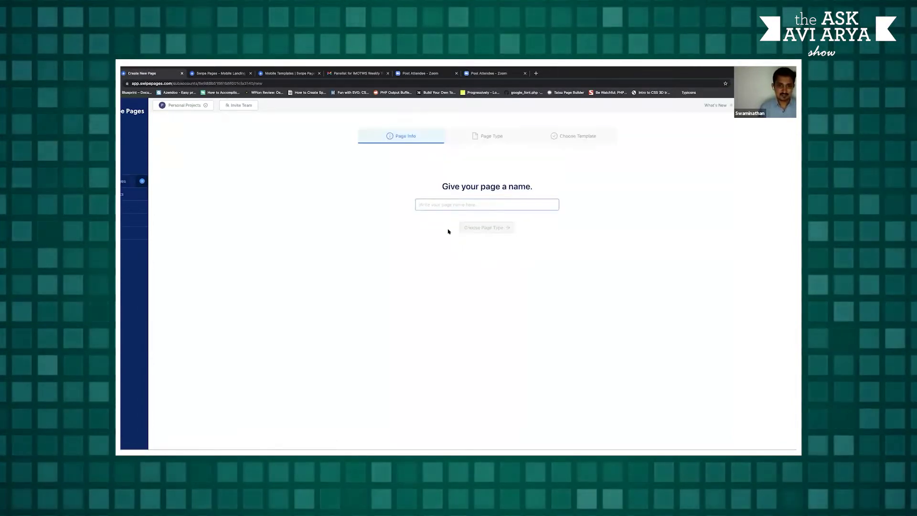
left_click(431, 206)
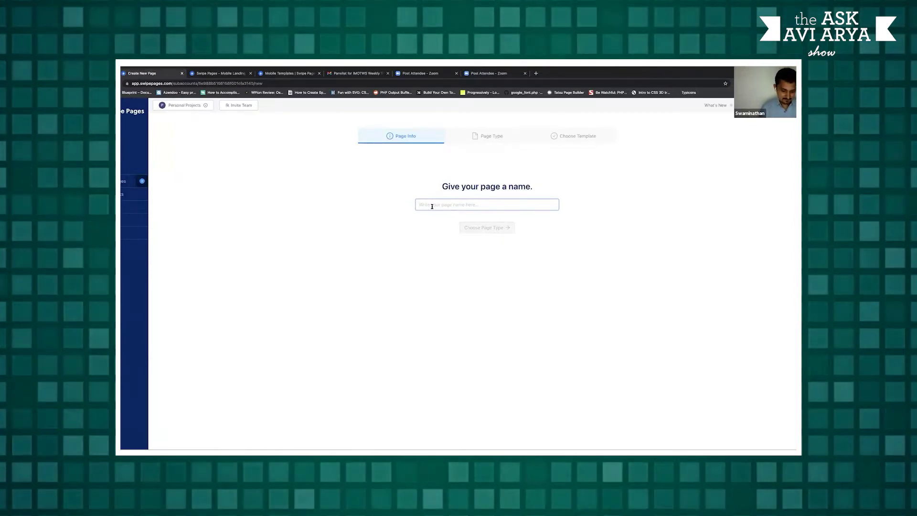
type("Modu")
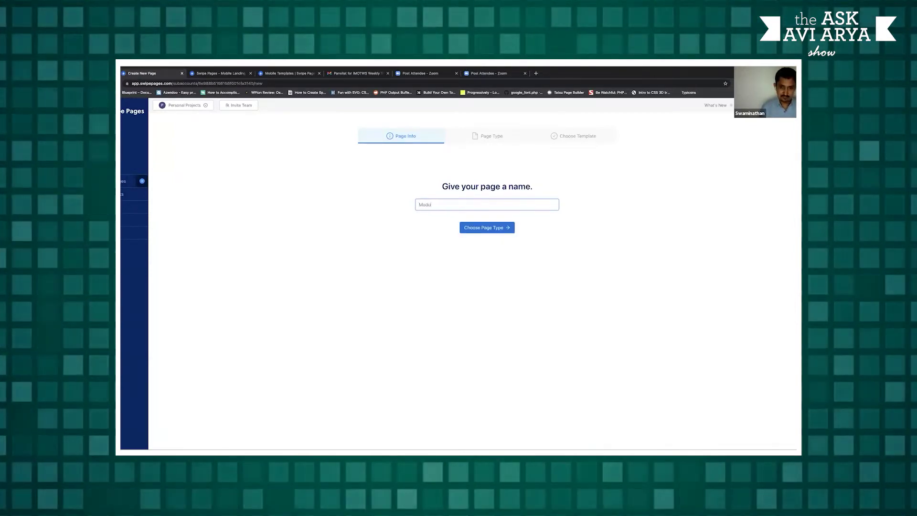
type("guls")
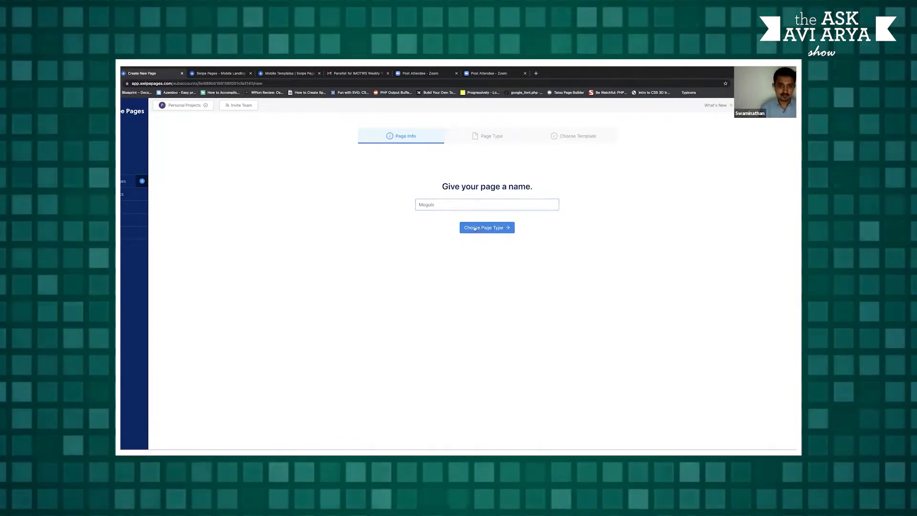
Advance to the page-type step and expand the AMP, Smart and Mobile Slide feature lists
left_click(485, 227)
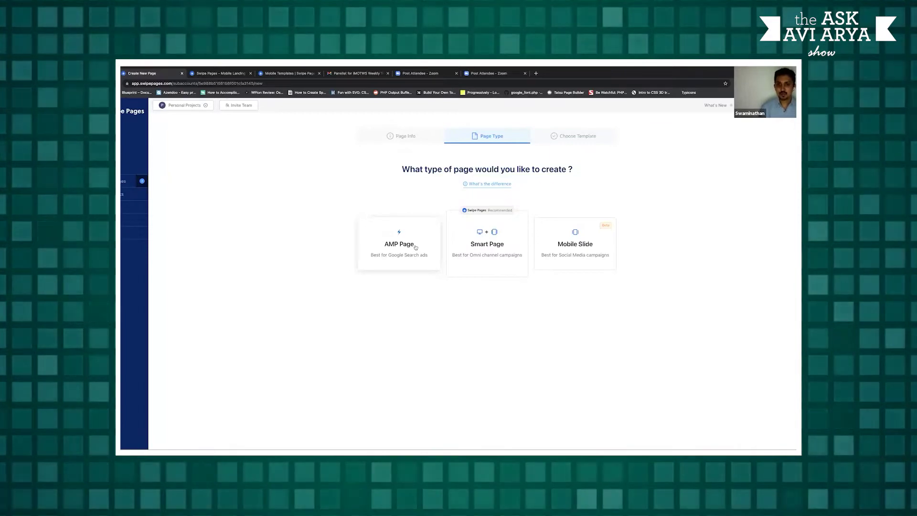
left_click(483, 186)
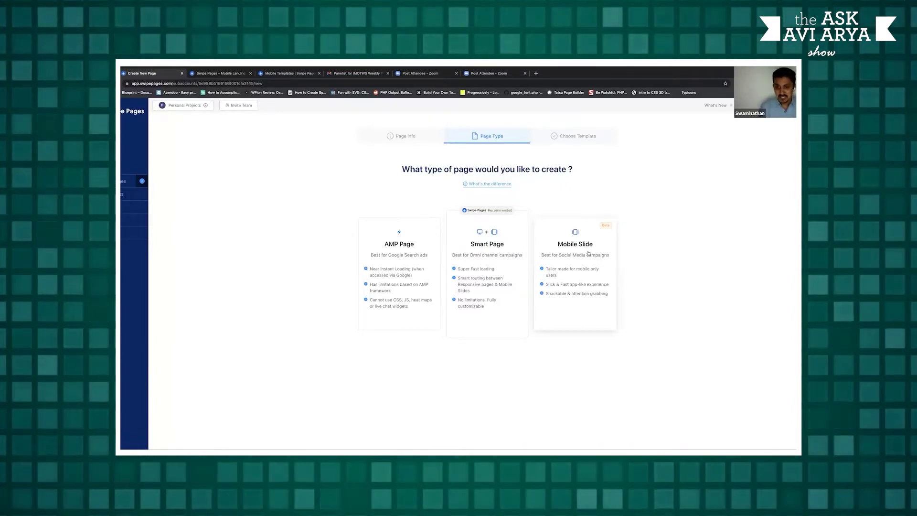
In the Mobile Templates gallery, preview the Skincare template and swipe through two slides
left_click(289, 74)
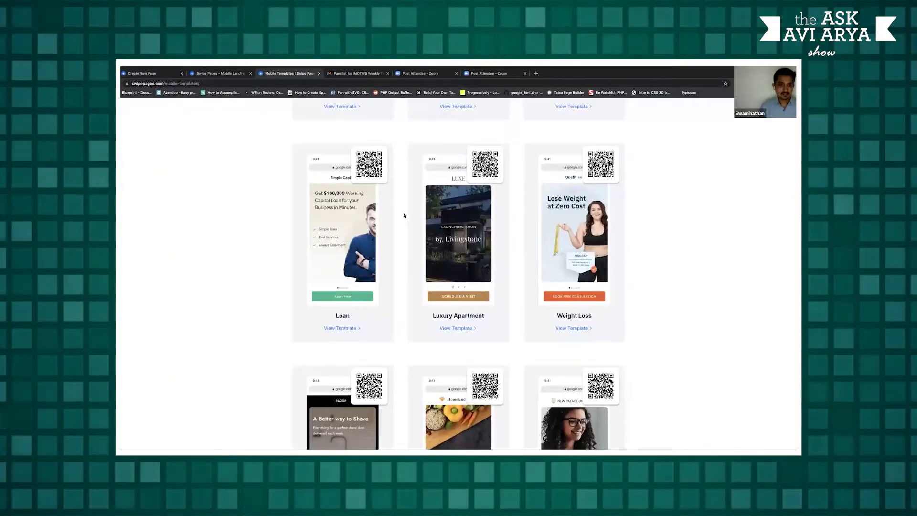
scroll(400, 190, "up", 3)
scroll(400, 190, "up", 3)
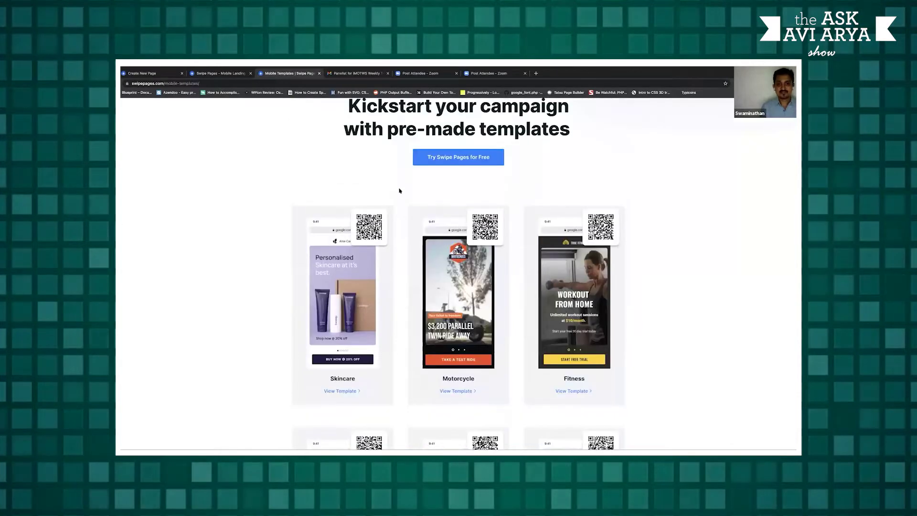
left_click(340, 391)
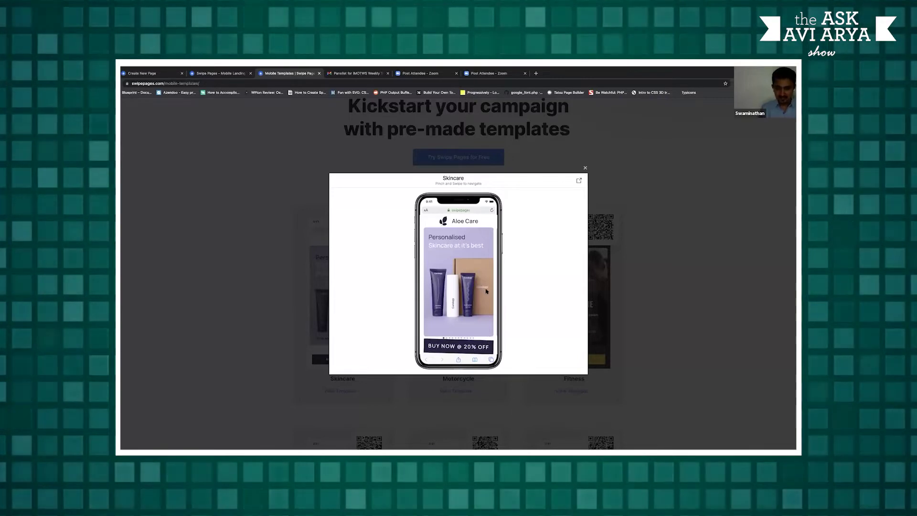
left_click_drag(487, 291, 469, 294)
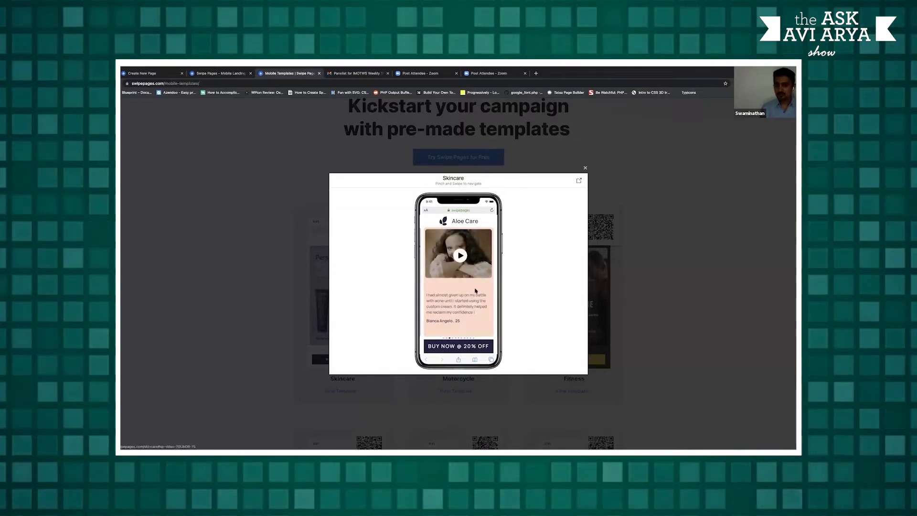
left_click_drag(476, 290, 468, 286)
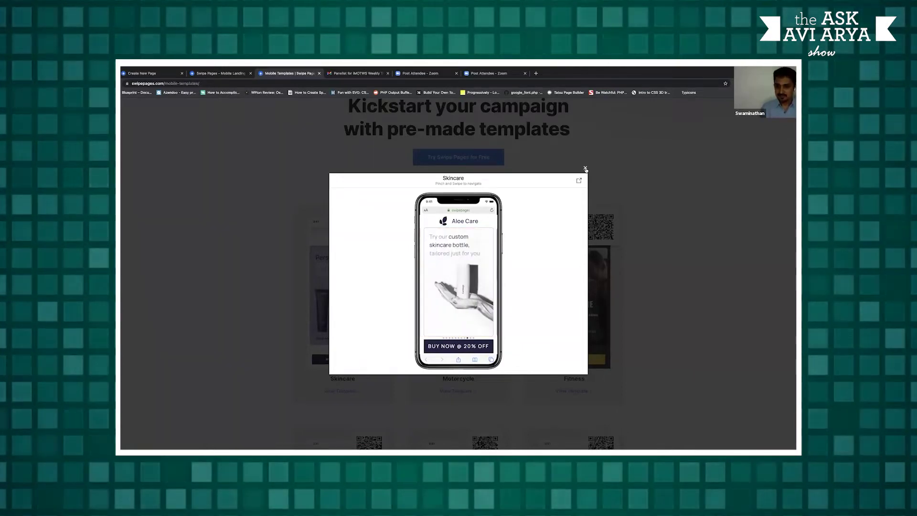
Close the Skincare preview and return to the new page's page-type chooser
left_click(267, 106)
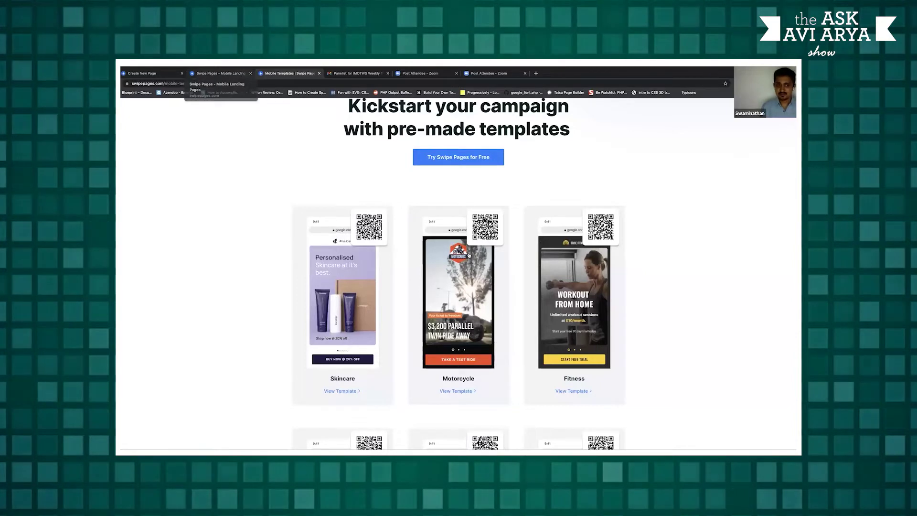
left_click(229, 74)
key("ctrl+shift+Tab")
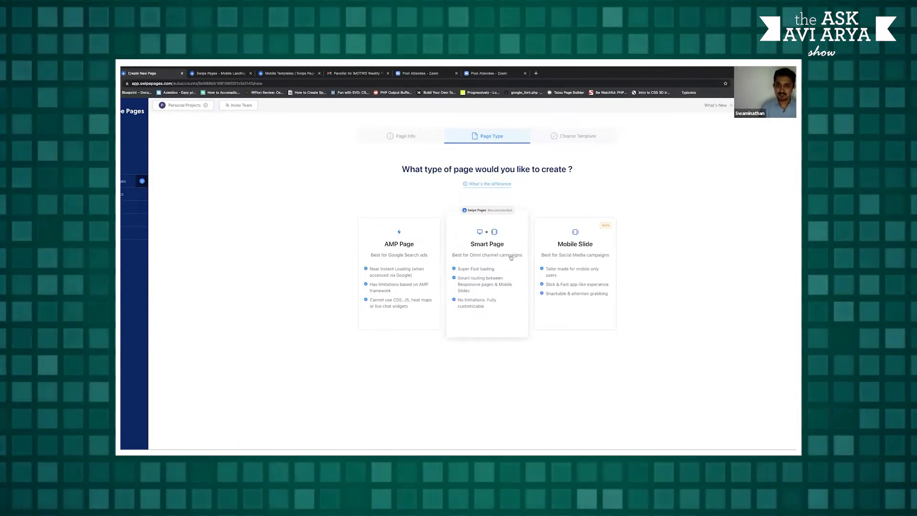
Choose Smart Page and start the page from the Simple Capital loan template
left_click(494, 262)
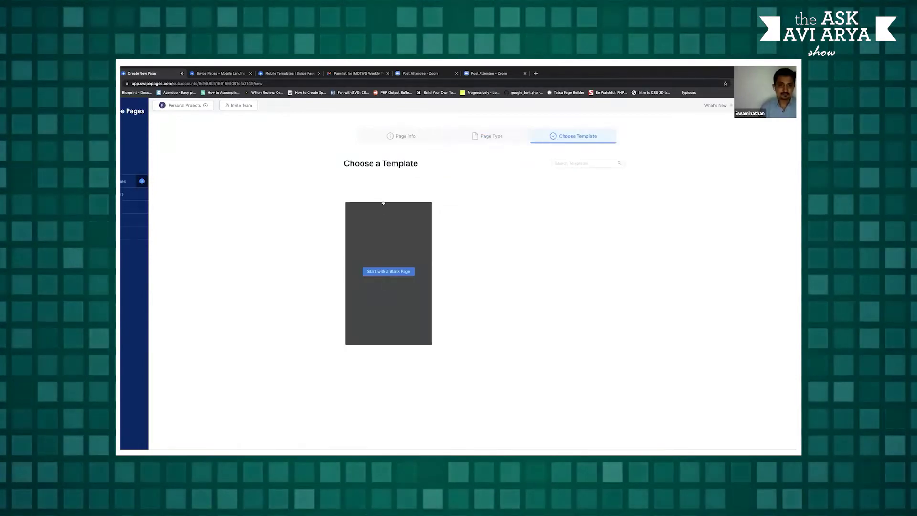
scroll(645, 201, "down", 1)
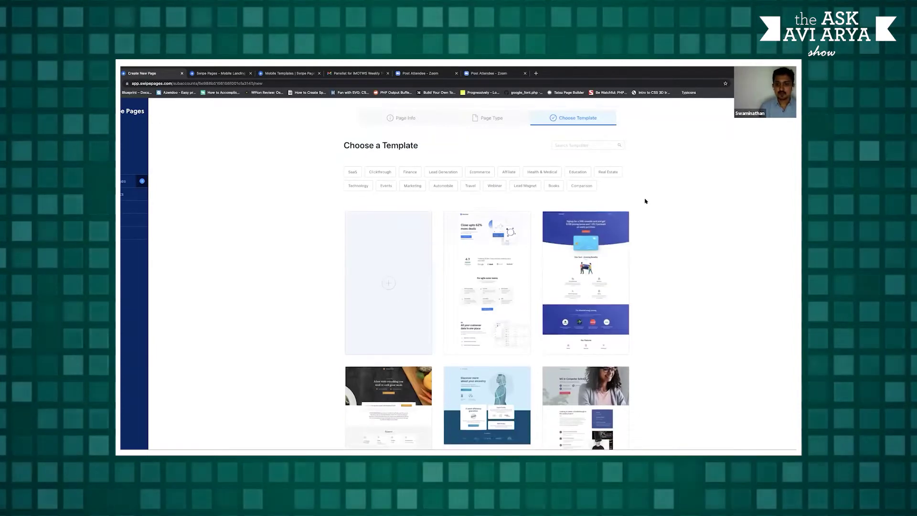
scroll(645, 201, "down", 15)
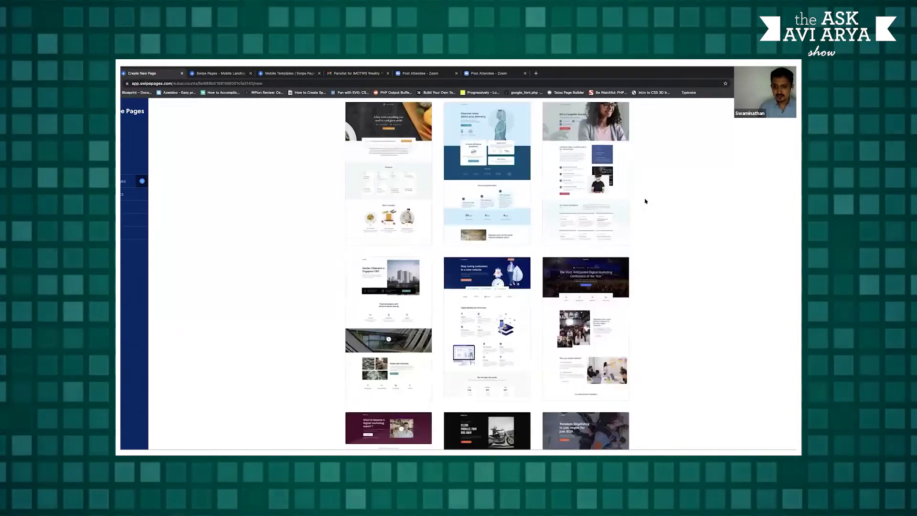
scroll(645, 202, "down", 3)
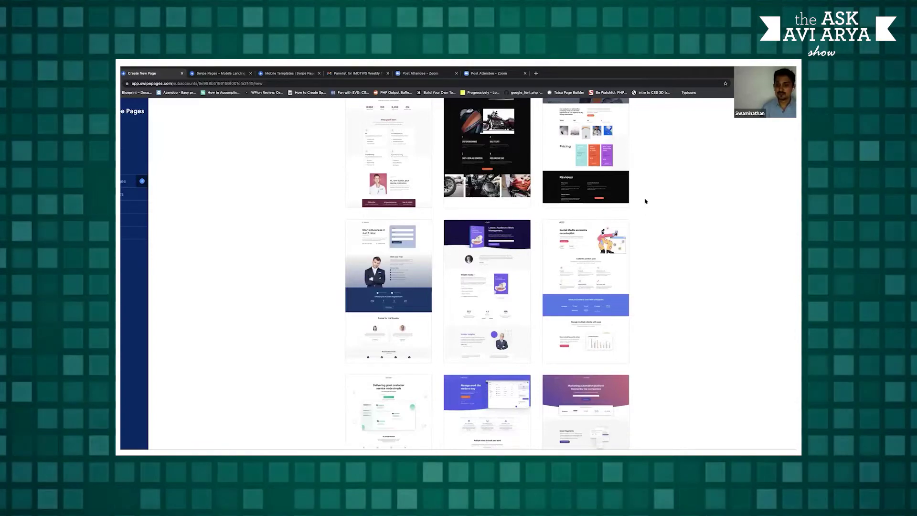
scroll(635, 240, "up", 7)
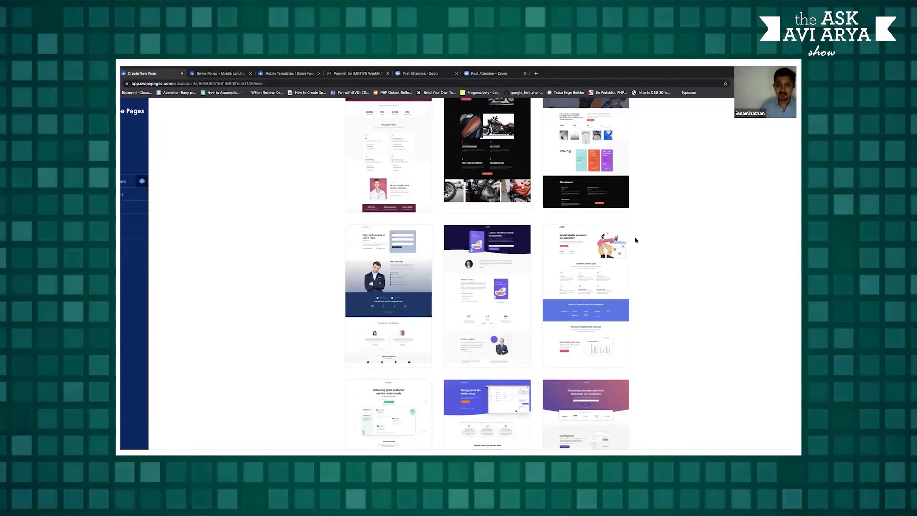
scroll(636, 240, "up", 5)
scroll(636, 239, "down", 7)
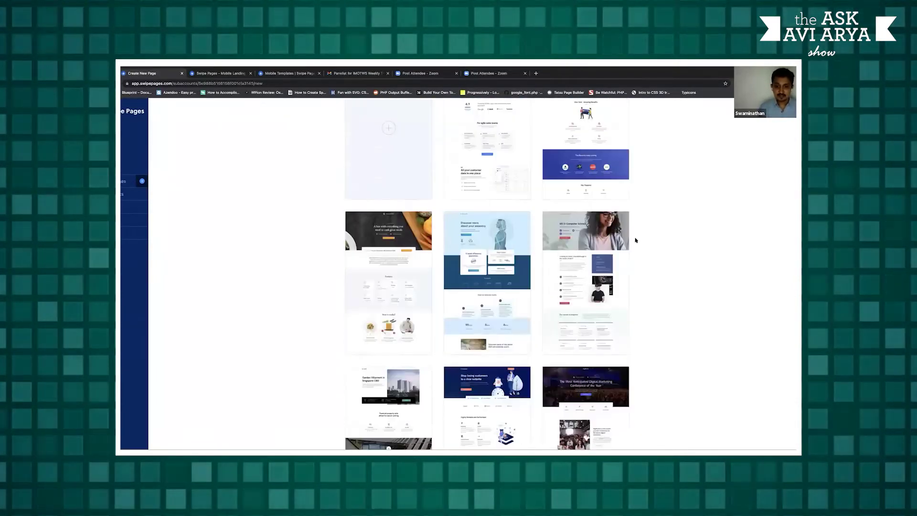
scroll(635, 240, "down", 10)
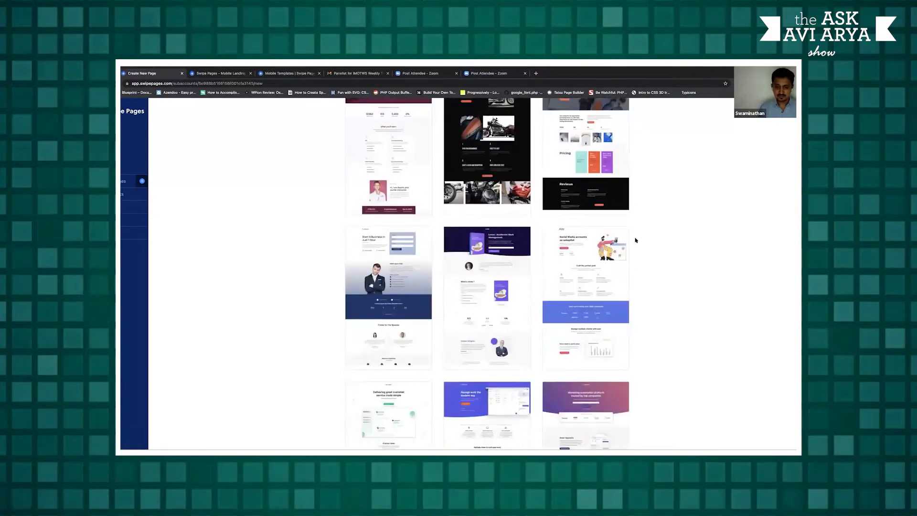
scroll(635, 240, "down", 4)
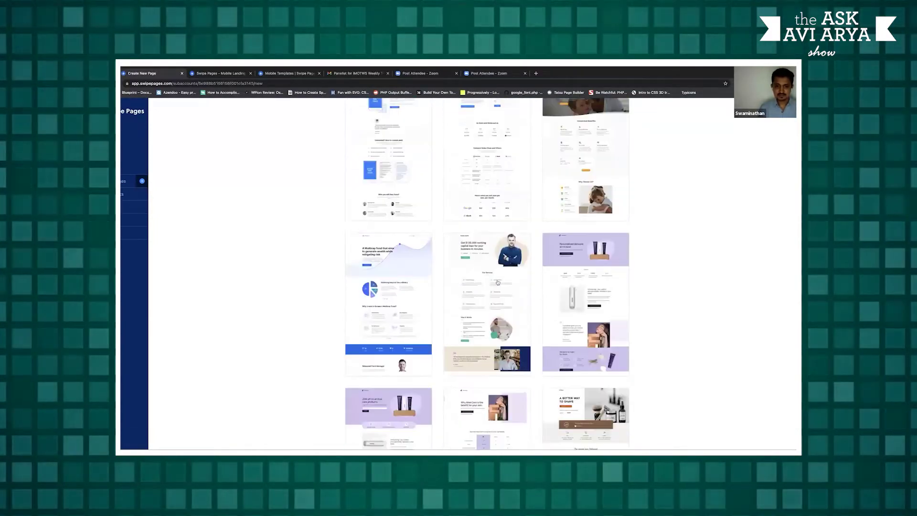
mouse_move(488, 299)
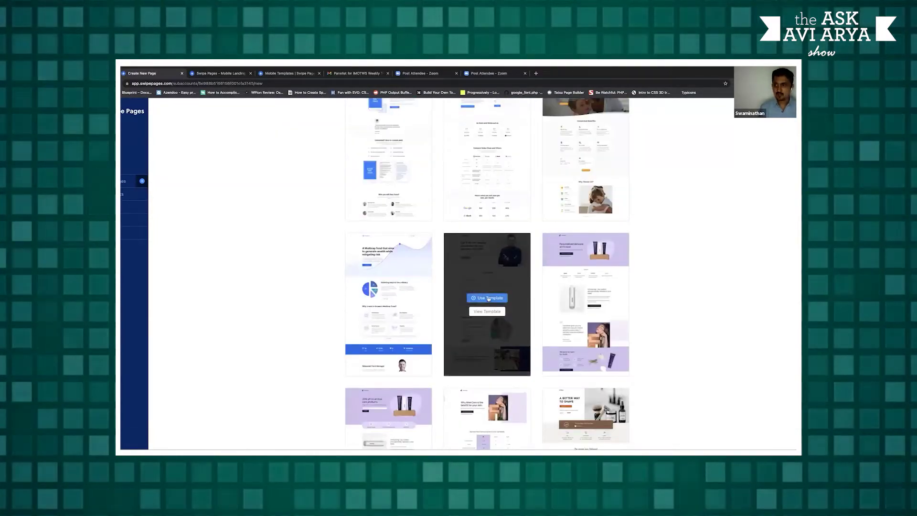
left_click(488, 299)
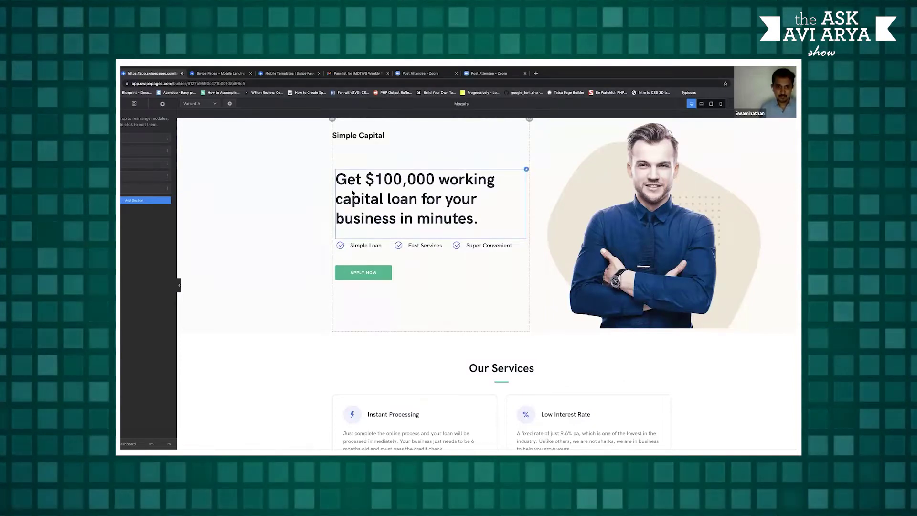
Inspect the Simple Loan item, hero heading and photo settings, then show the module library
left_click(370, 246)
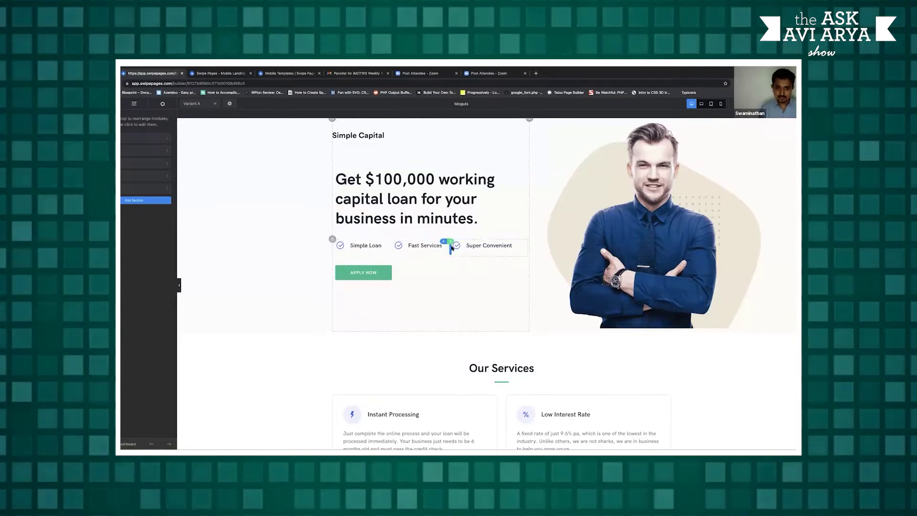
left_click(393, 213)
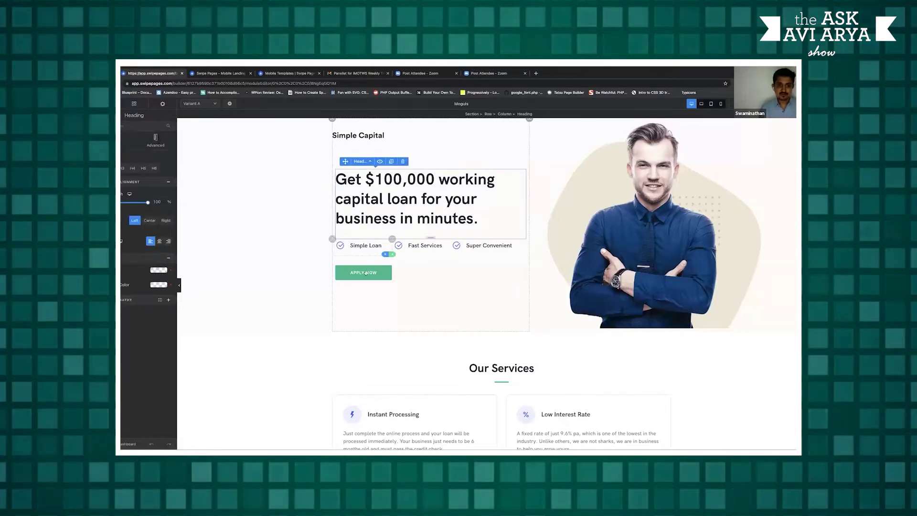
left_click(592, 257)
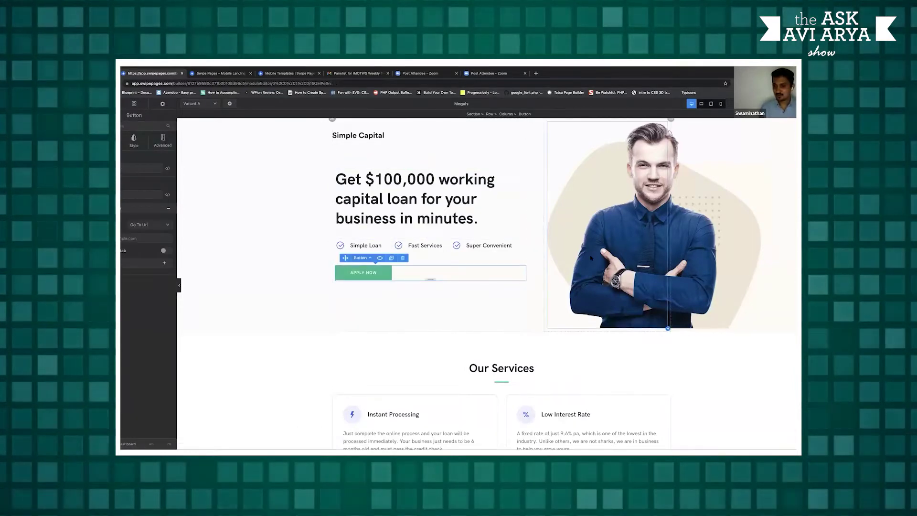
left_click(133, 103)
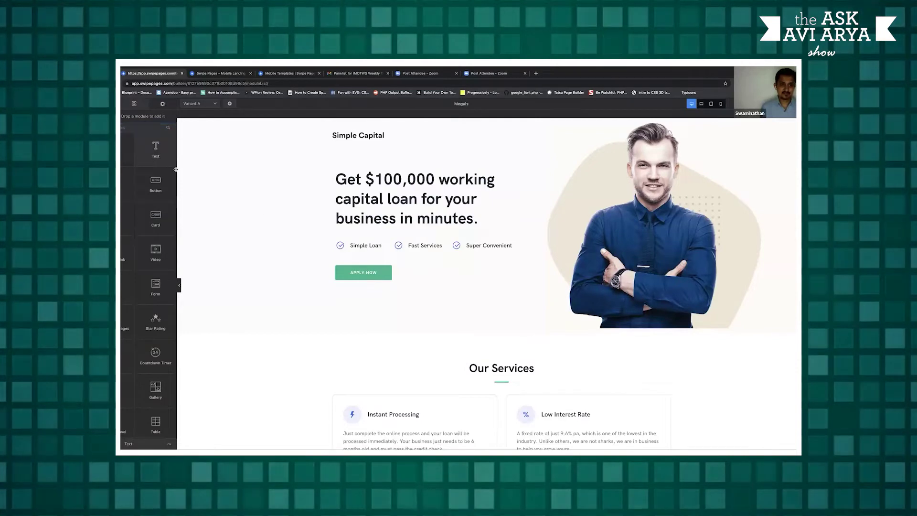
Add a Text module by the heading and change the headline to 'Welcome Internet Moguls'
left_click_drag(151, 149, 360, 227)
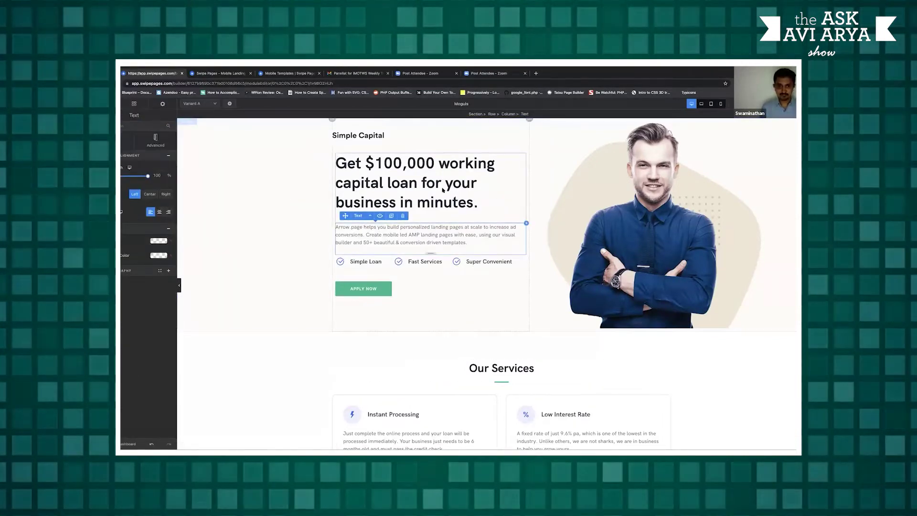
left_click(400, 184)
triple_click(401, 184)
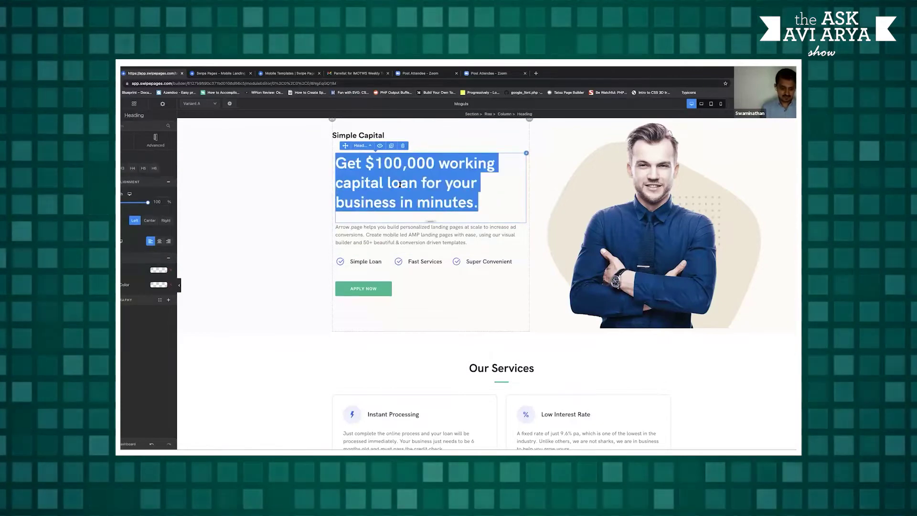
type("Welc")
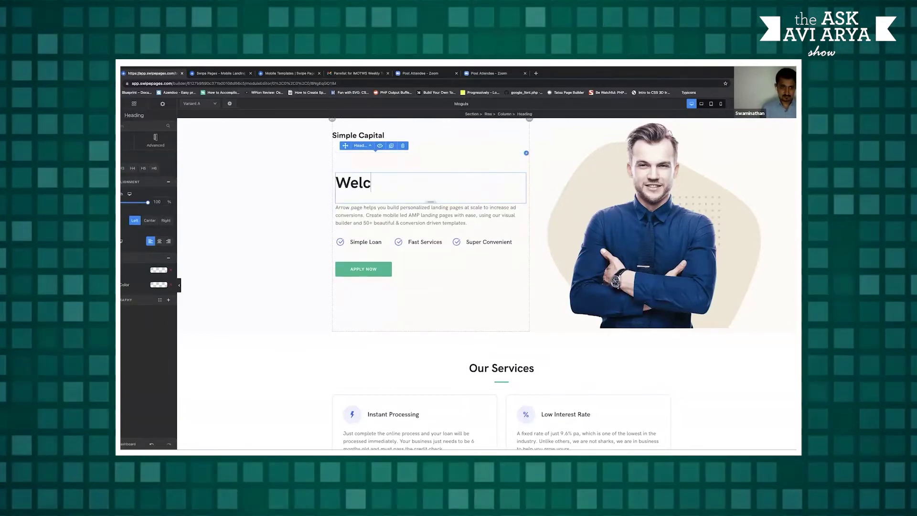
type("ome Inte")
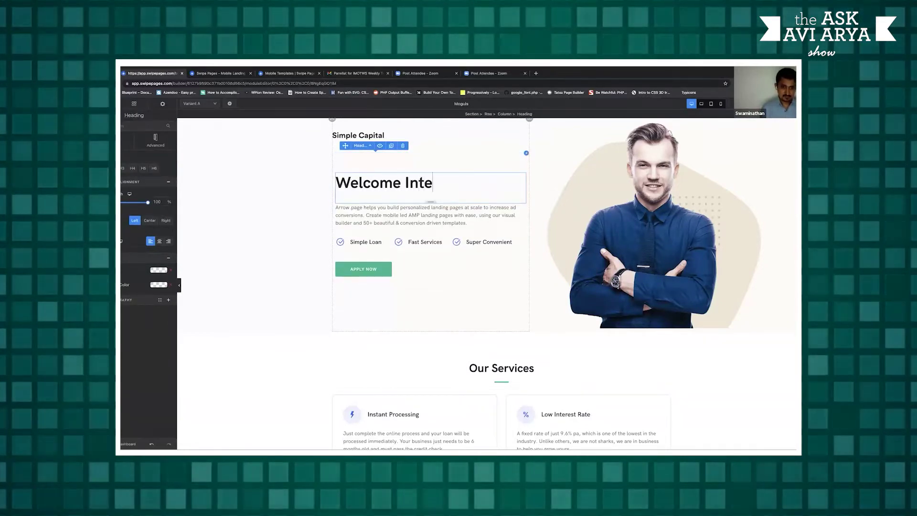
type("rnet Mo")
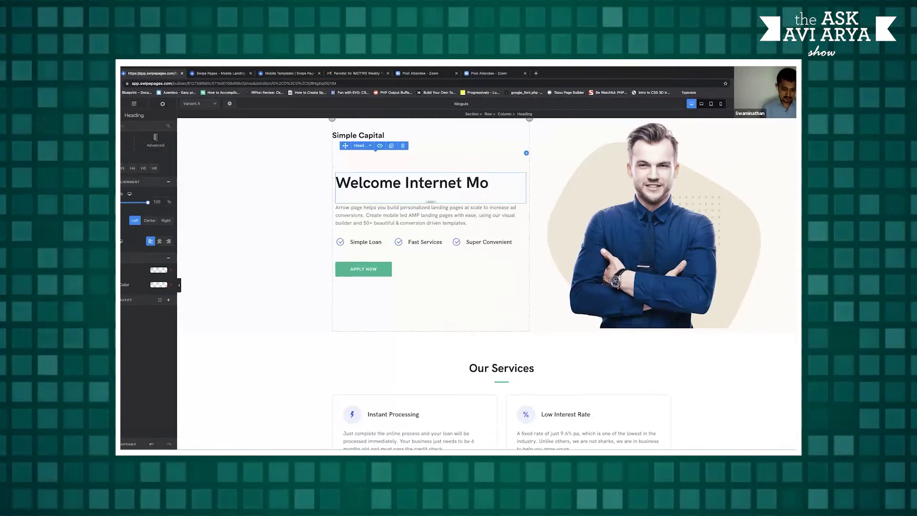
type("guls")
left_click(595, 222)
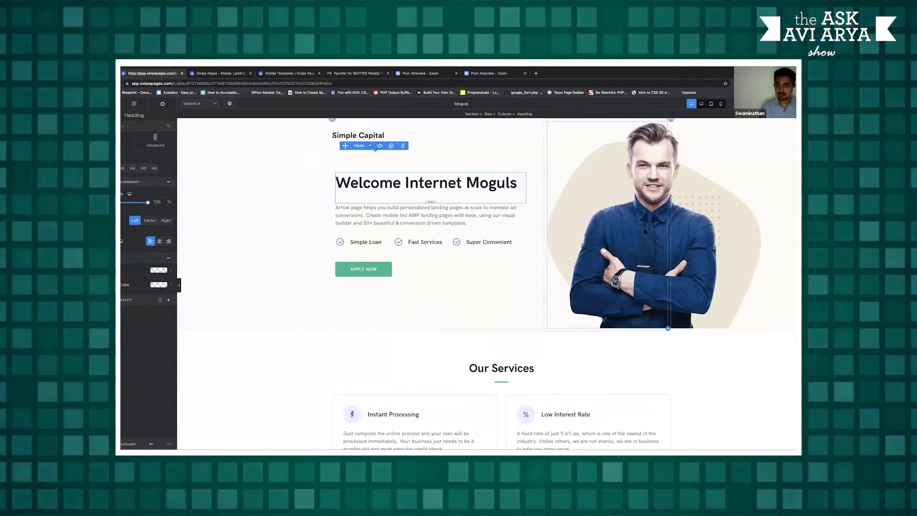
Insert the red-jacket man photo from My Images as the hero image
left_click(150, 186)
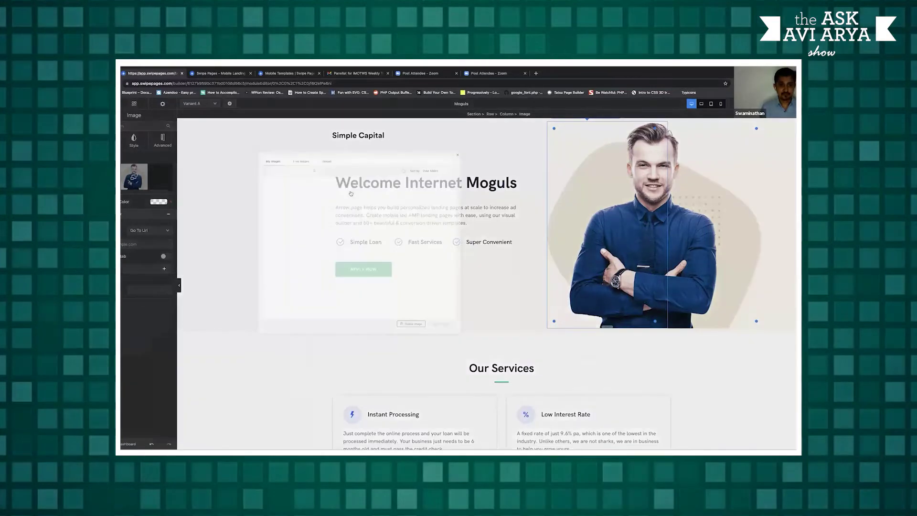
left_click(351, 193)
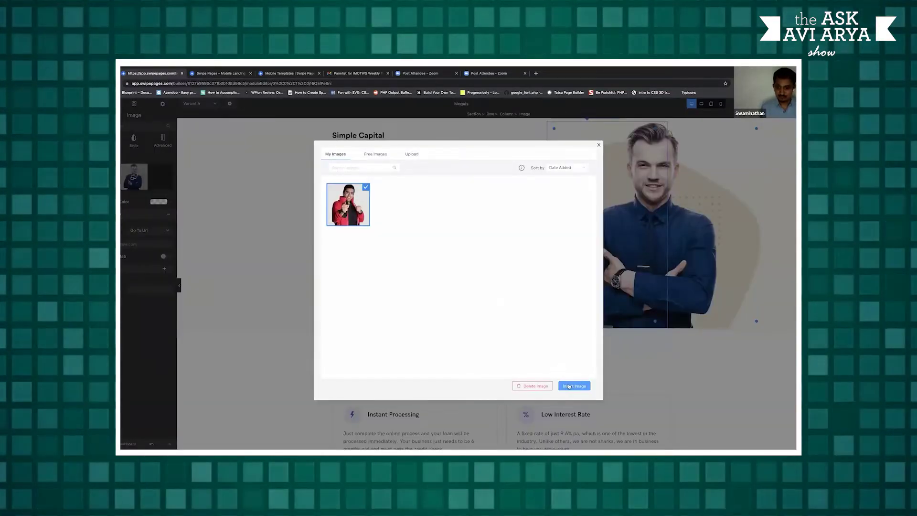
left_click(569, 385)
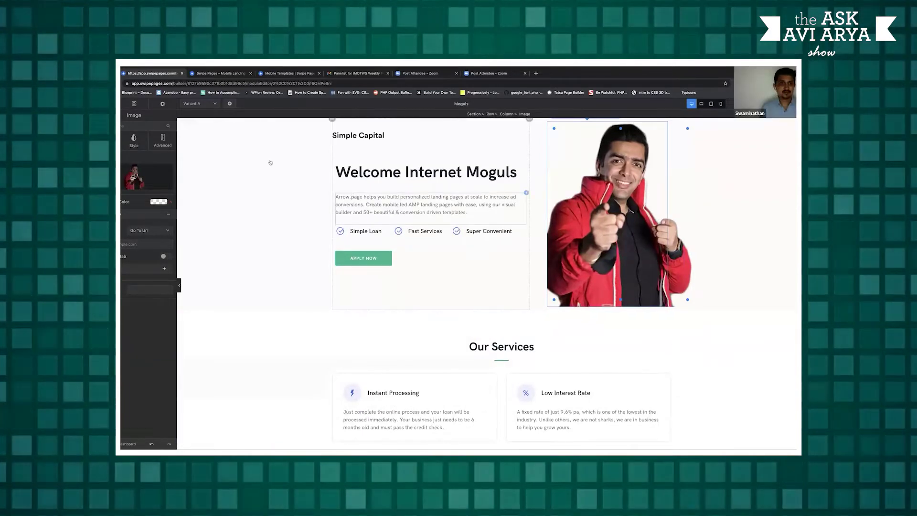
left_click(261, 139)
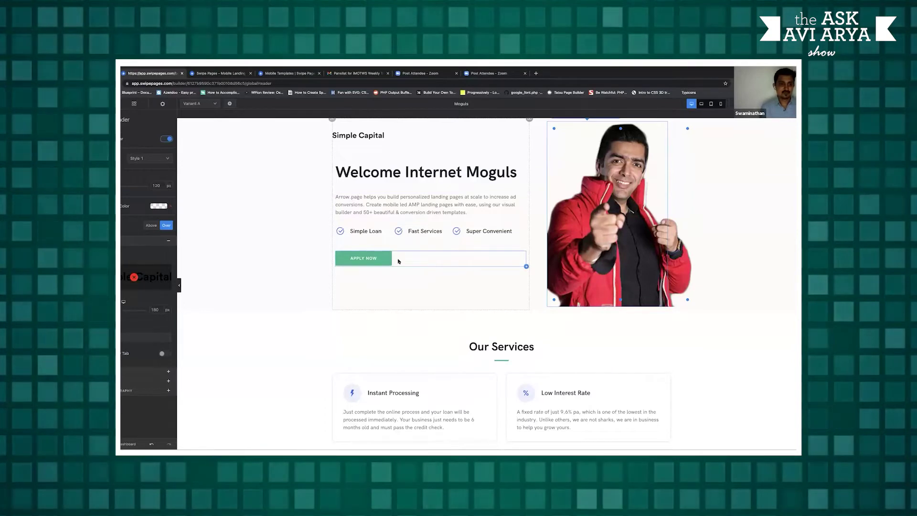
left_click(386, 257)
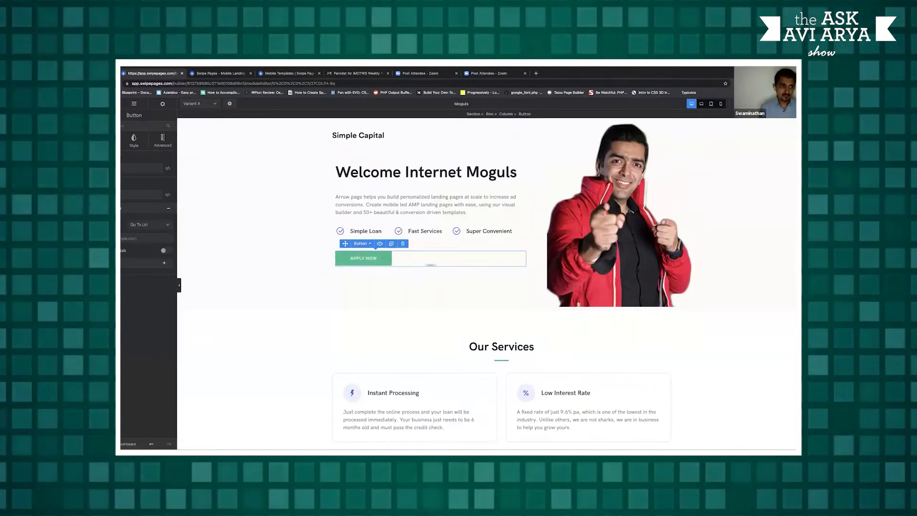
Relabel the hero button 'Get Started Now', keep it XL size with square corners
left_click(127, 169)
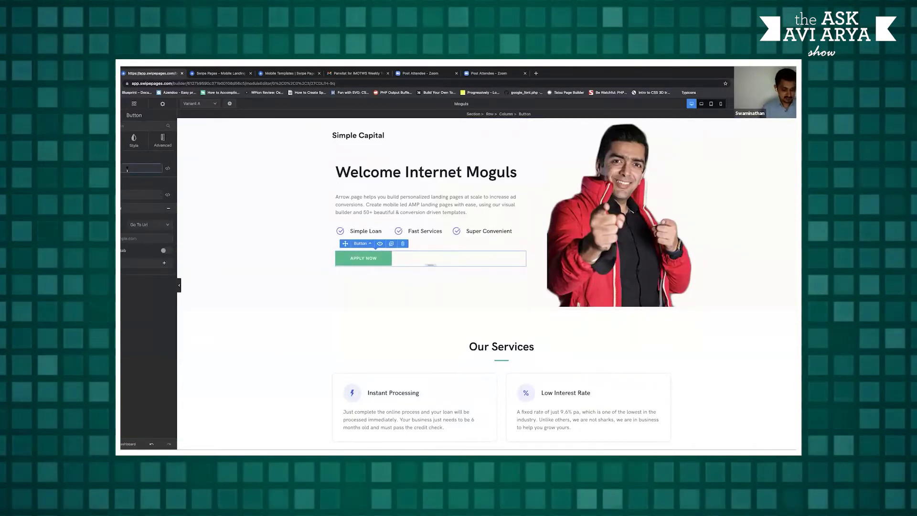
type("Get Start")
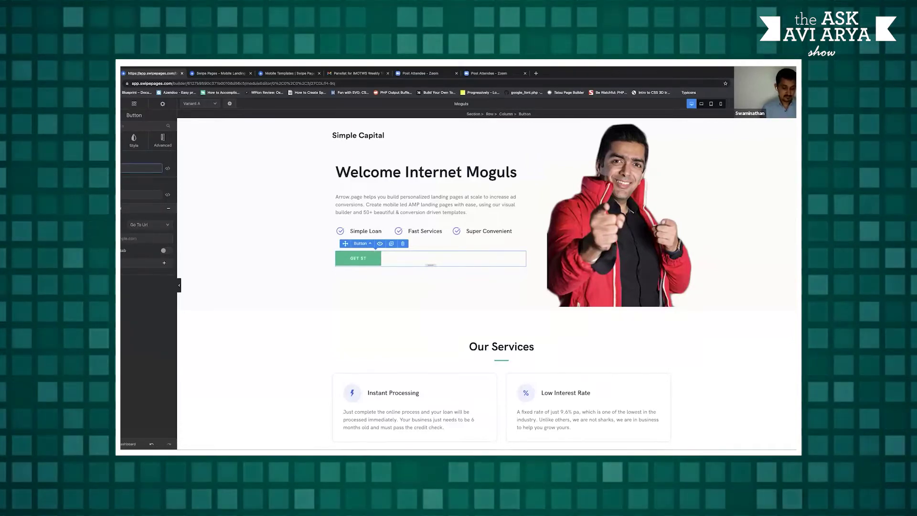
type("ed")
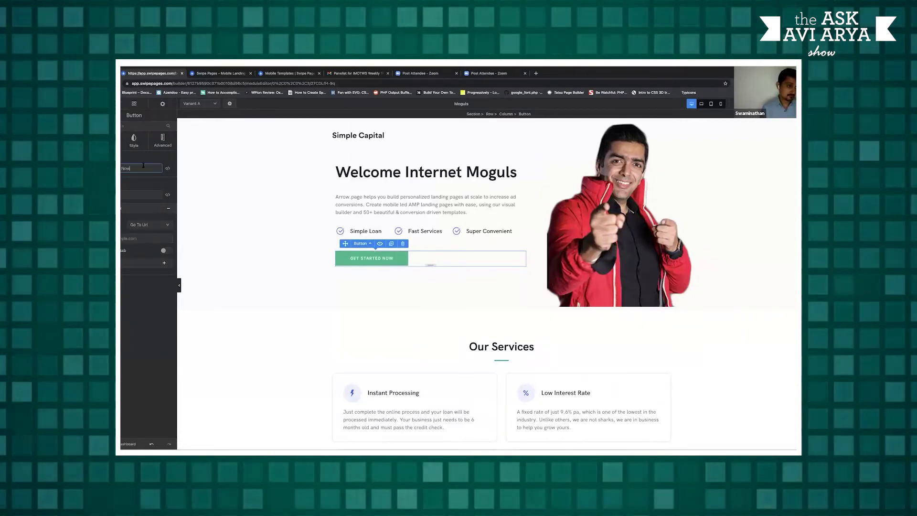
left_click(134, 143)
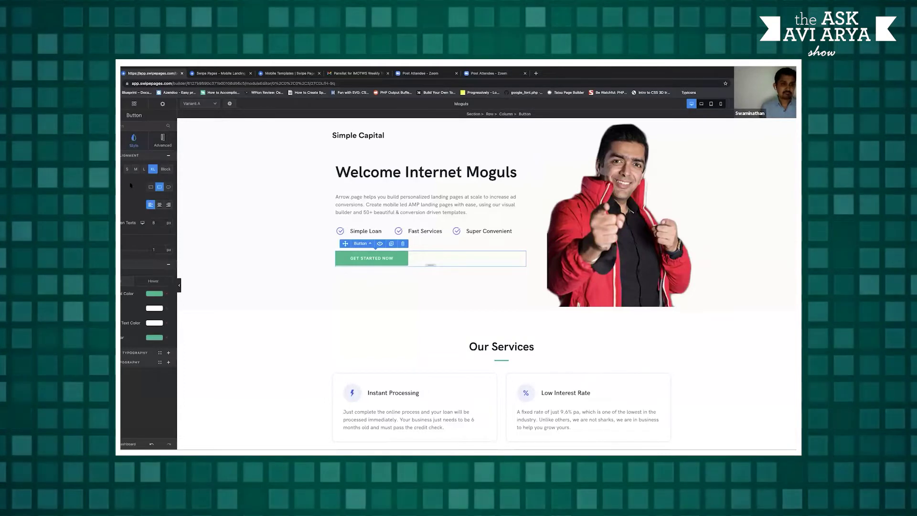
left_click(144, 169)
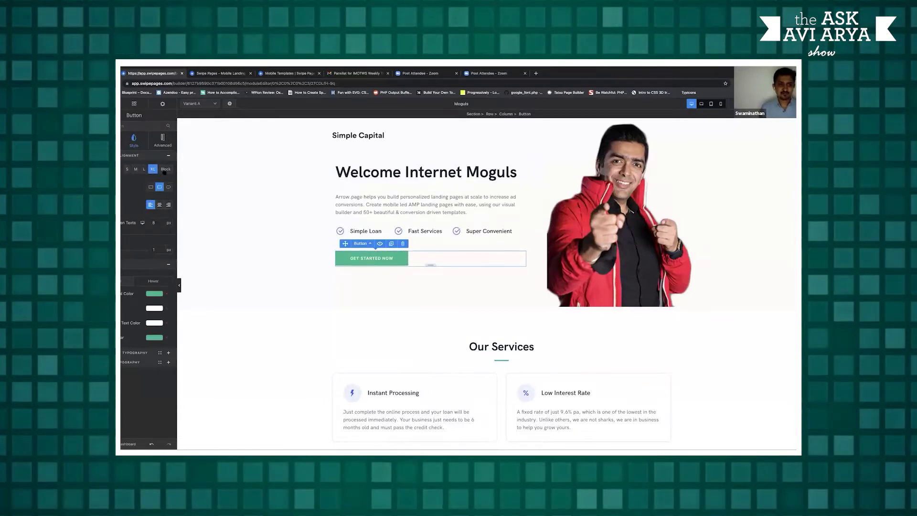
left_click(160, 171)
left_click(153, 169)
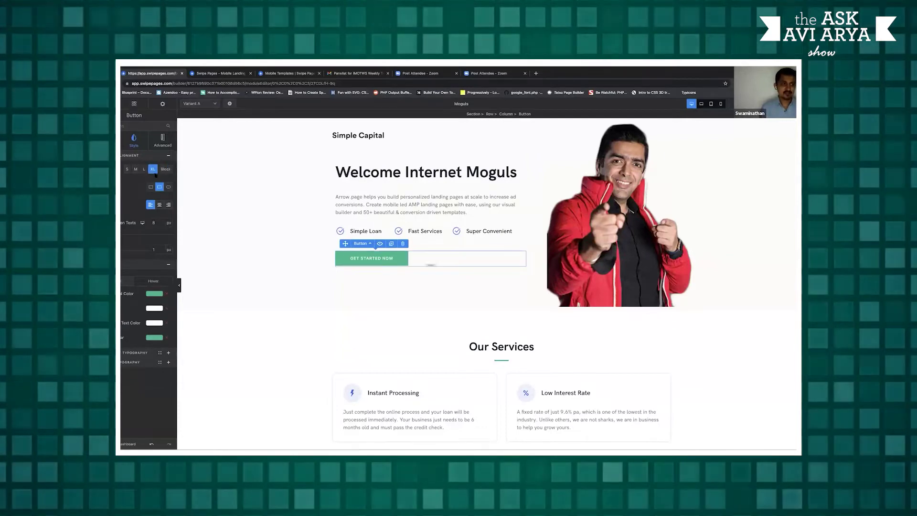
left_click(151, 187)
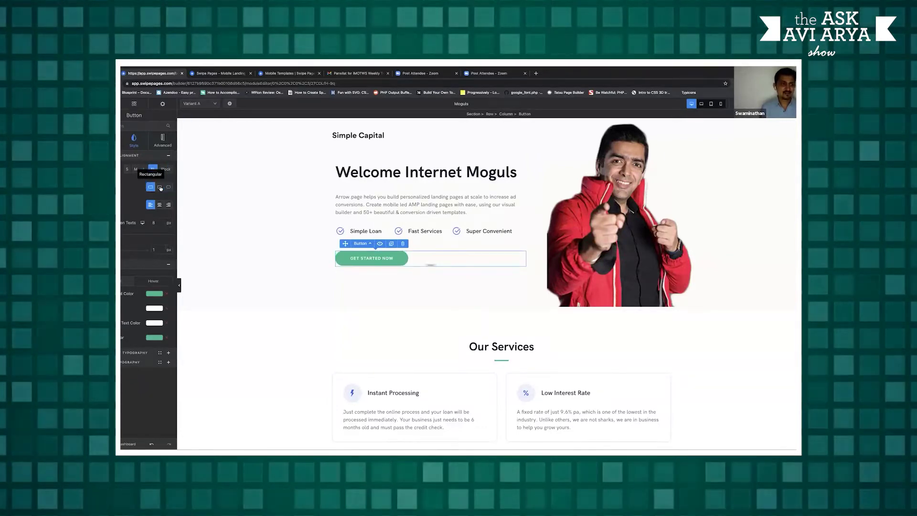
Try a dark navy colour on the button, then select the whole hero section
left_click(153, 294)
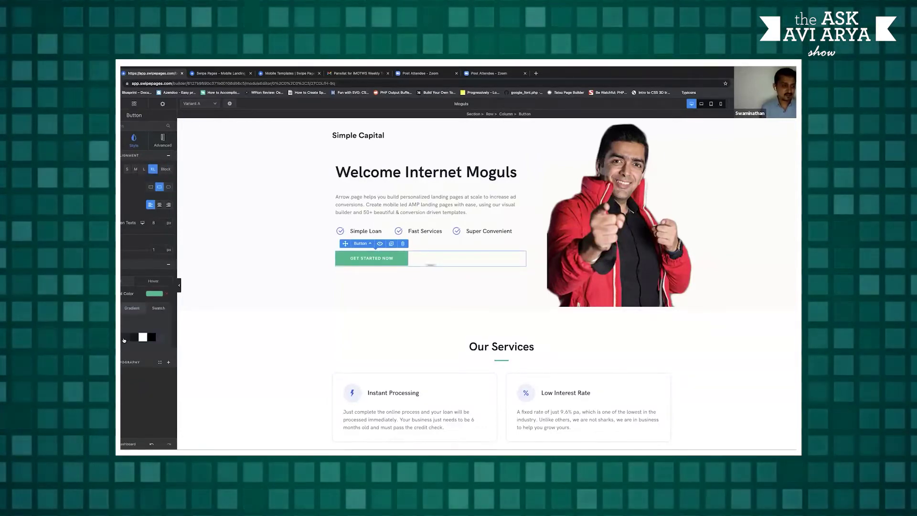
left_click(125, 339)
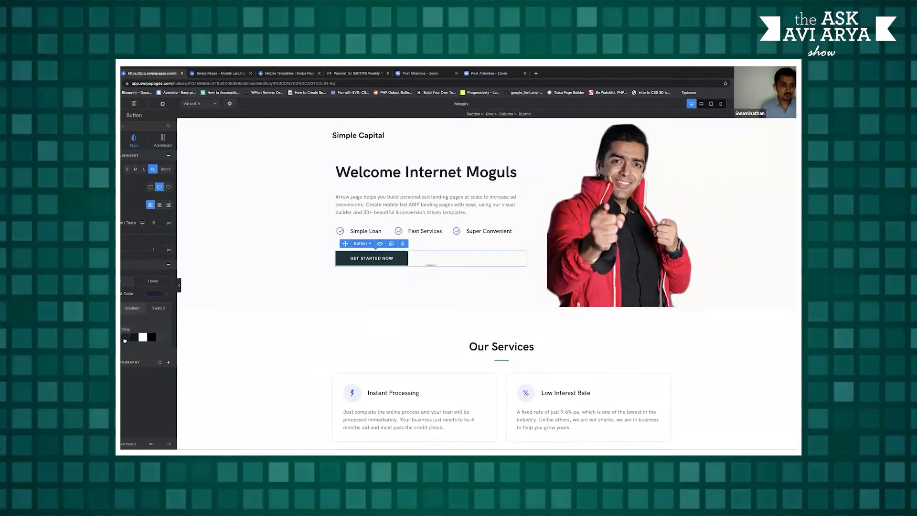
left_click(142, 259)
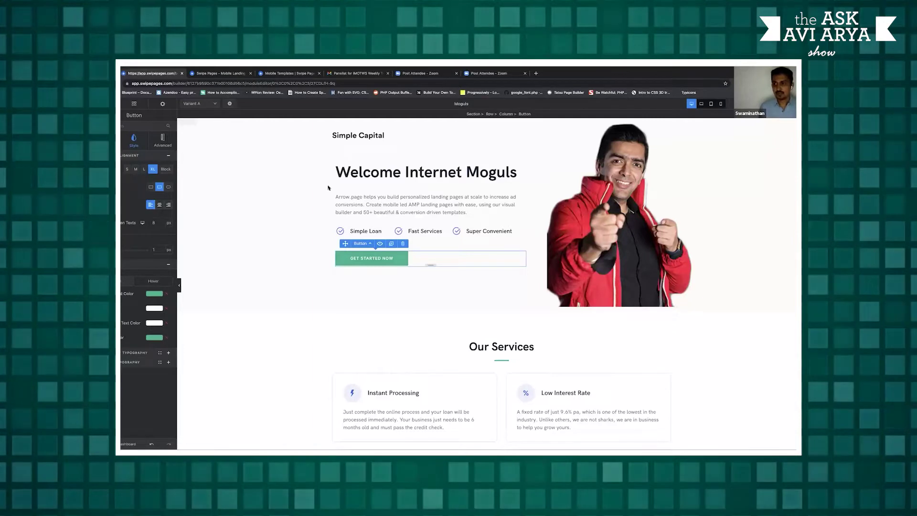
left_click(134, 104)
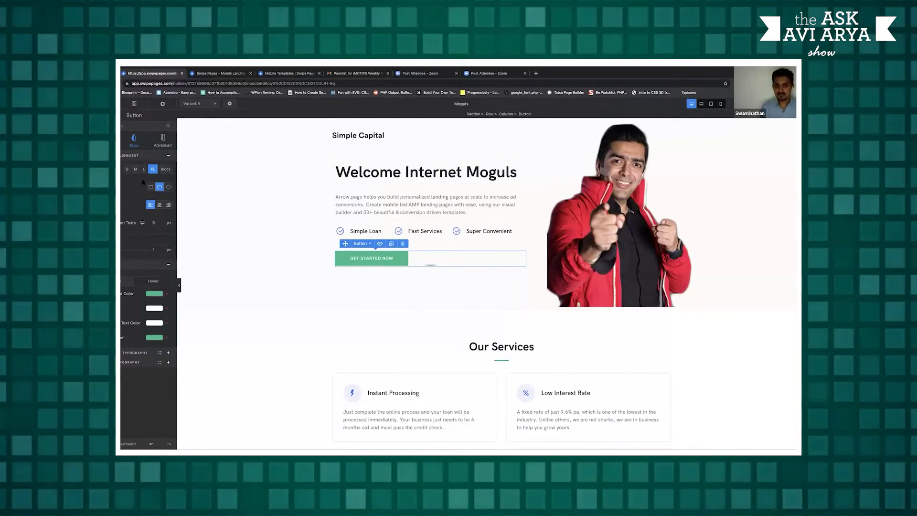
left_click(305, 214)
scroll(318, 238, "down", 1)
scroll(269, 184, "up", 1)
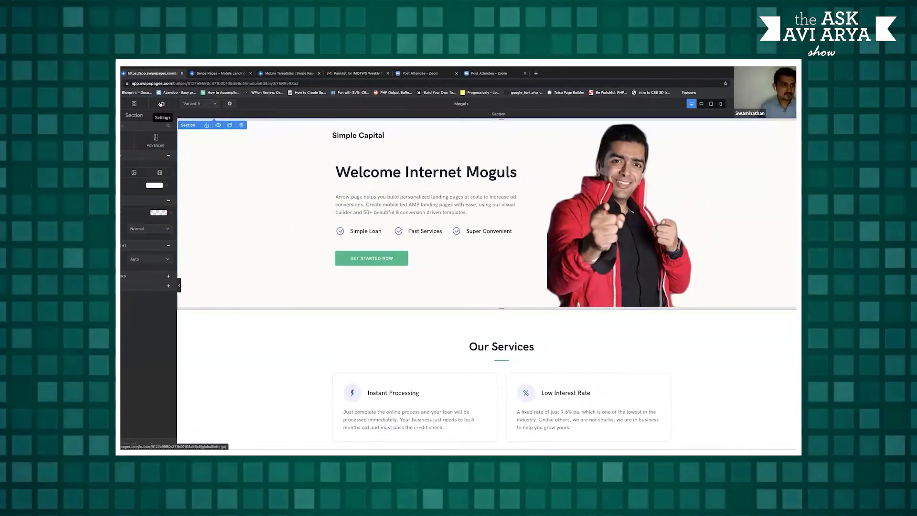
Set the page's global heading font to Poppins
left_click(162, 104)
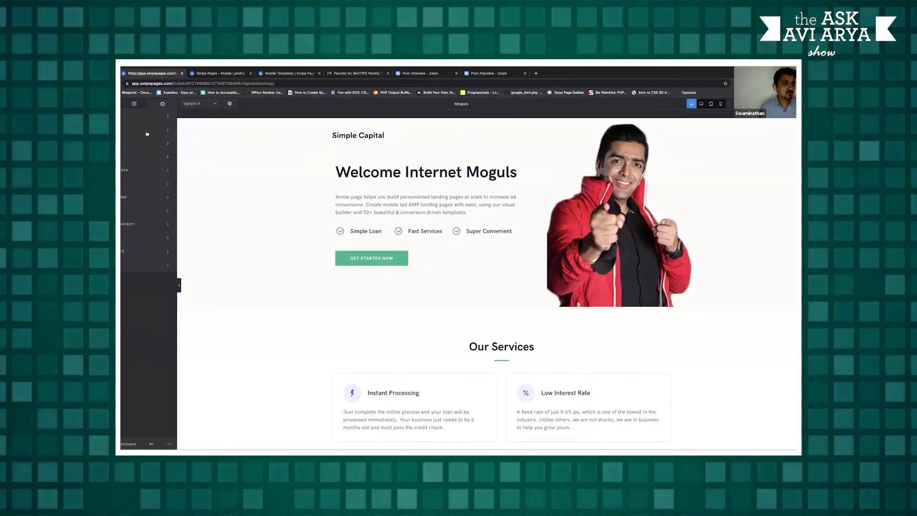
left_click(132, 146)
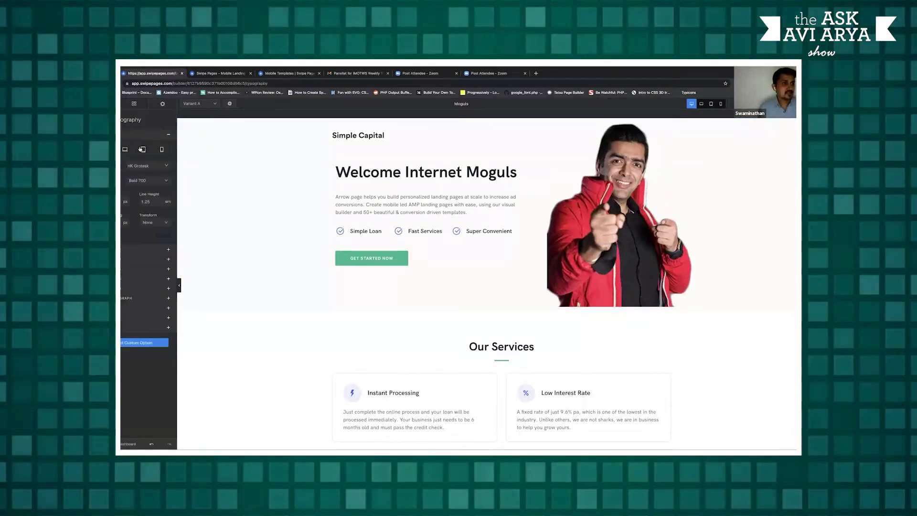
left_click(147, 166)
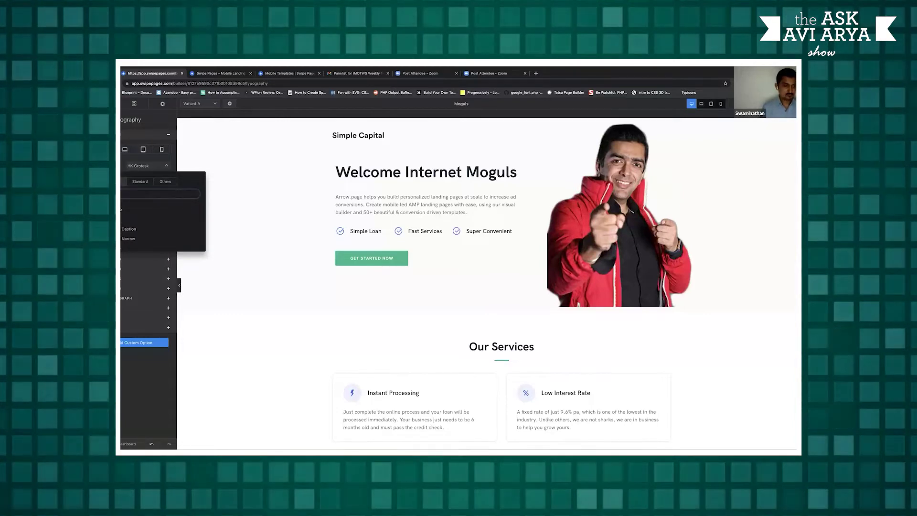
left_click(121, 209)
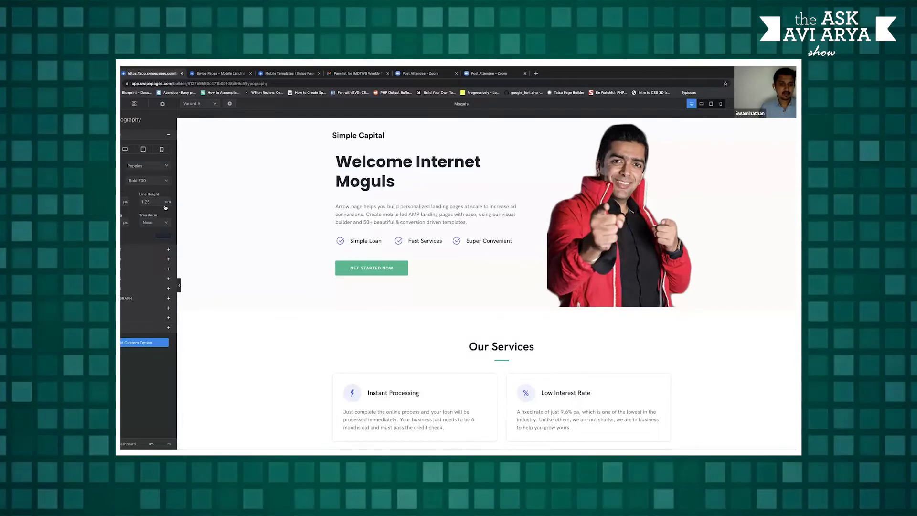
left_click(162, 104)
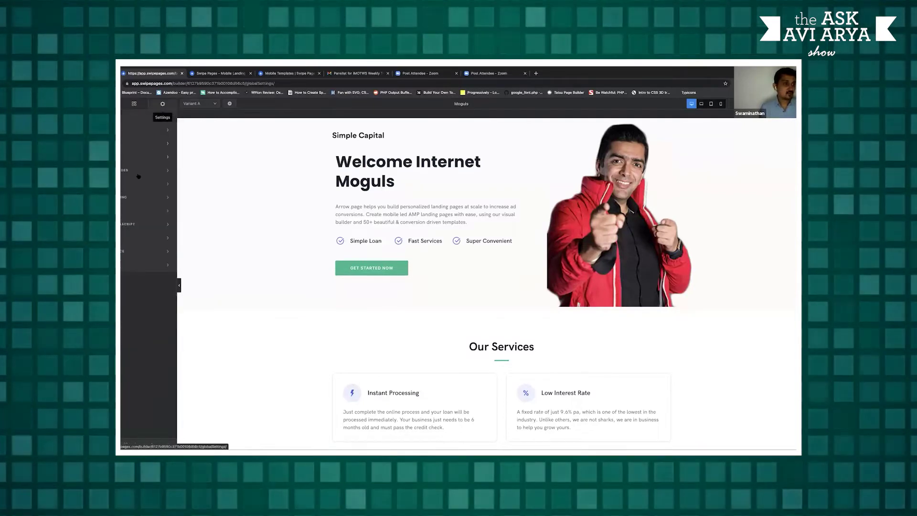
Change the global theme colour from green to red DD1B3F
left_click(127, 157)
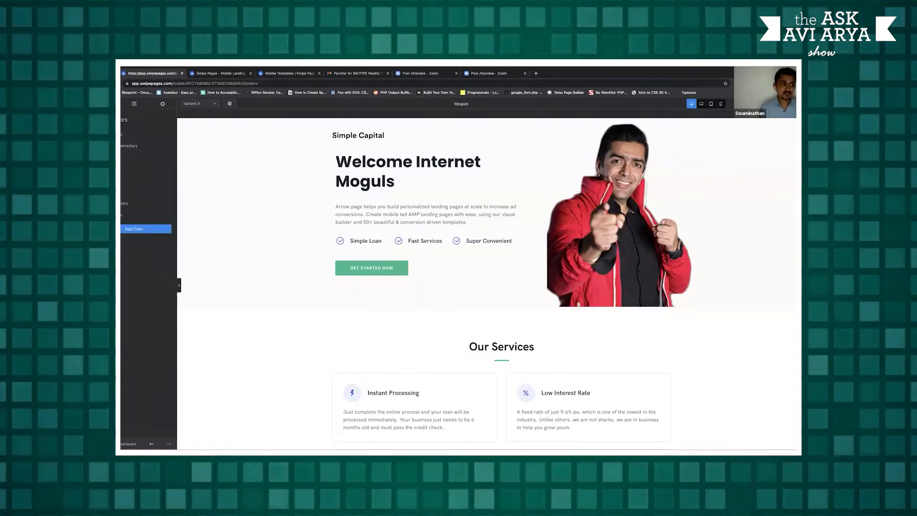
left_click(134, 228)
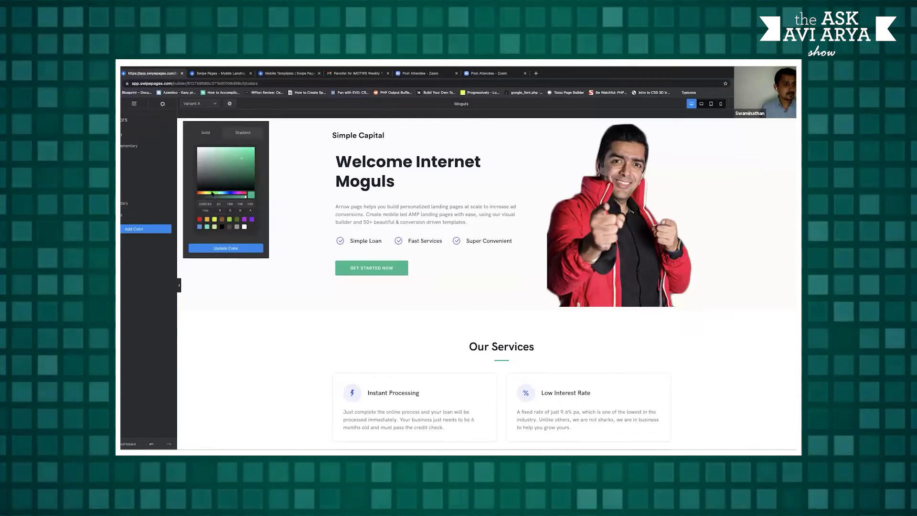
left_click_drag(215, 194, 246, 193)
left_click(248, 152)
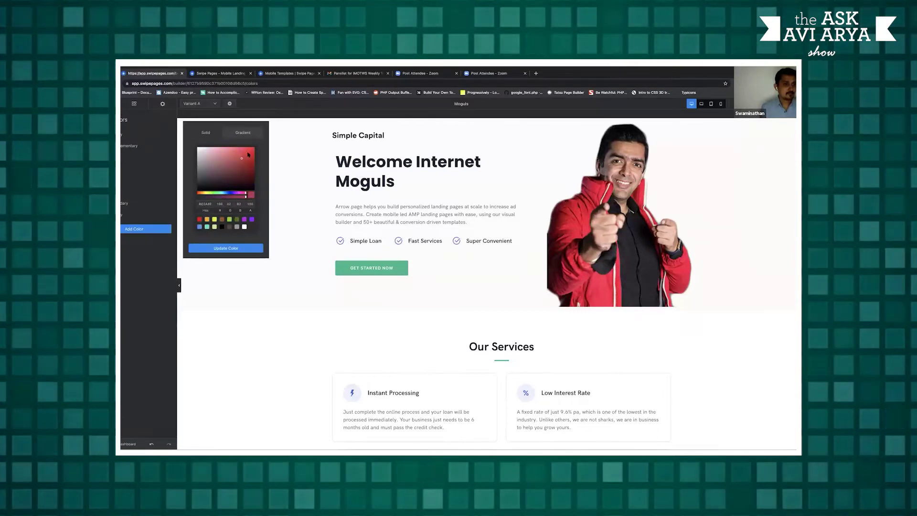
left_click(242, 248)
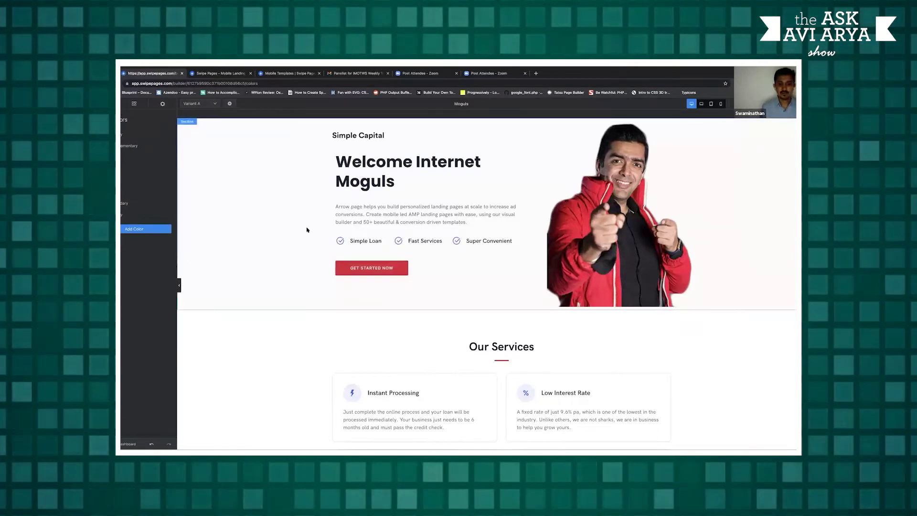
scroll(307, 229, "down", 5)
scroll(307, 230, "down", 5)
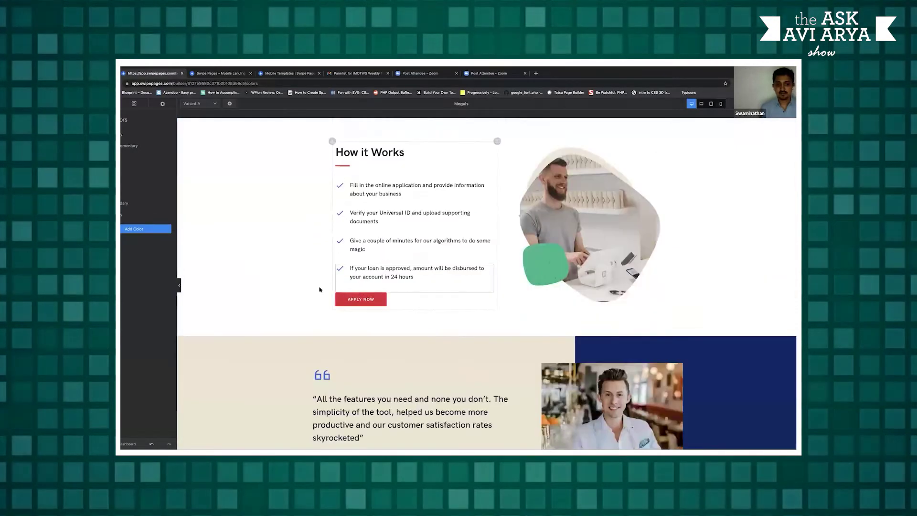
scroll(274, 244, "up", 10)
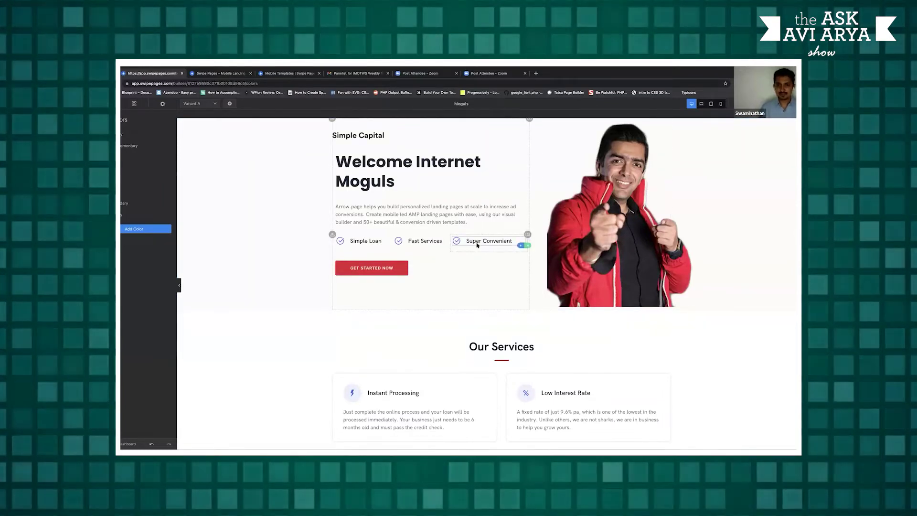
scroll(407, 261, "down", 3)
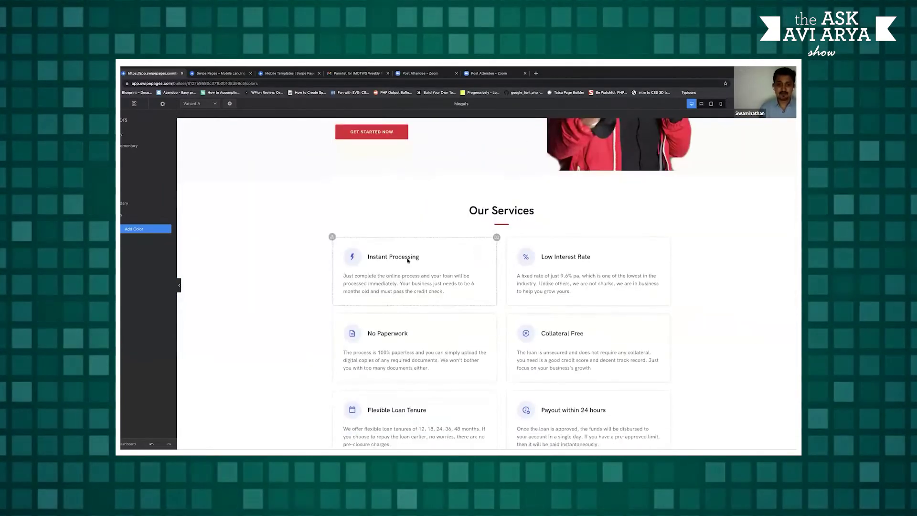
Select all six Our Services cards and set their icon and title size to XL
left_click(377, 262)
left_click(564, 260, "shift")
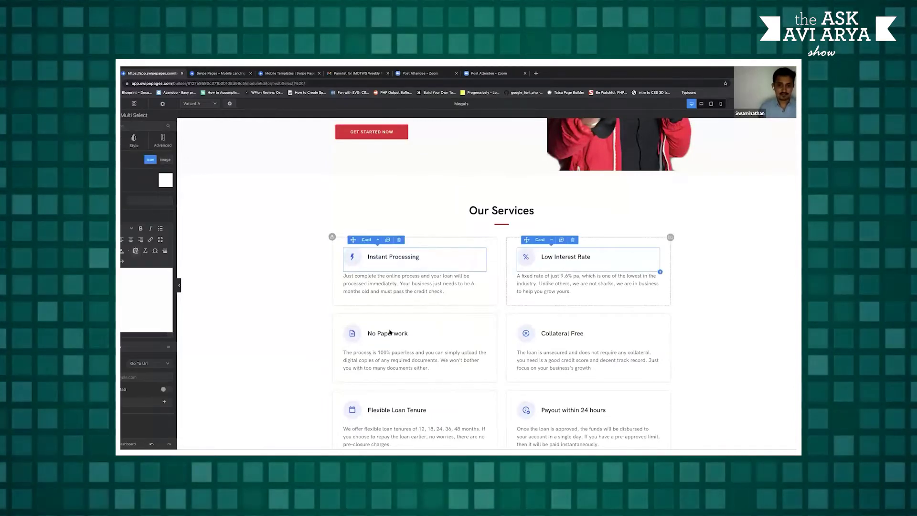
left_click(597, 348, "shift")
left_click(416, 418, "shift")
left_click(595, 430, "shift")
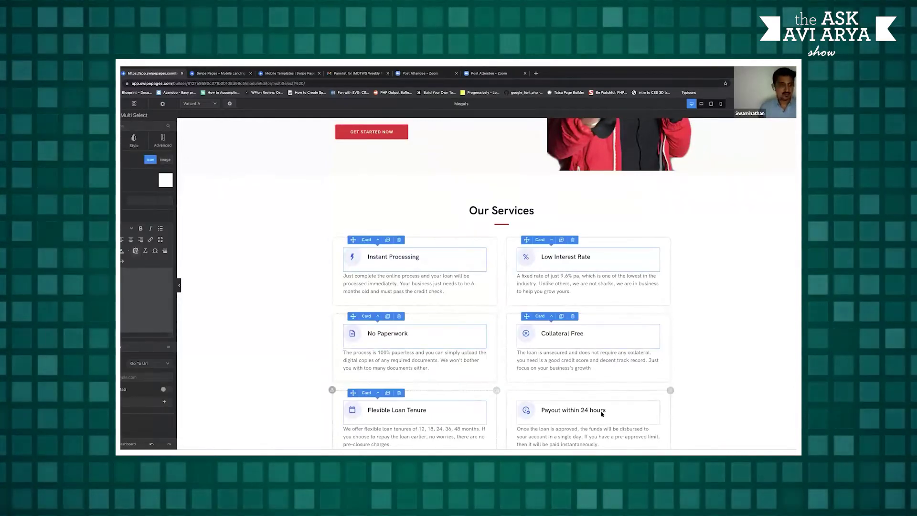
left_click(144, 141)
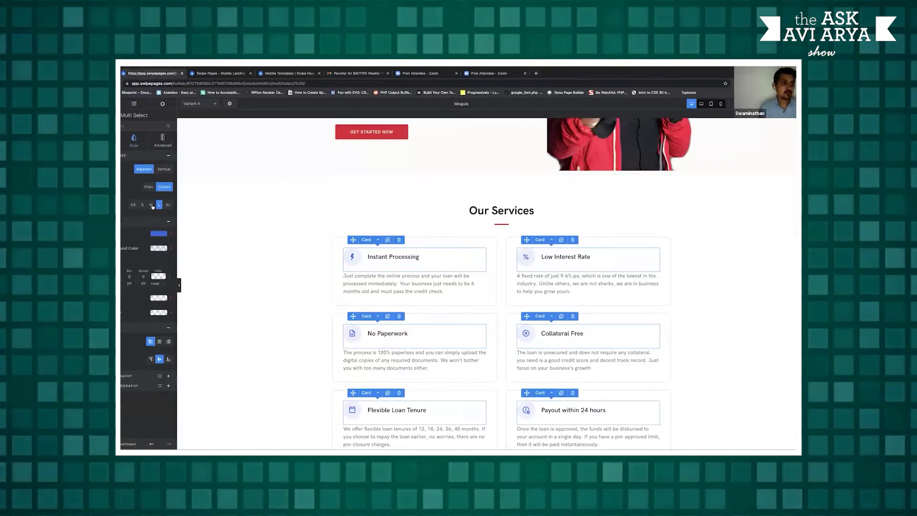
left_click(168, 205)
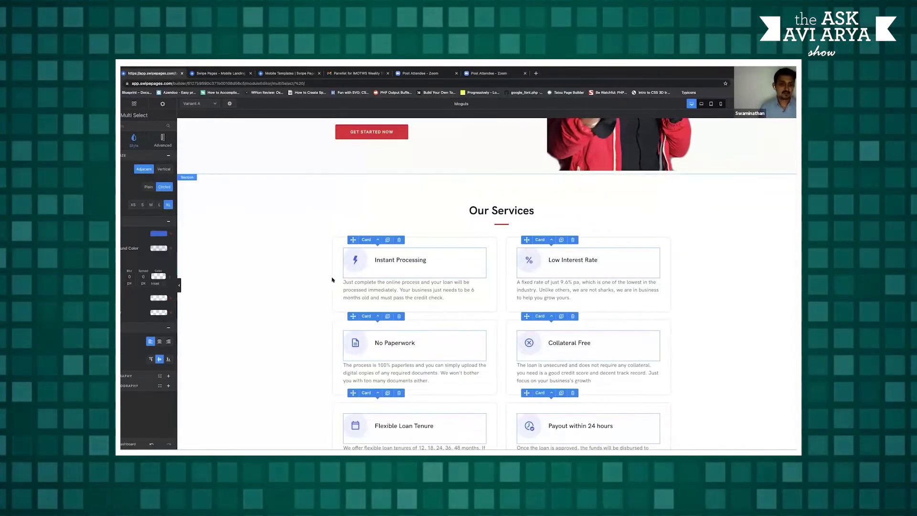
Check the cards' colour choices, select the Our Services section, and show the modules list
left_click(159, 234)
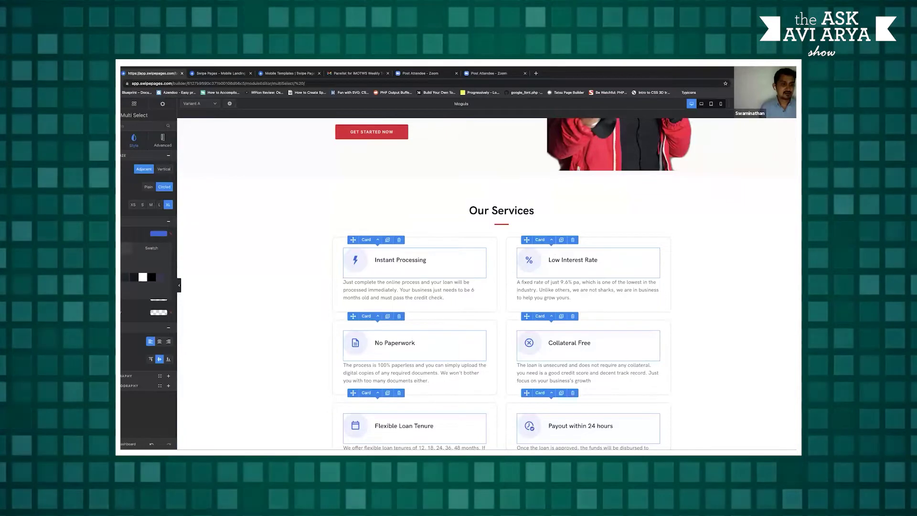
left_click(278, 246)
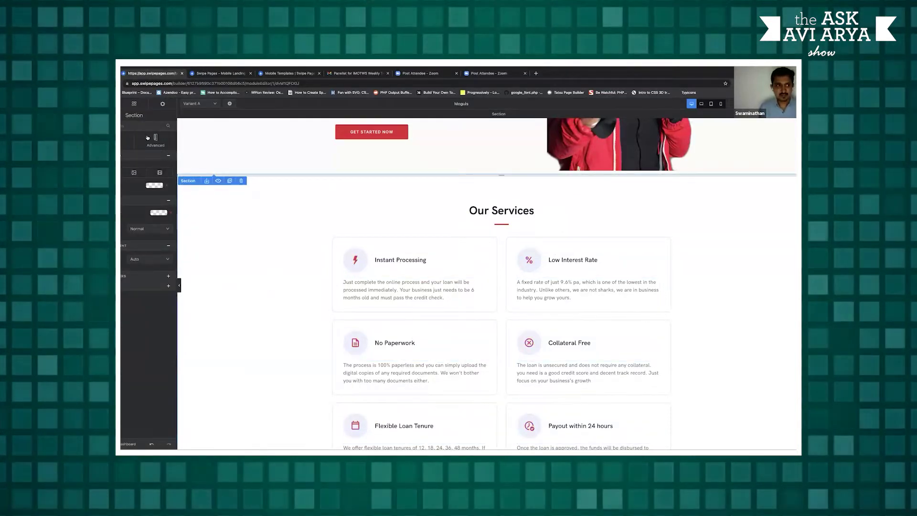
left_click(133, 105)
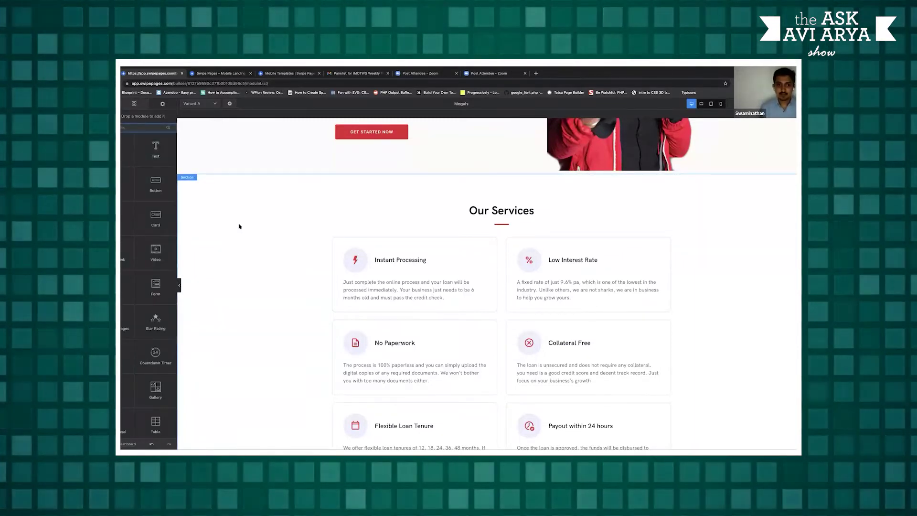
Scroll back up the page and select the hero section to show its settings
scroll(239, 226, "up", 3)
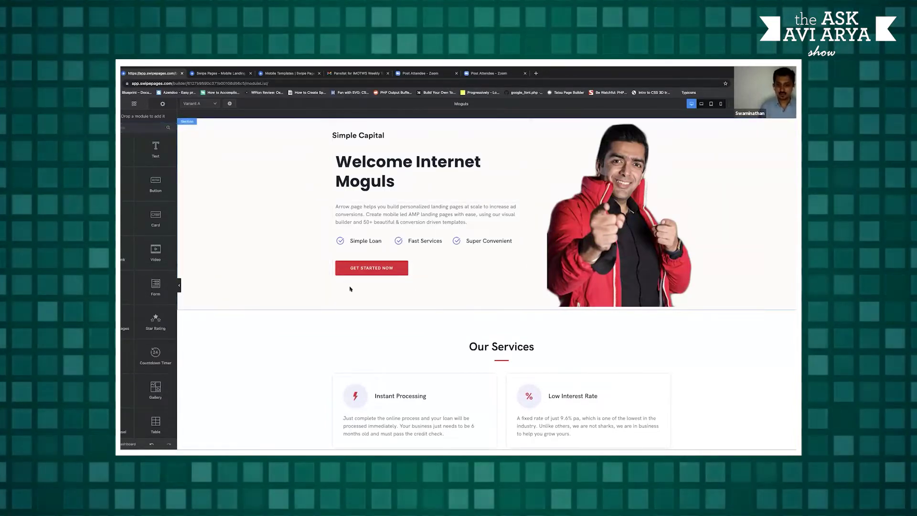
left_click(494, 295)
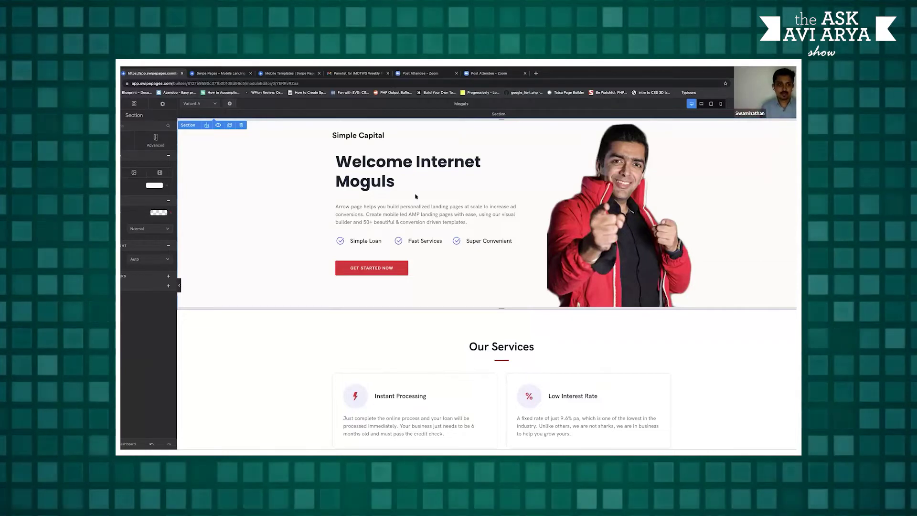
Select the Our Services section, each row of service cards, and the Instant Processing column
left_click(247, 349)
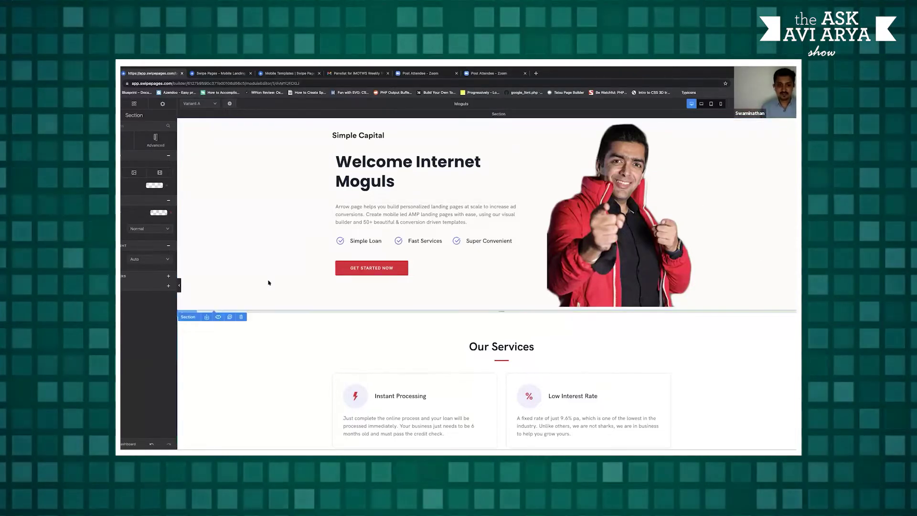
scroll(298, 245, "down", 3)
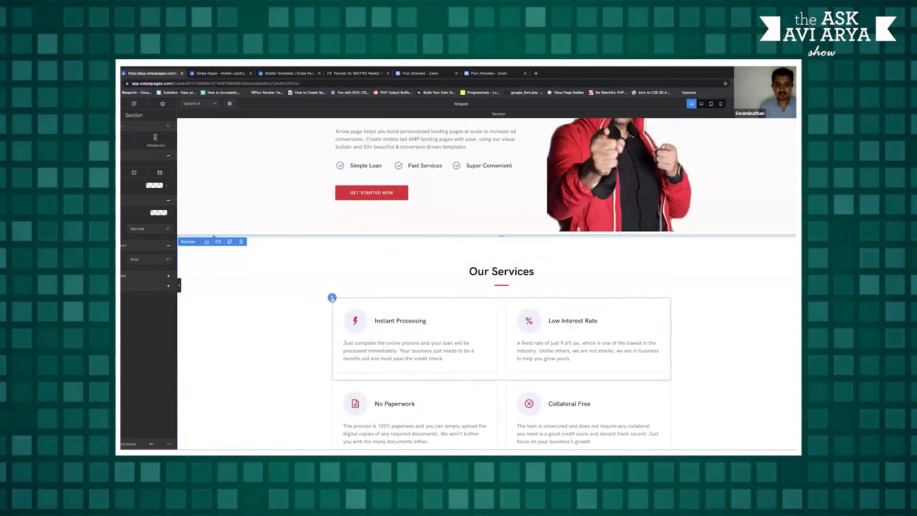
left_click(332, 299)
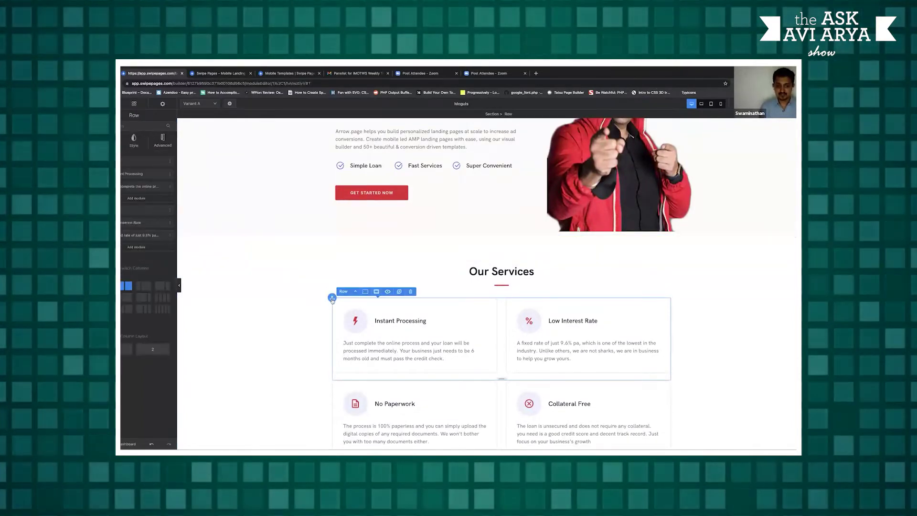
scroll(333, 352, "down", 1)
left_click(333, 343)
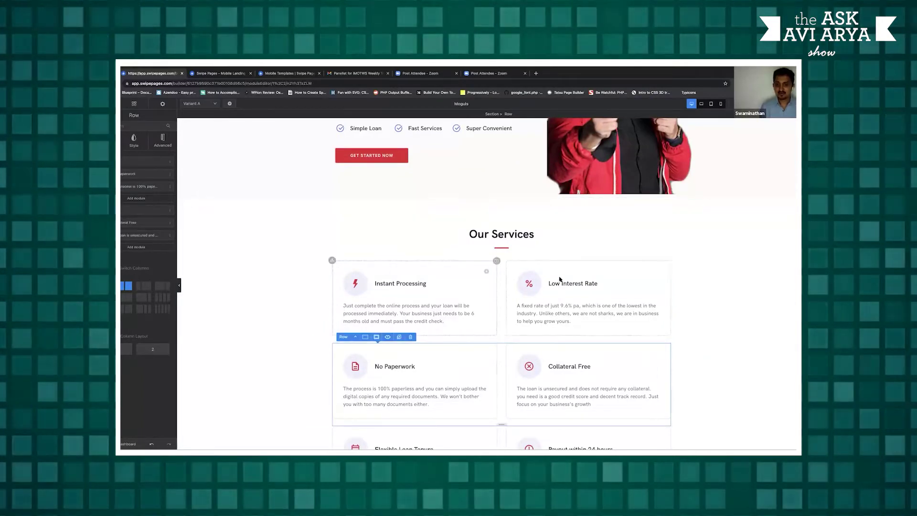
left_click(496, 261)
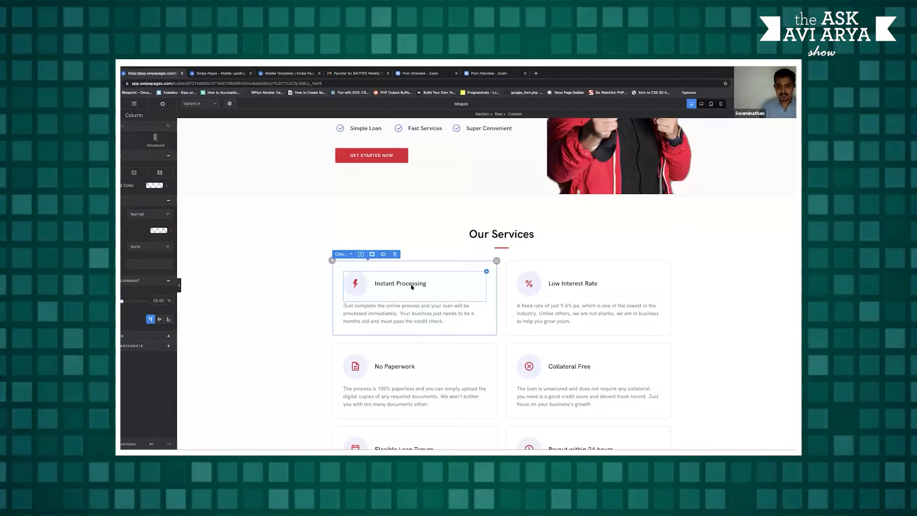
Select the Instant Processing card and reveal the Add Row | Add Section choice above Our Services
left_click(418, 289)
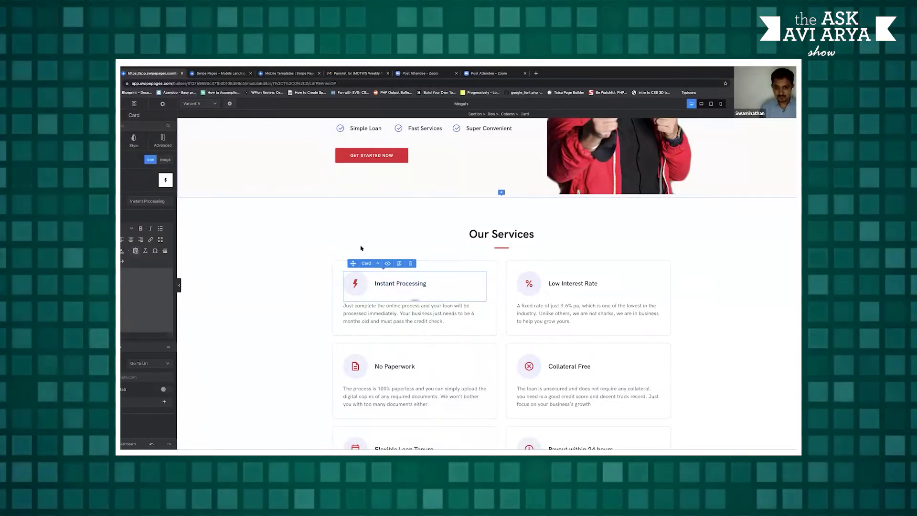
scroll(679, 255, "down", 5)
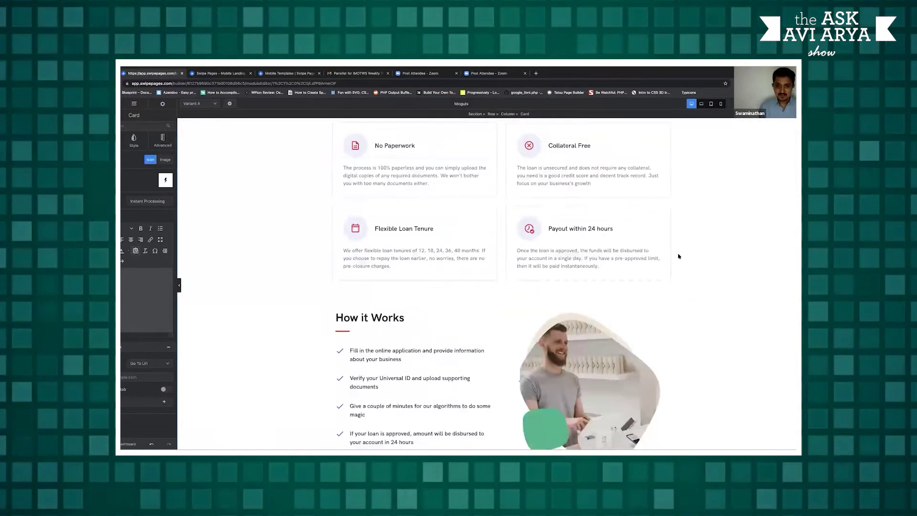
scroll(678, 257, "up", 7)
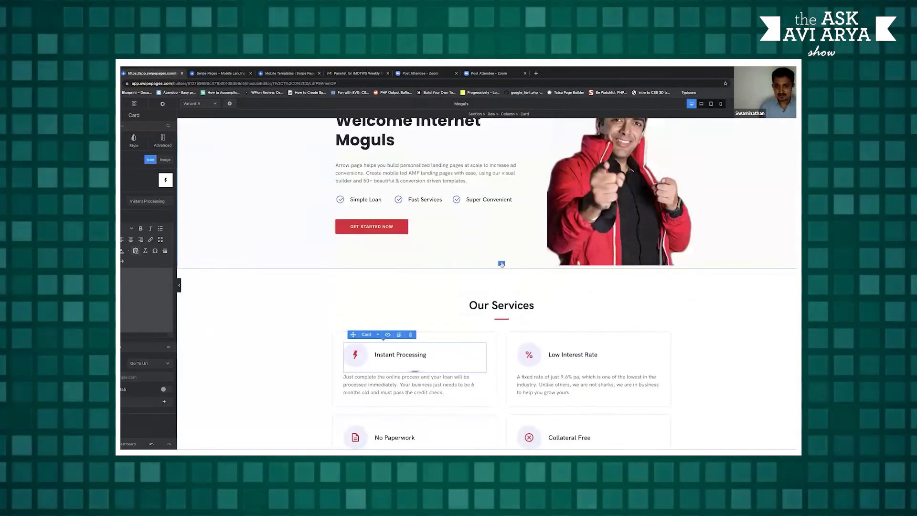
left_click(501, 264)
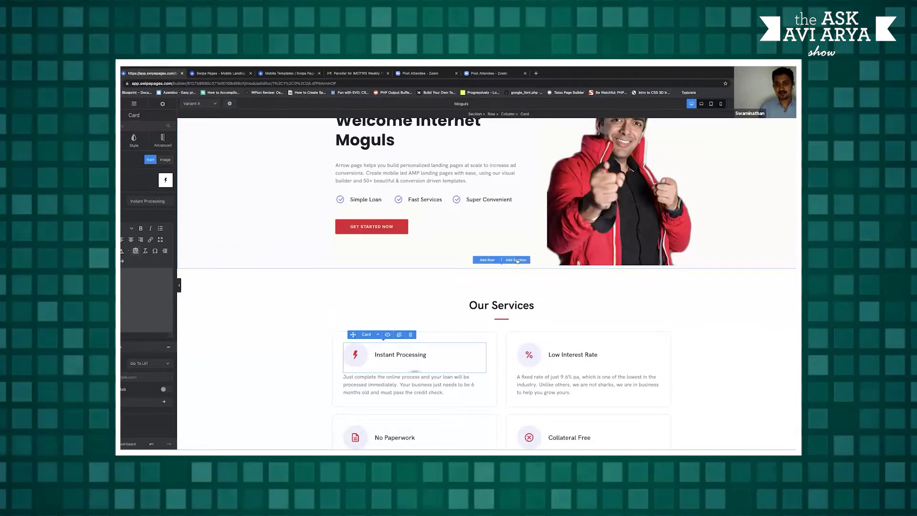
Insert the Convert Clicks to Customers template above Our Services, then add a Reviews testimonial template
left_click(516, 260)
scroll(387, 264, "up", 1)
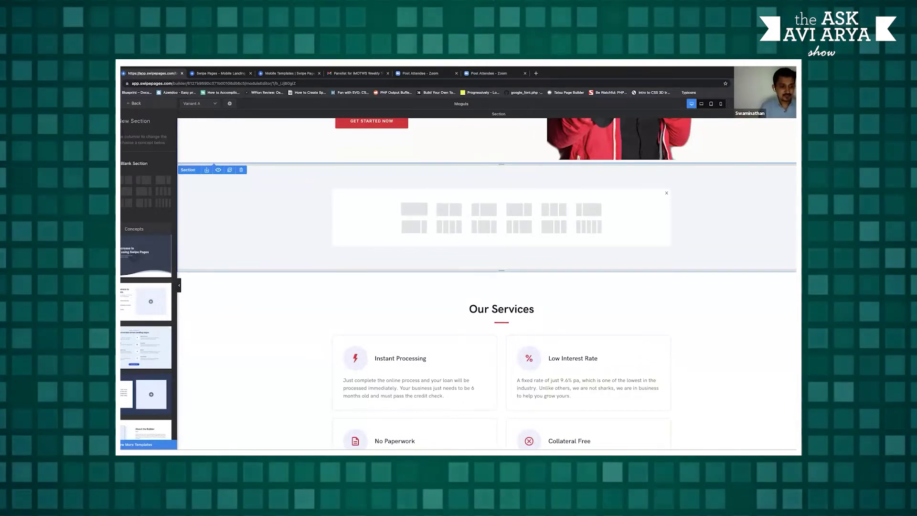
left_click(149, 444)
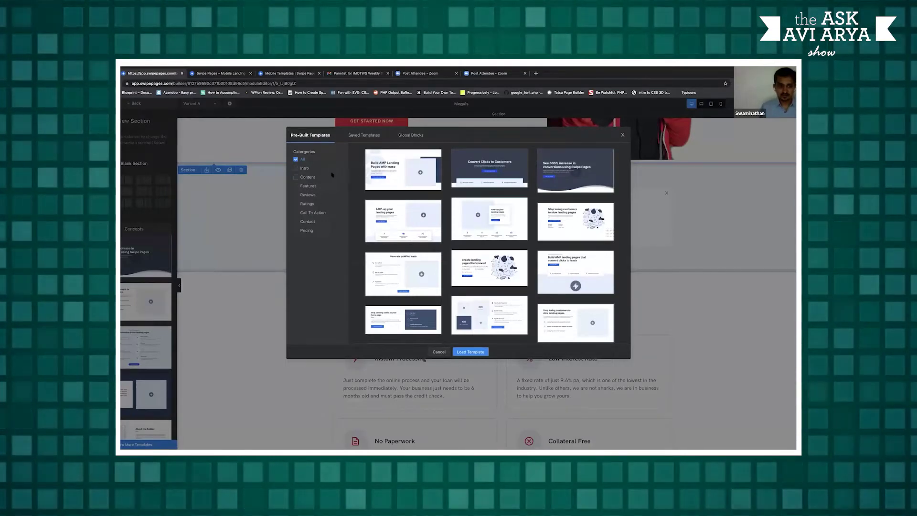
left_click(296, 168)
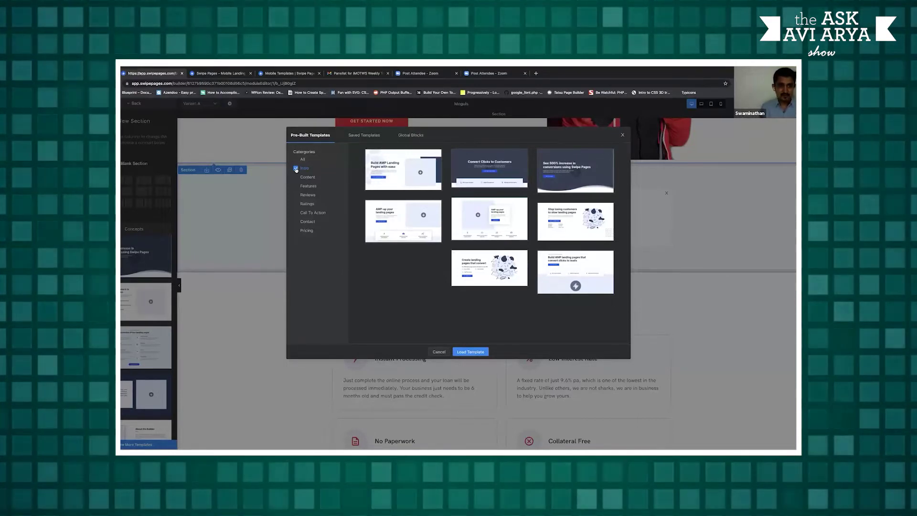
left_click(475, 176)
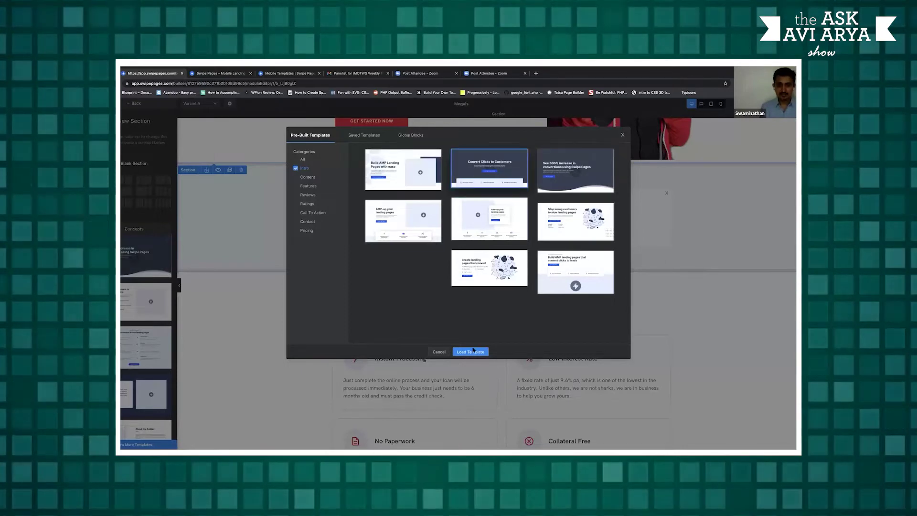
left_click(473, 351)
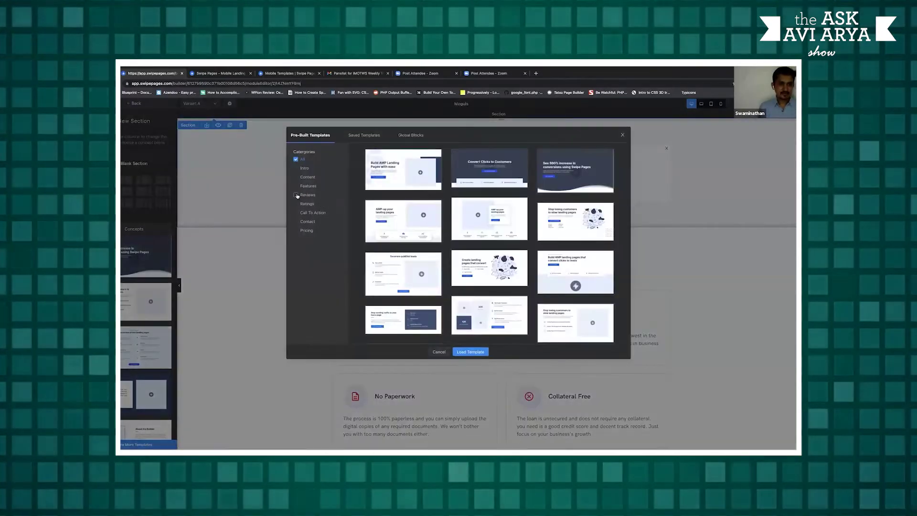
left_click(296, 195)
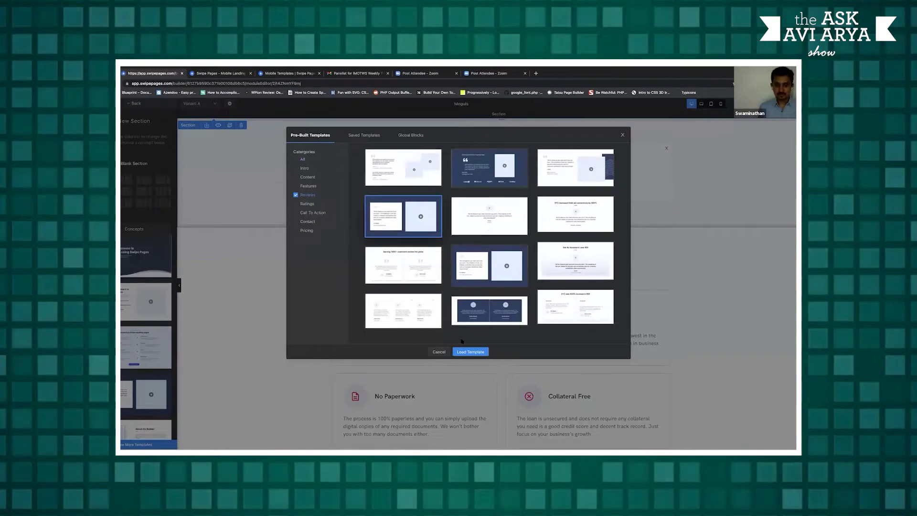
left_click(467, 352)
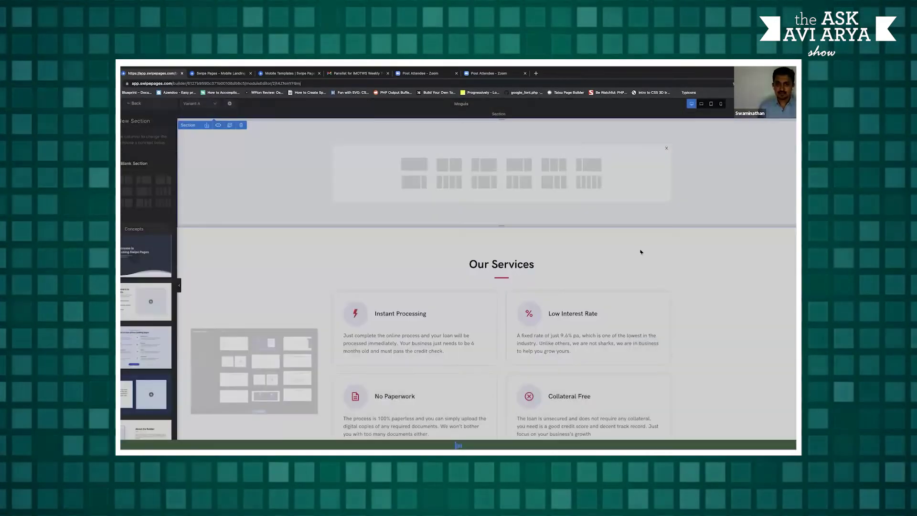
scroll(694, 225, "up", 4)
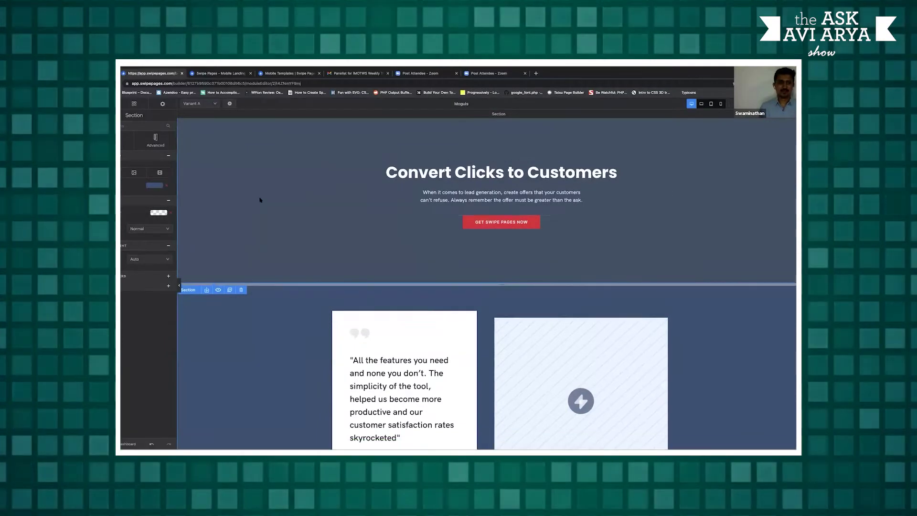
scroll(258, 201, "up", 1)
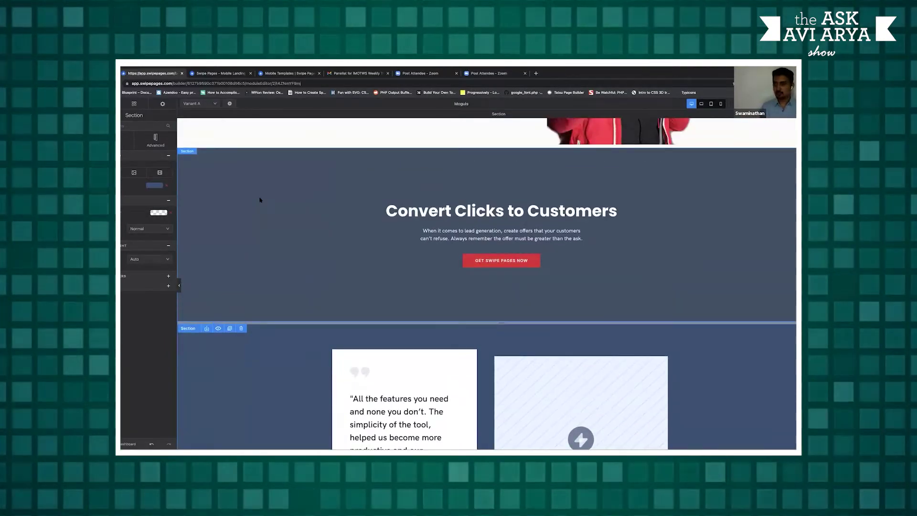
scroll(260, 199, "down", 1)
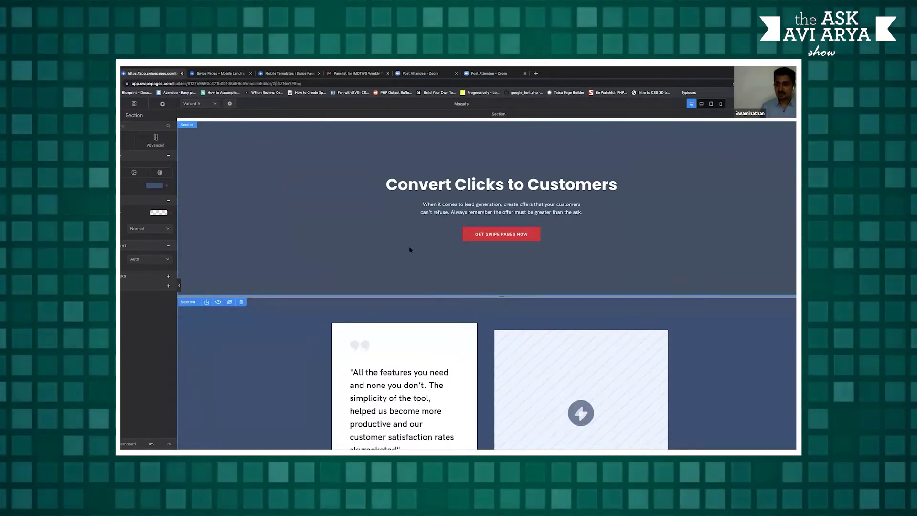
scroll(309, 252, "down", 4)
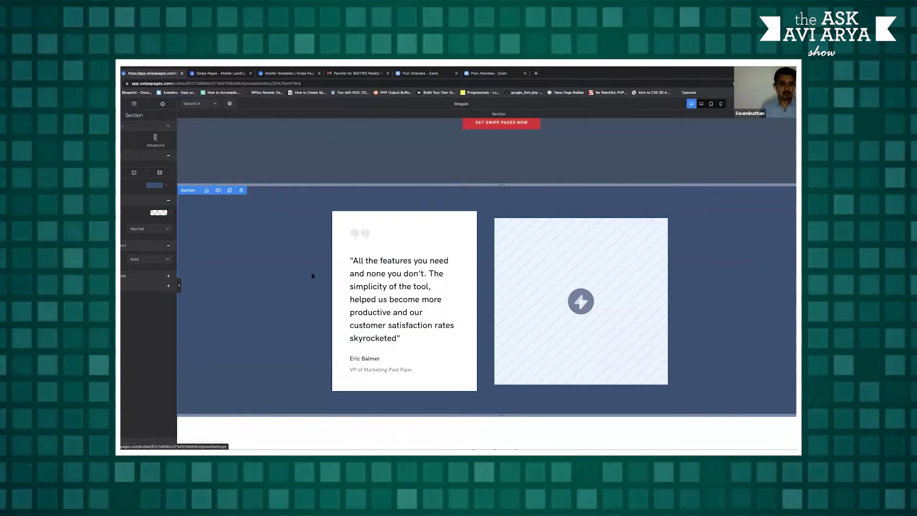
Select the testimonial quote text and review its typography and spacing settings
left_click(435, 265)
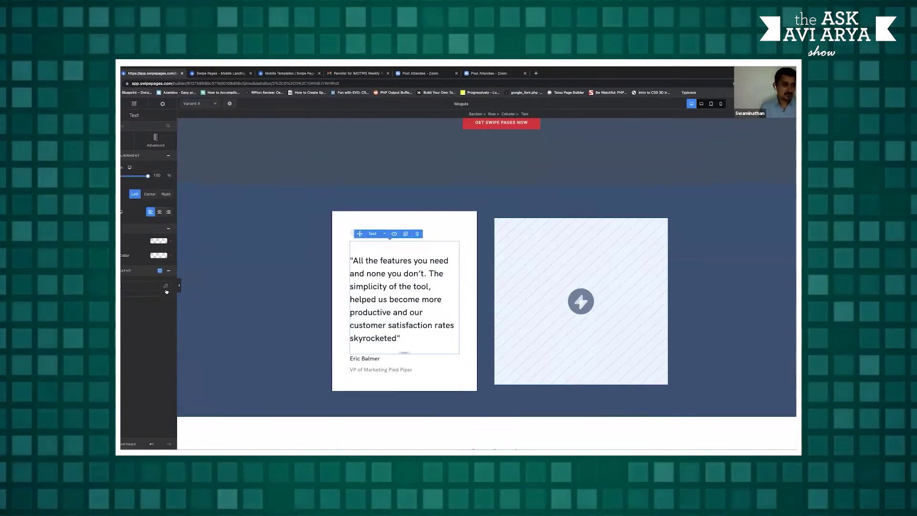
left_click(167, 287)
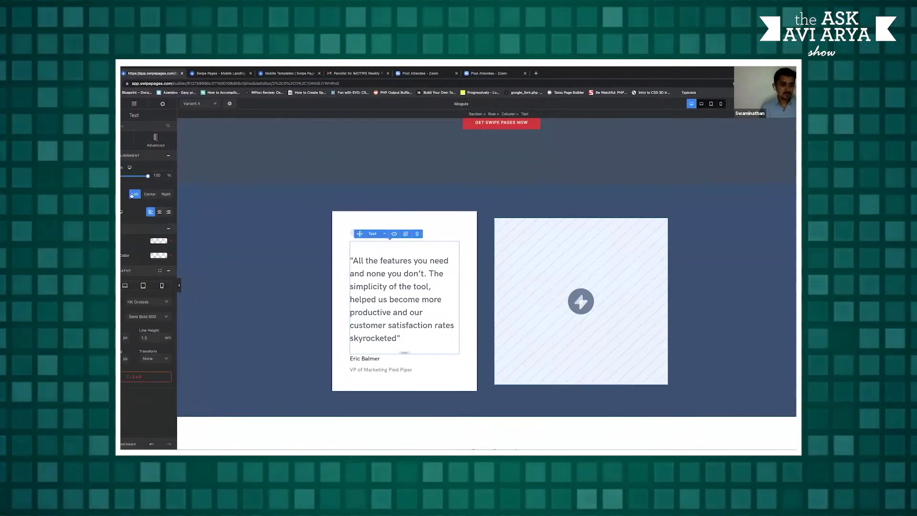
left_click(155, 144)
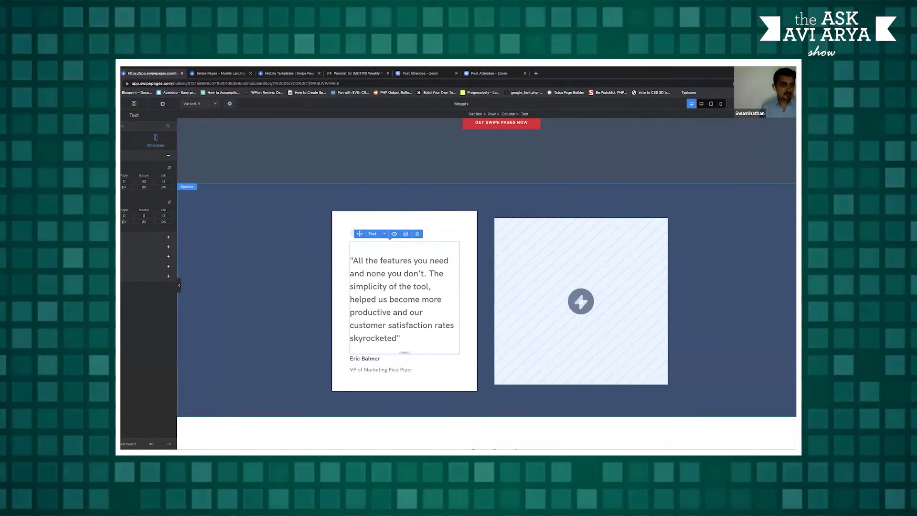
Give the testimonial card the Dark shadow preset with a grey shadow colour
left_click(336, 268)
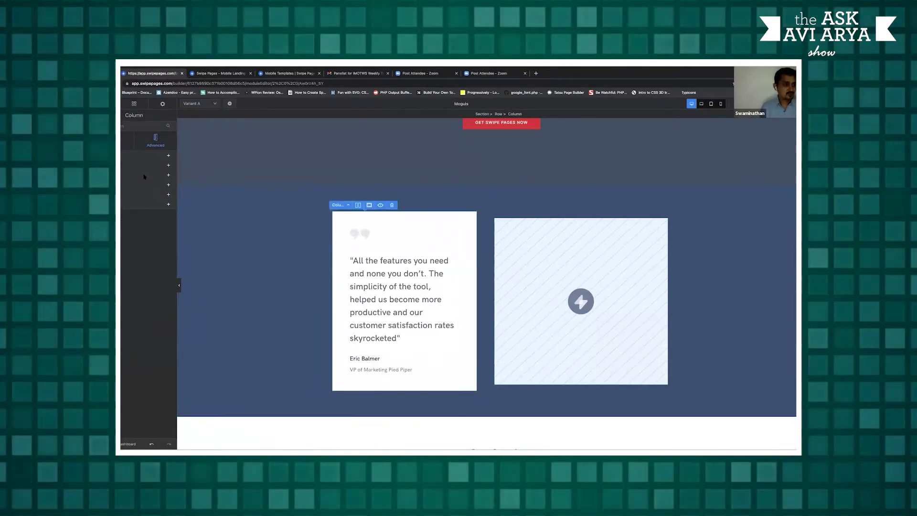
left_click(144, 177)
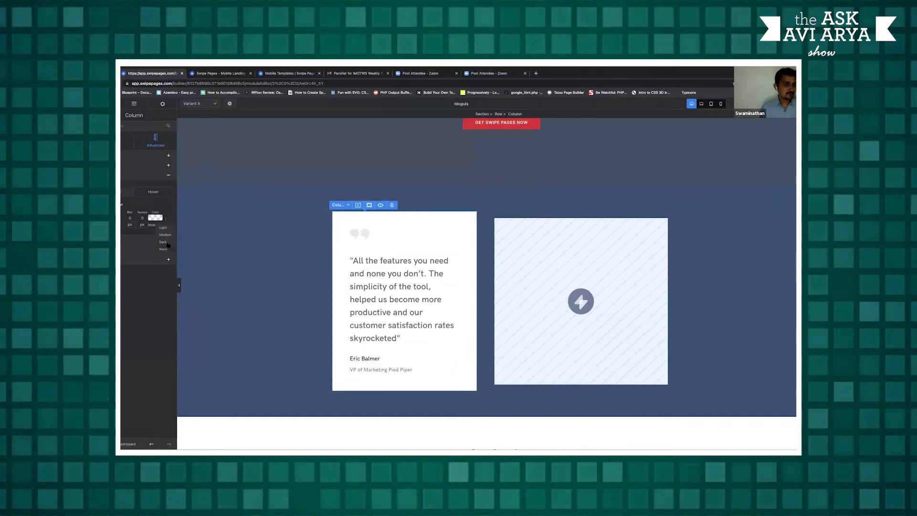
left_click(165, 242)
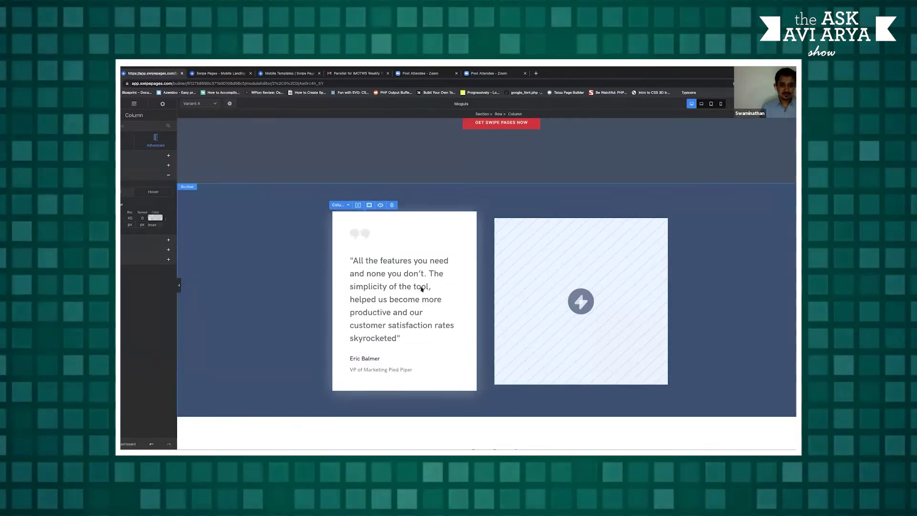
left_click(155, 217)
left_click(134, 280)
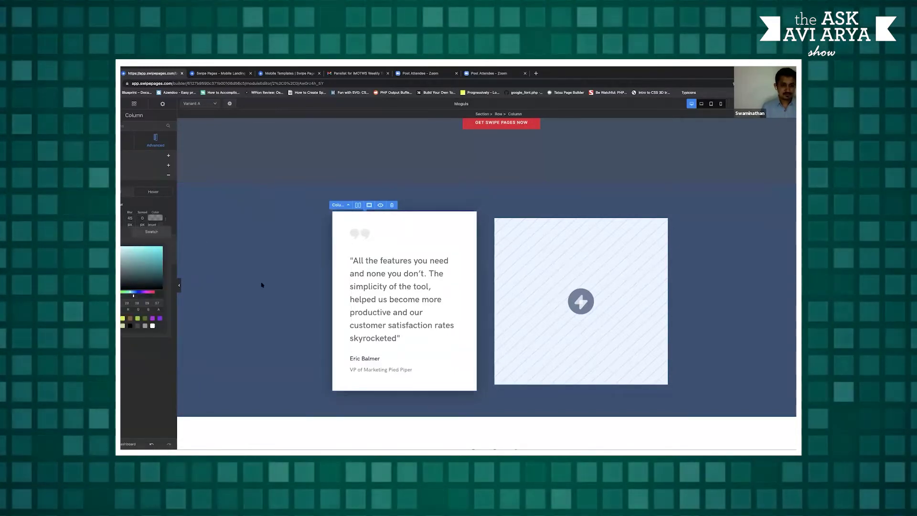
left_click(321, 297)
left_click(363, 299)
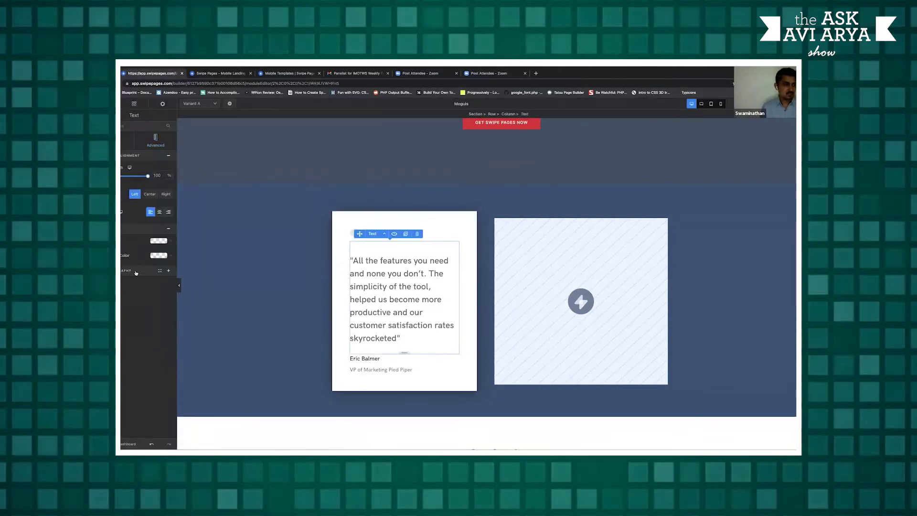
Change the testimonial quote's font to Bebas Neue and return to the top of the page
left_click(142, 306)
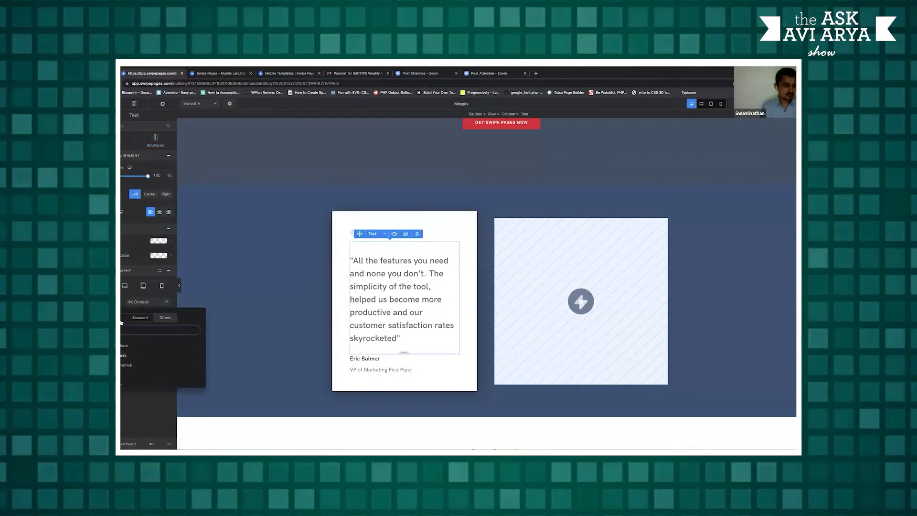
left_click(148, 346)
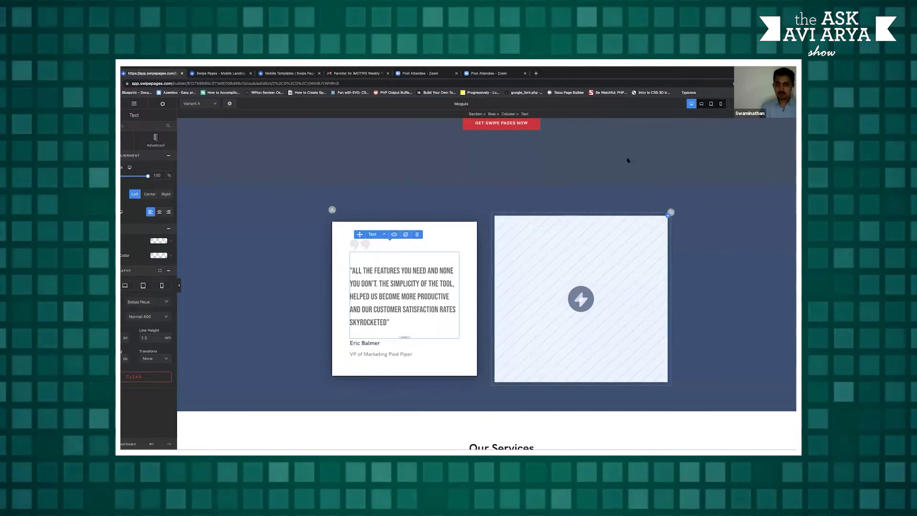
scroll(627, 175, "up", 10)
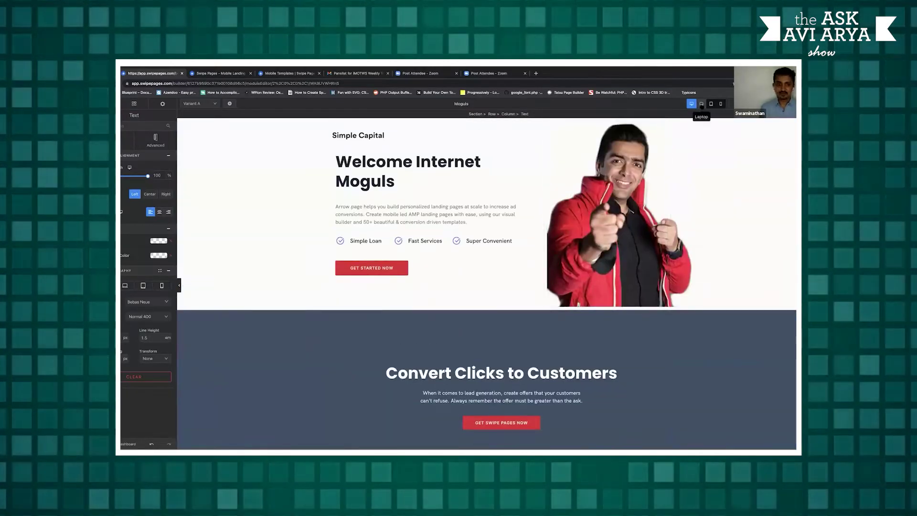
Switch to the phone preview and open the Welcome Internet Moguls heading's mobile typography settings
left_click(703, 104)
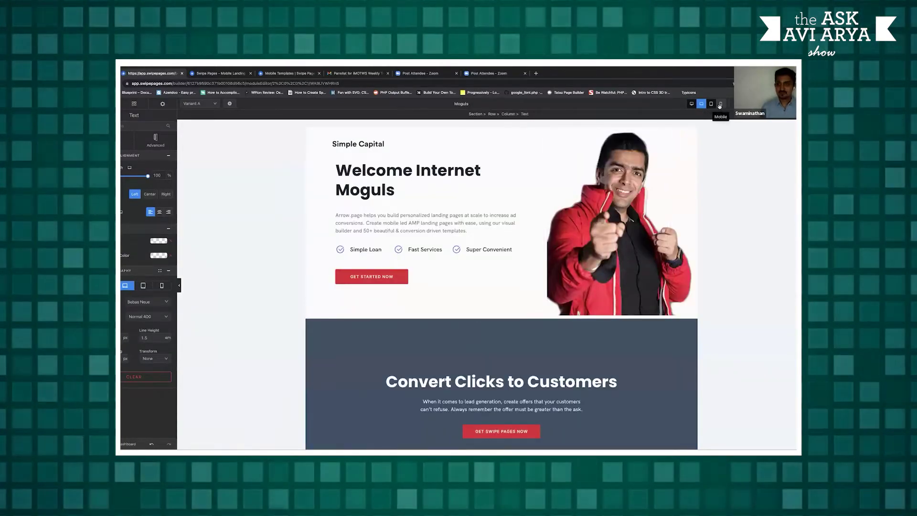
left_click(720, 104)
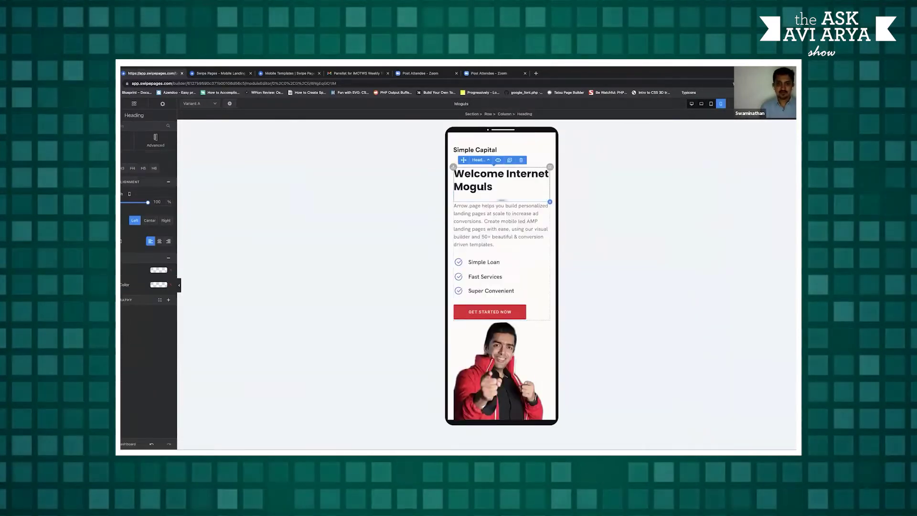
scroll(508, 201, "down", 5)
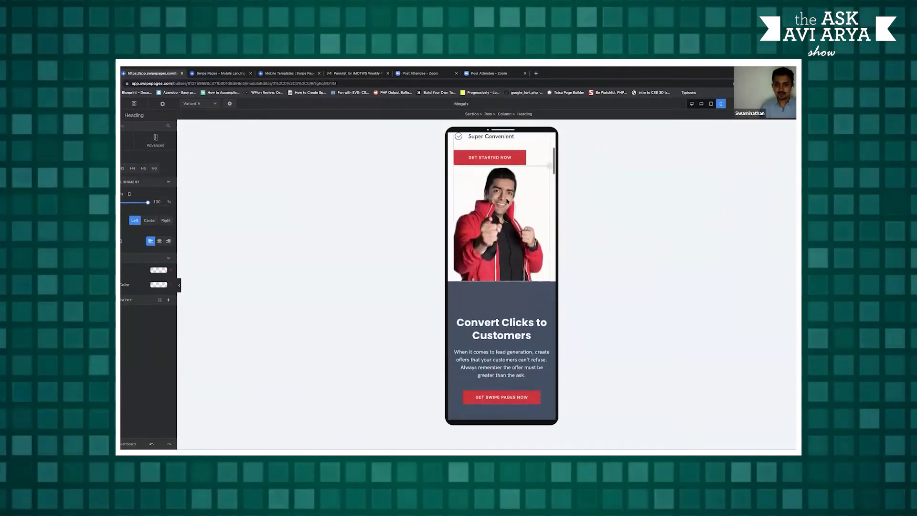
scroll(508, 201, "down", 6)
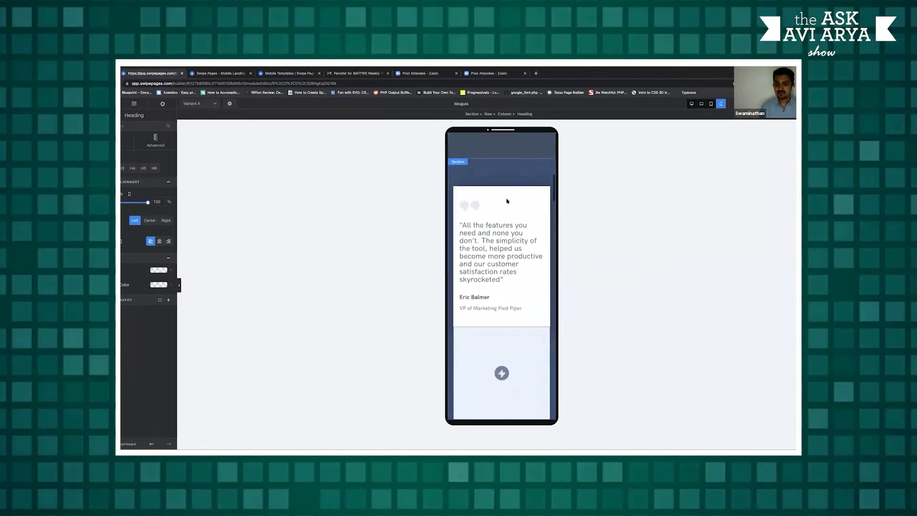
scroll(507, 201, "down", 5)
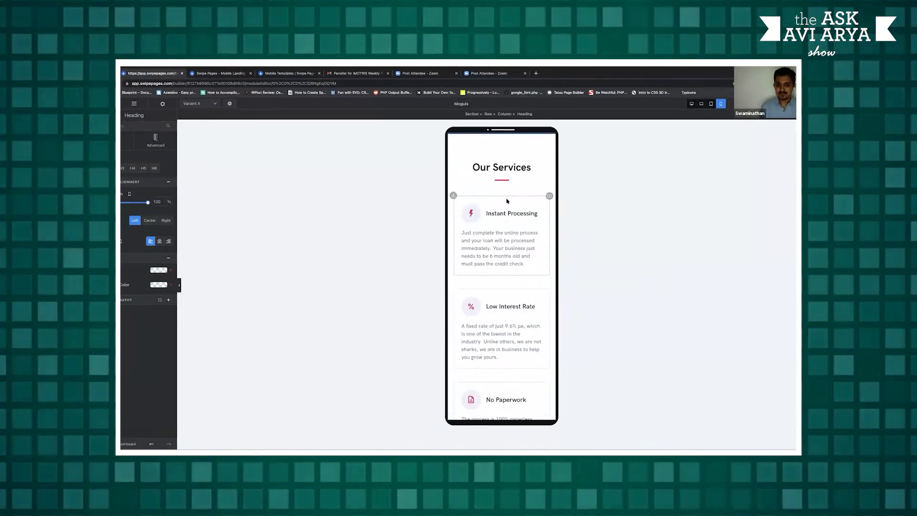
scroll(507, 201, "down", 2)
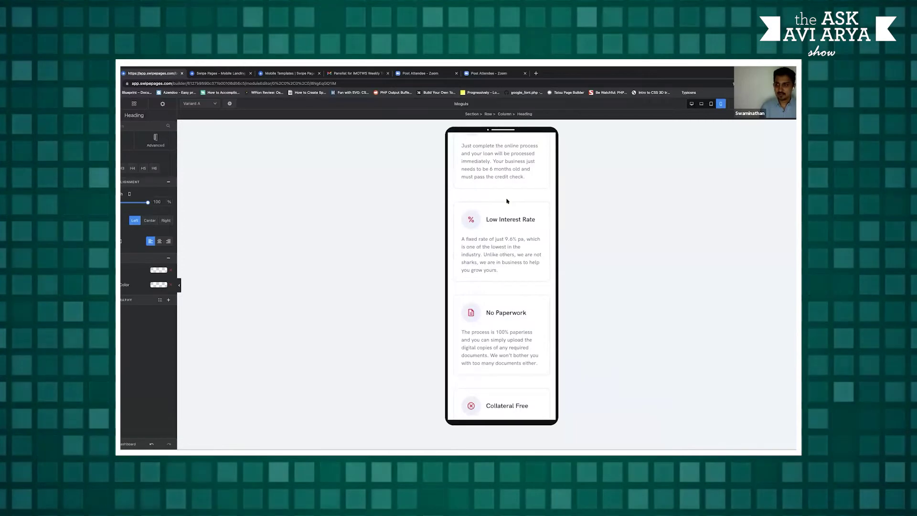
scroll(508, 201, "up", 3)
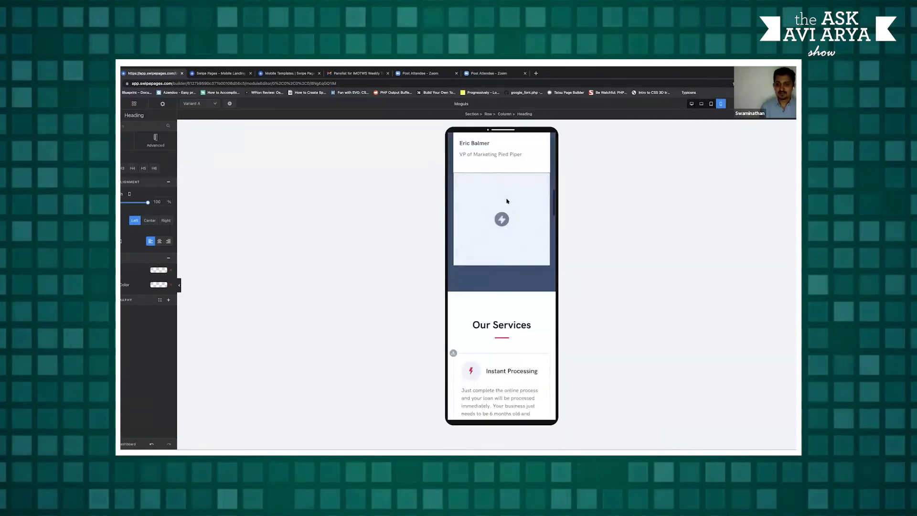
scroll(507, 201, "down", 5)
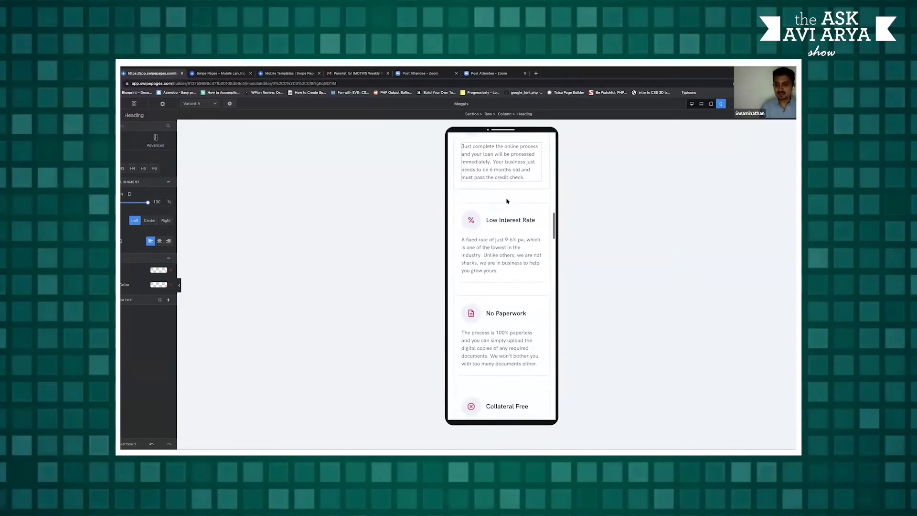
scroll(507, 201, "down", 1)
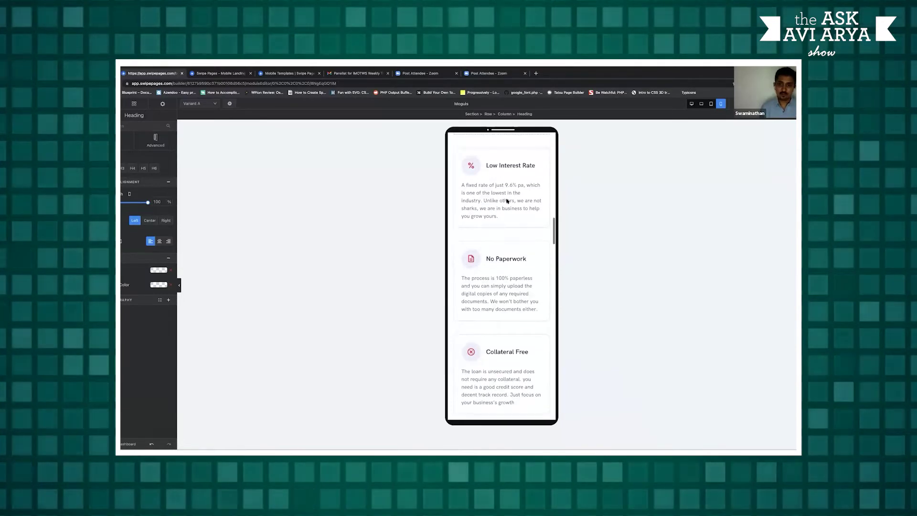
scroll(507, 201, "up", 5)
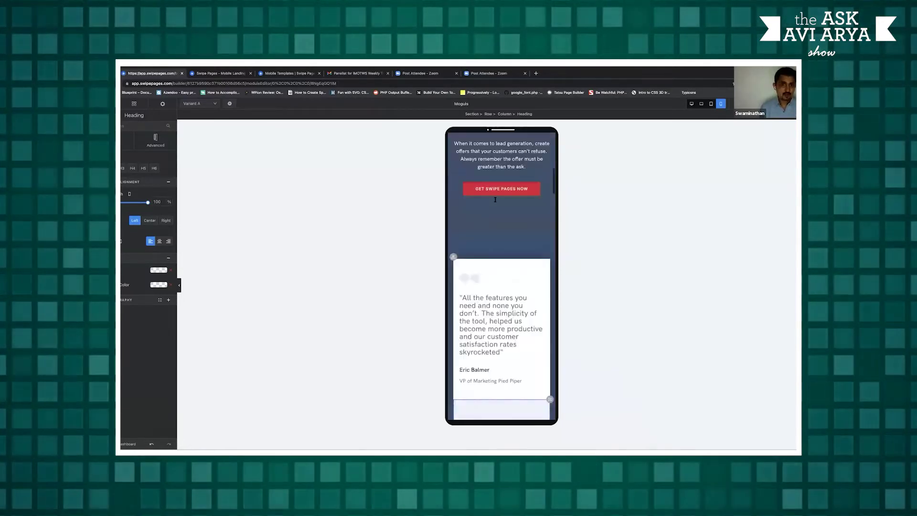
scroll(495, 200, "up", 10)
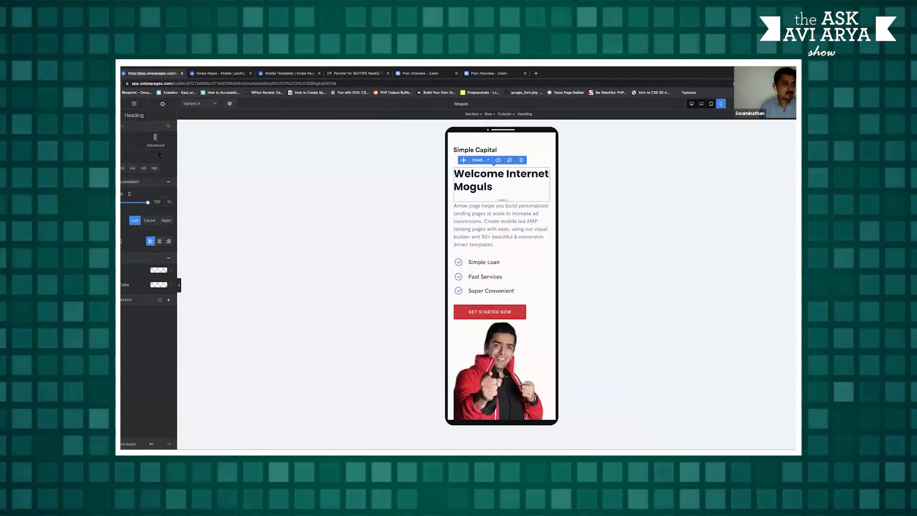
left_click(168, 300)
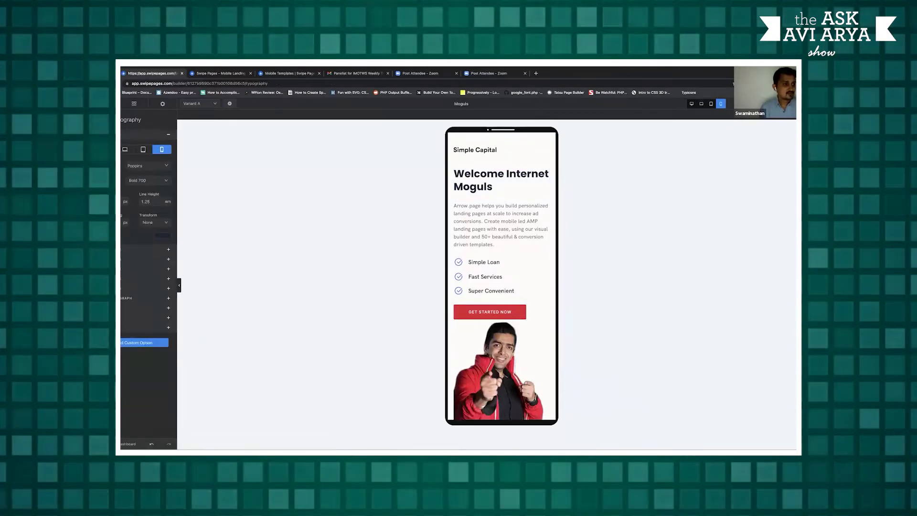
Reduce the mobile heading font size to fit two lines and cut the space below it to 6px
type("32")
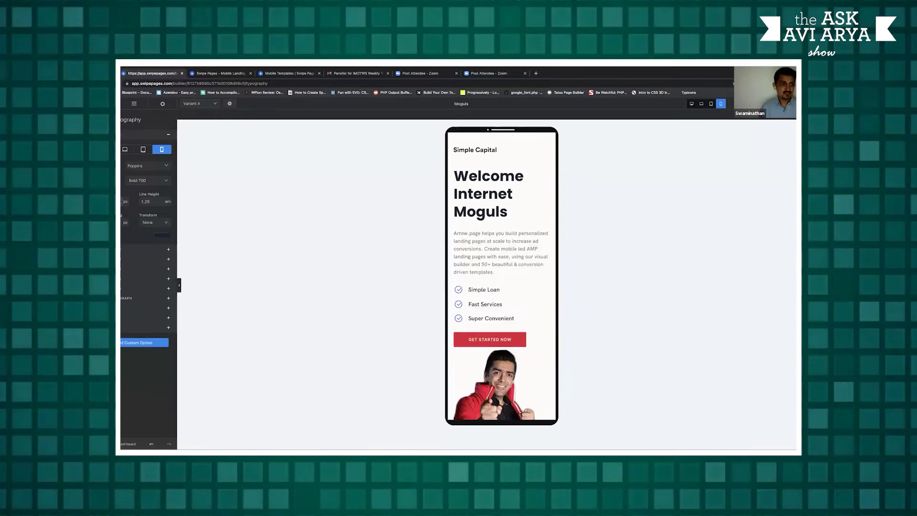
key("BackSpace")
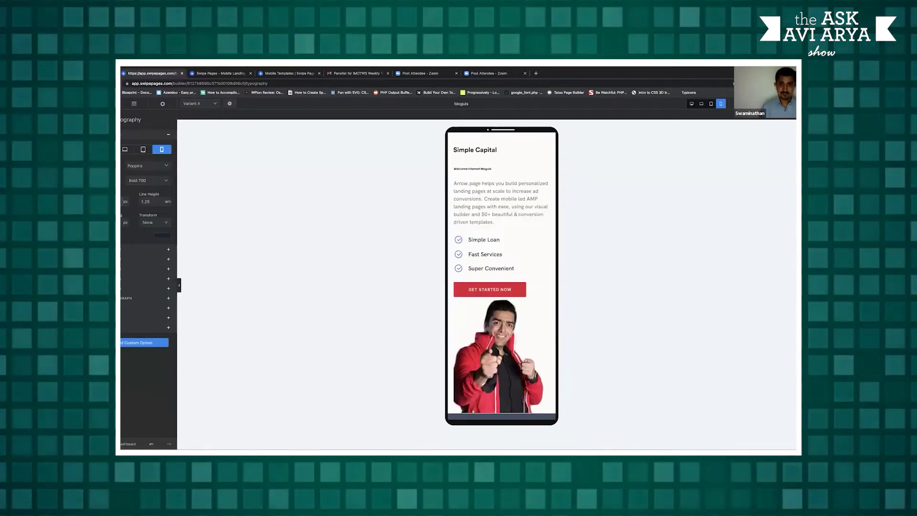
type("2")
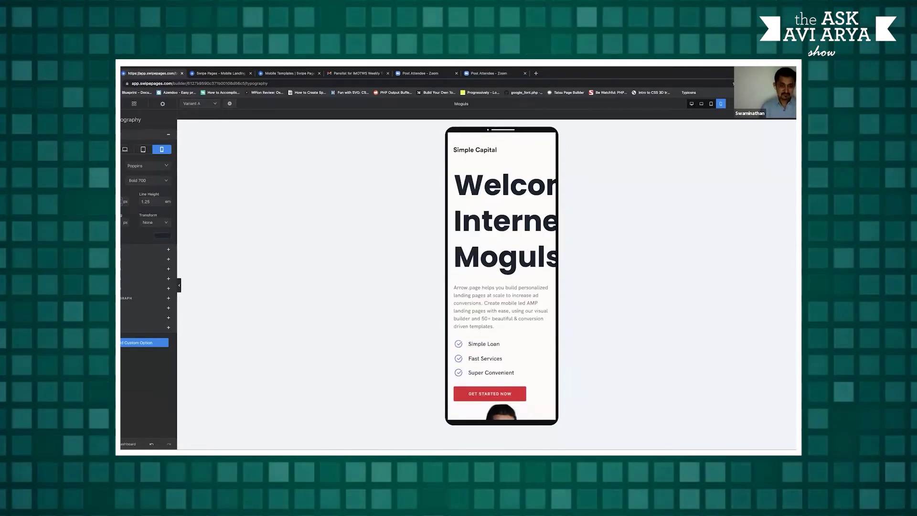
key("BackSpace")
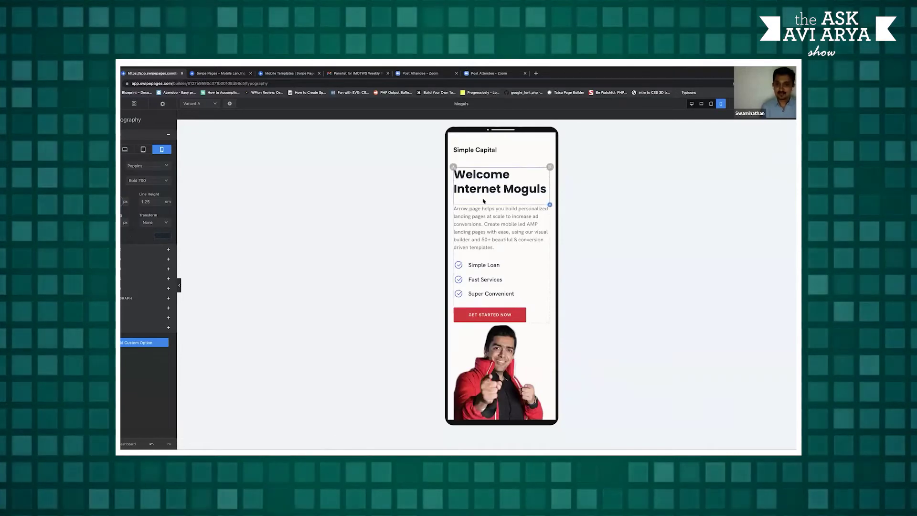
left_click(484, 201)
left_click_drag(501, 205, 503, 201)
left_click(500, 252)
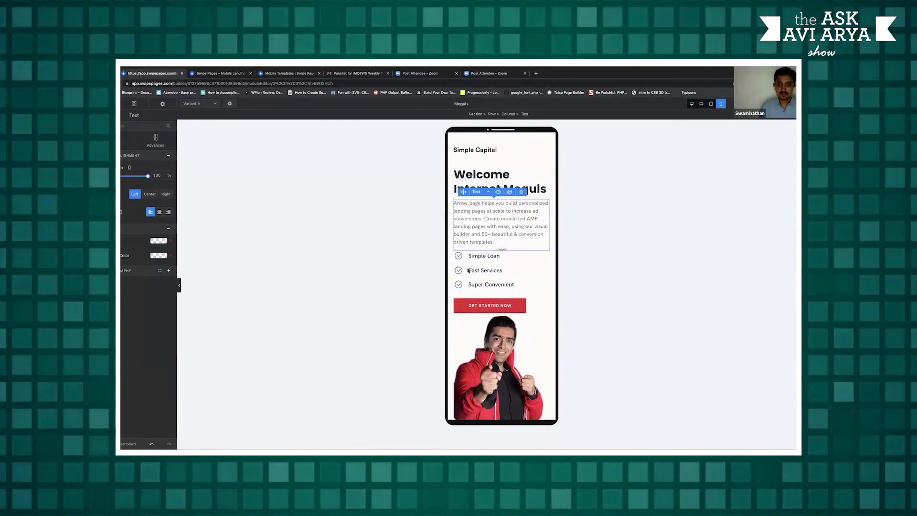
Check the page in the laptop and desktop layouts, then close the preview tab
left_click(701, 103)
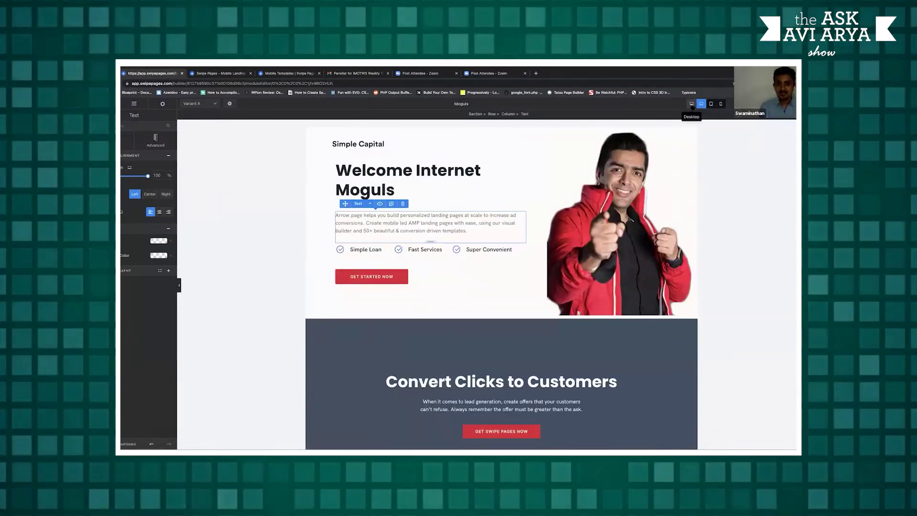
left_click(691, 104)
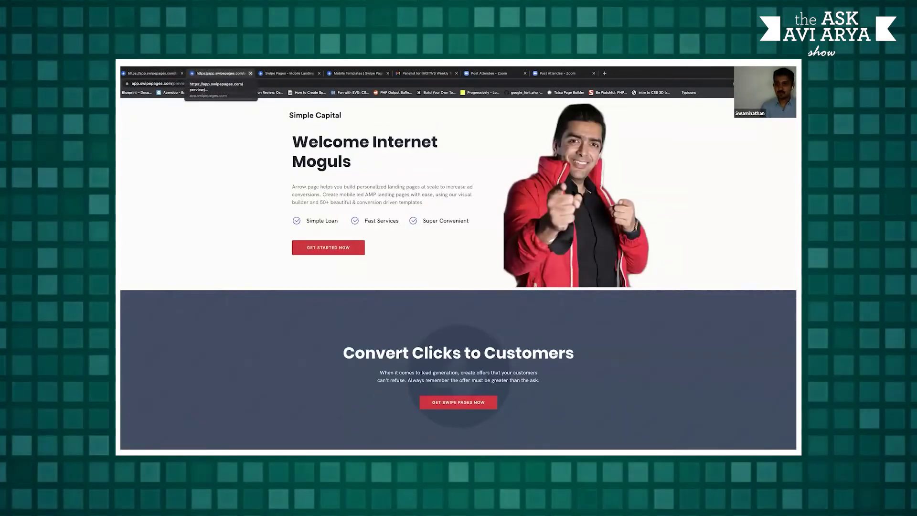
key("ctrl+w")
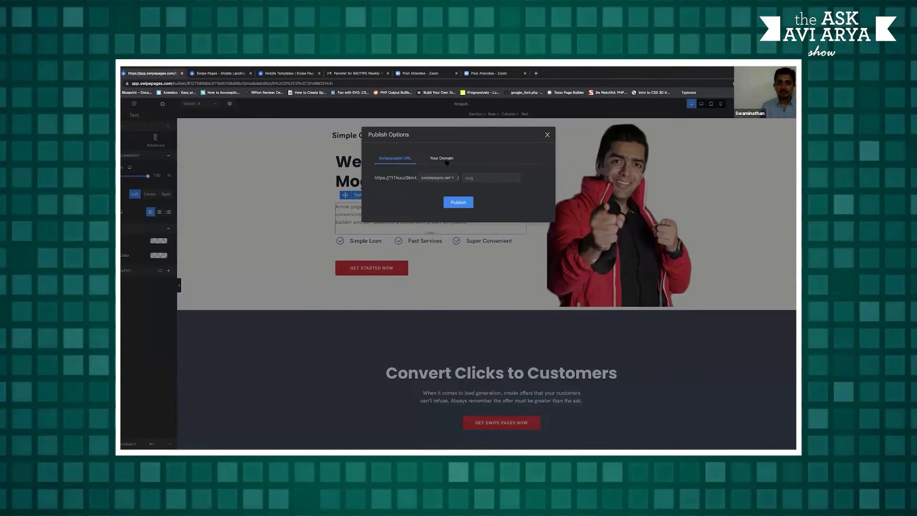
Compare the Your Domain and Swipe Pages URL options, trying swipepages.page as the domain
left_click(442, 158)
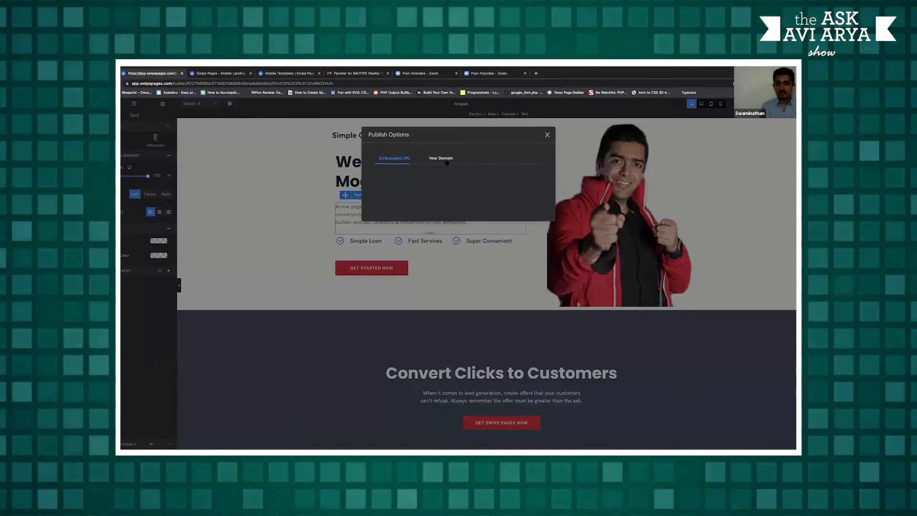
left_click(394, 158)
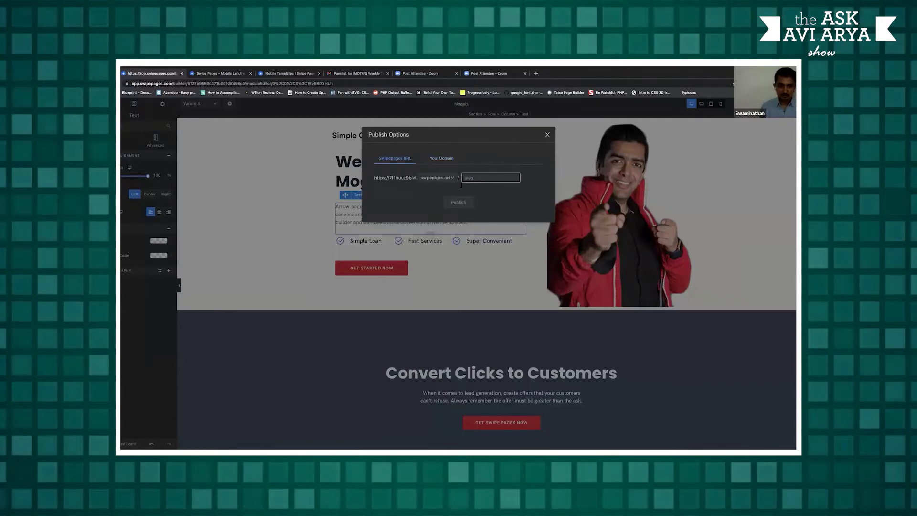
left_click(432, 178)
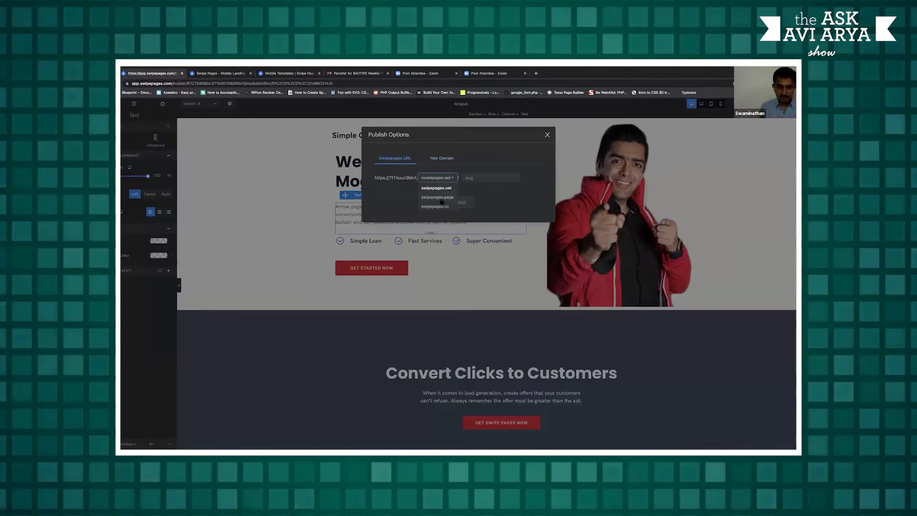
left_click(432, 193)
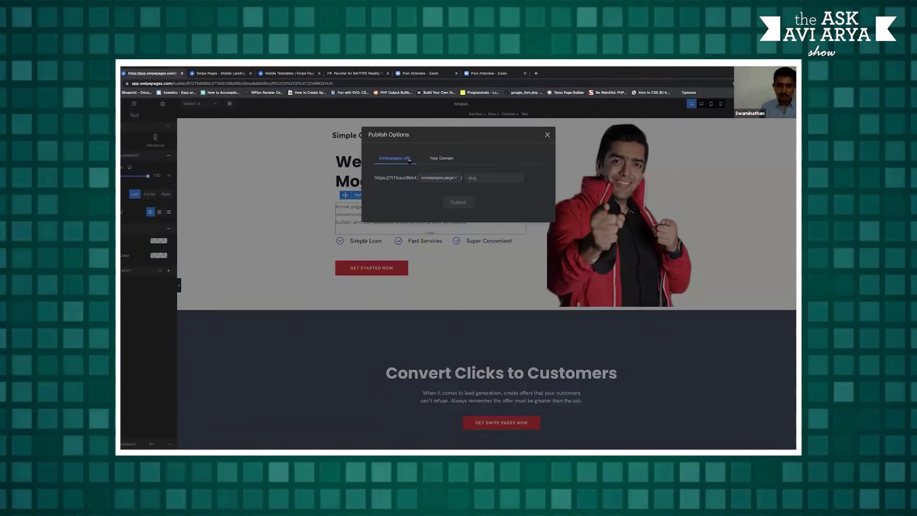
left_click_drag(407, 178, 415, 181)
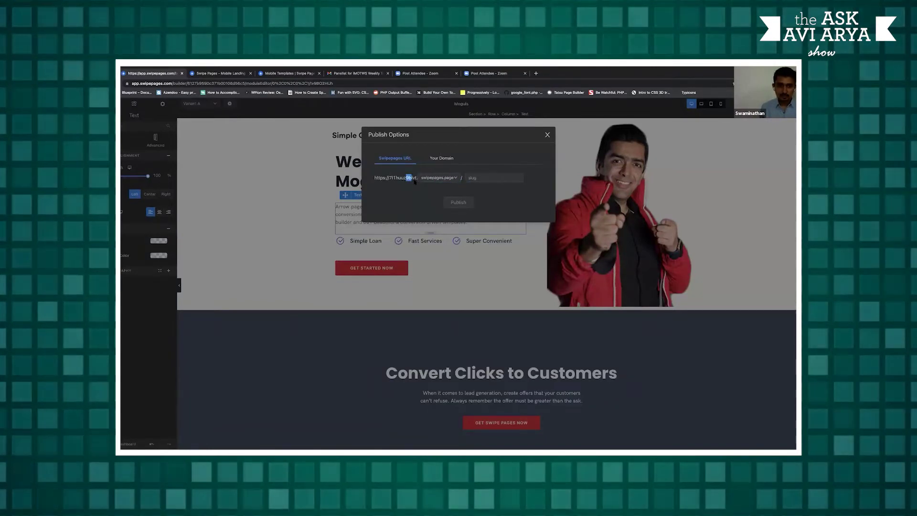
Switch the domain to swipepages.co, then close Publish Options without publishing
left_click(441, 158)
left_click(393, 162)
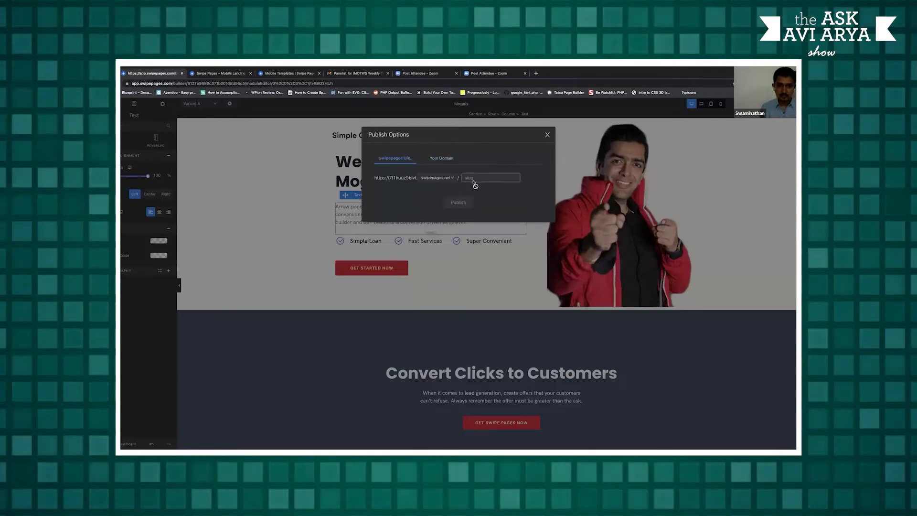
left_click(438, 178)
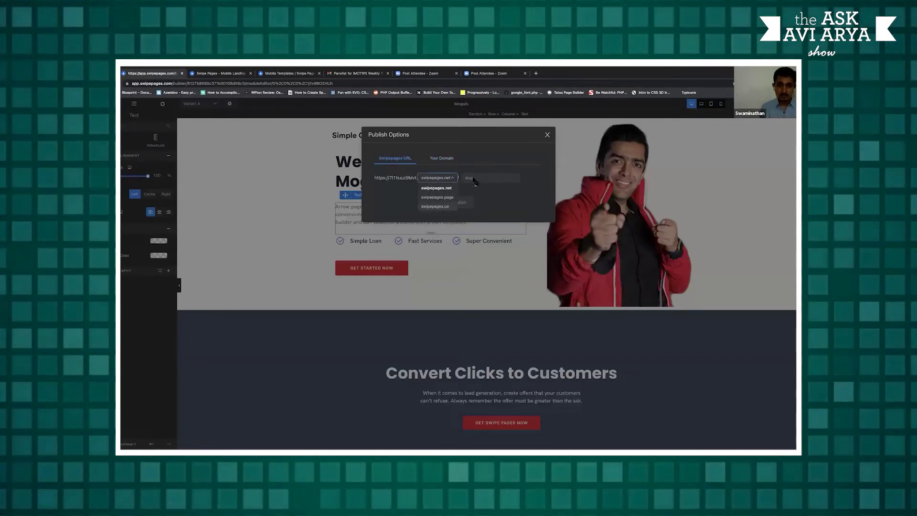
left_click(437, 200)
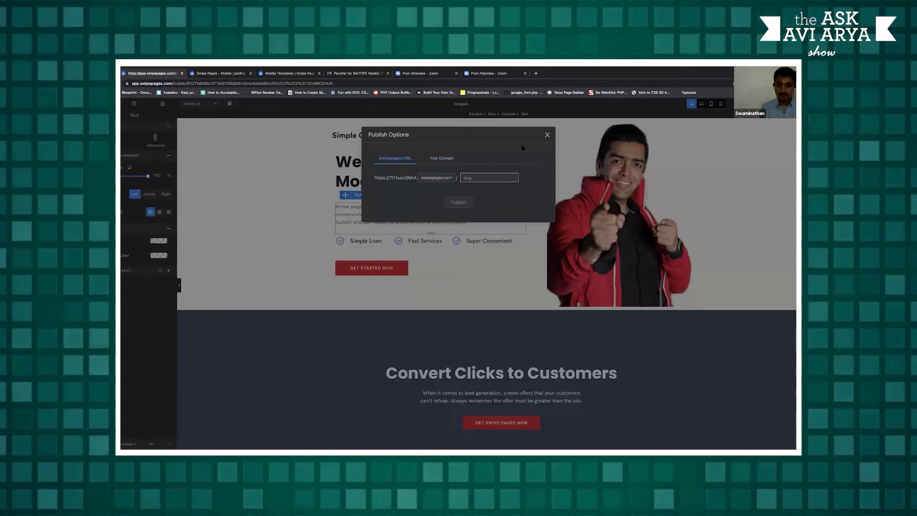
left_click(547, 135)
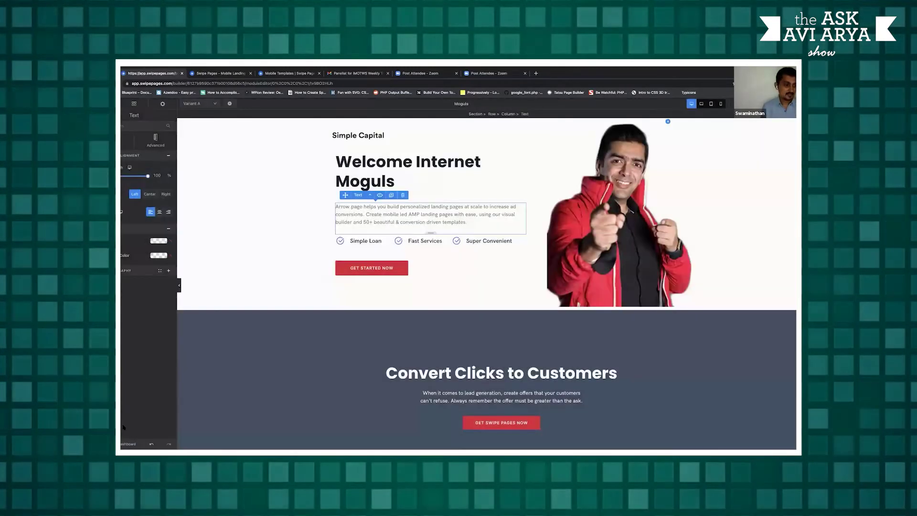
left_click(271, 243)
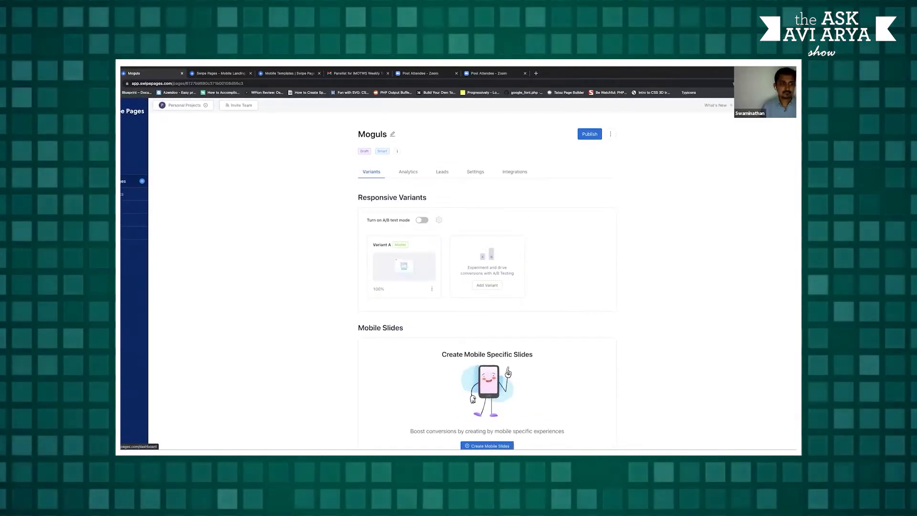
Start adding a custom domain with swipepages.com as the root domain
left_click(129, 181)
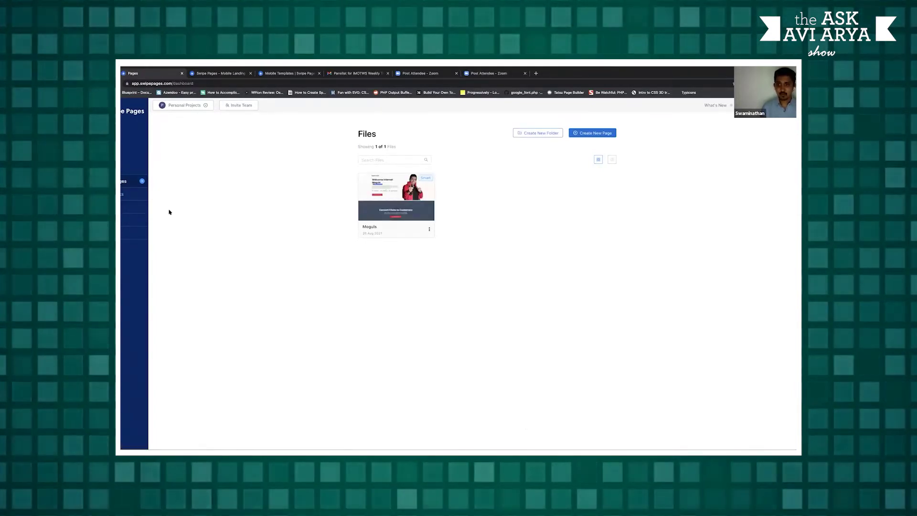
left_click(142, 208)
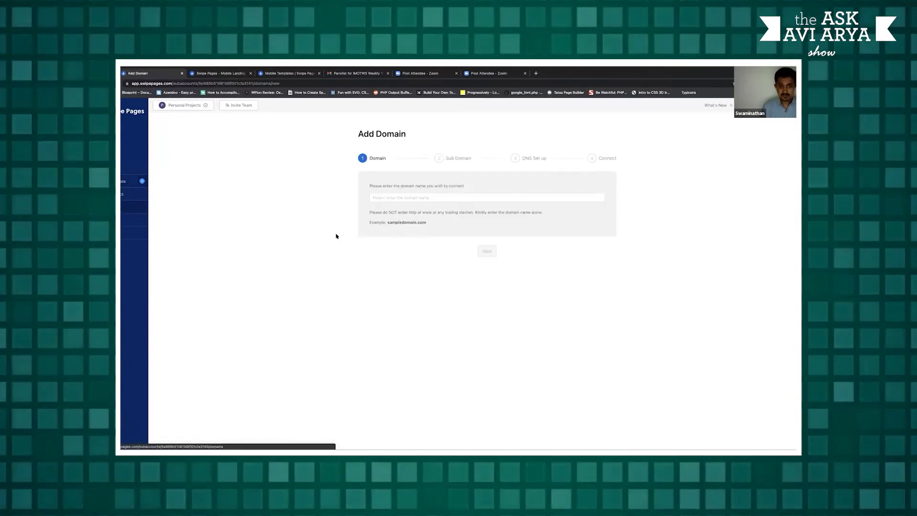
left_click(396, 197)
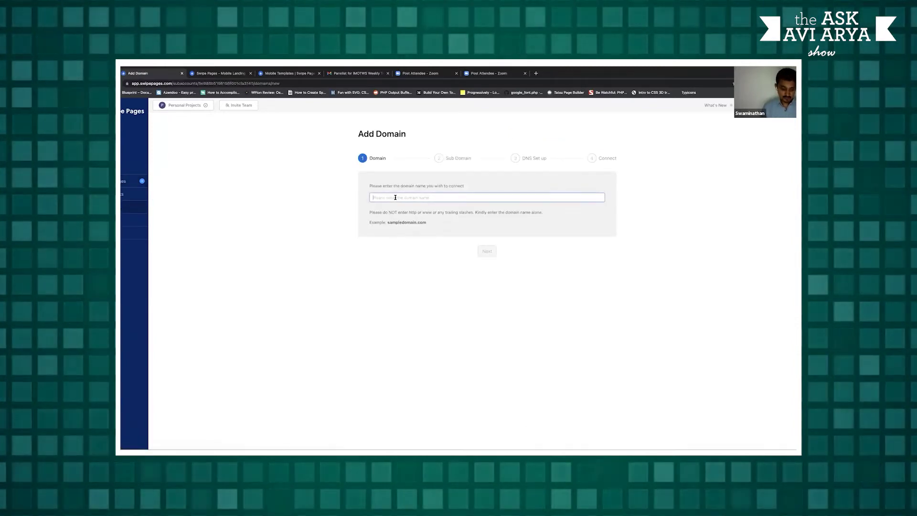
type("swipepages.co")
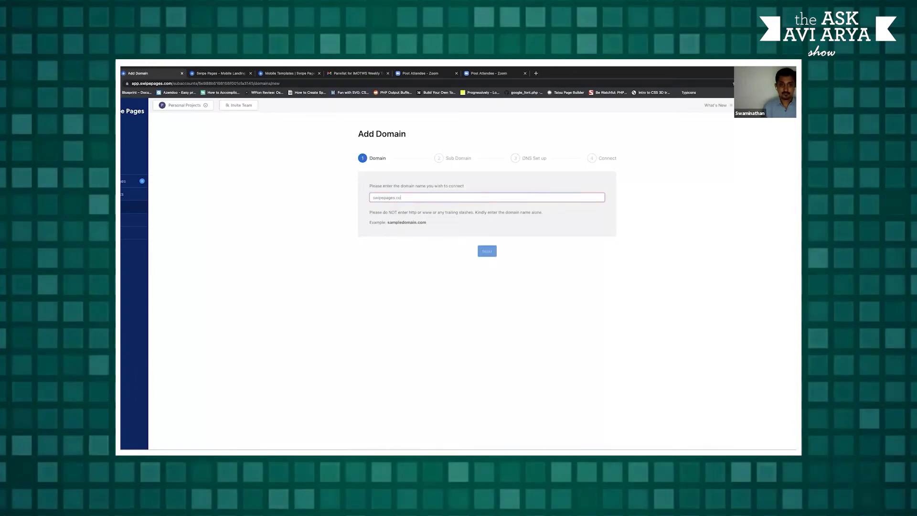
type("m")
key("Return")
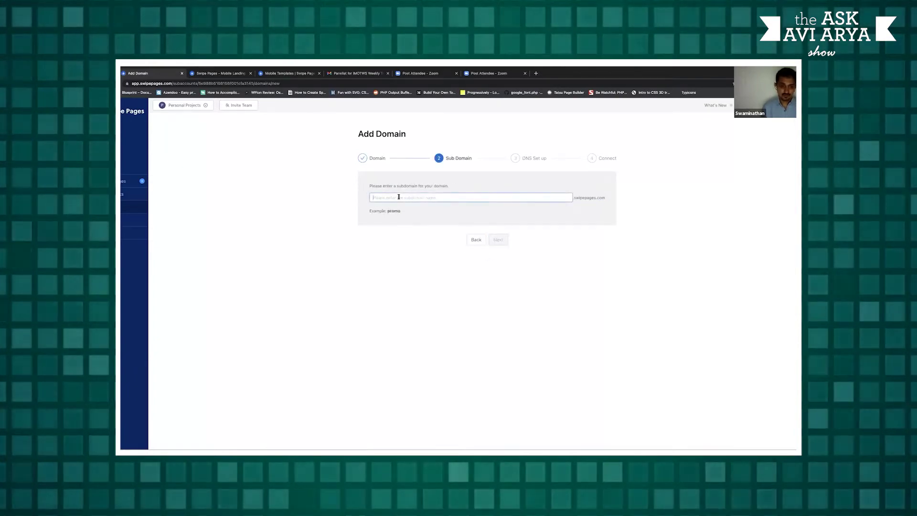
Enter moguls as the subdomain and continue to the DNS setup step
type("modula")
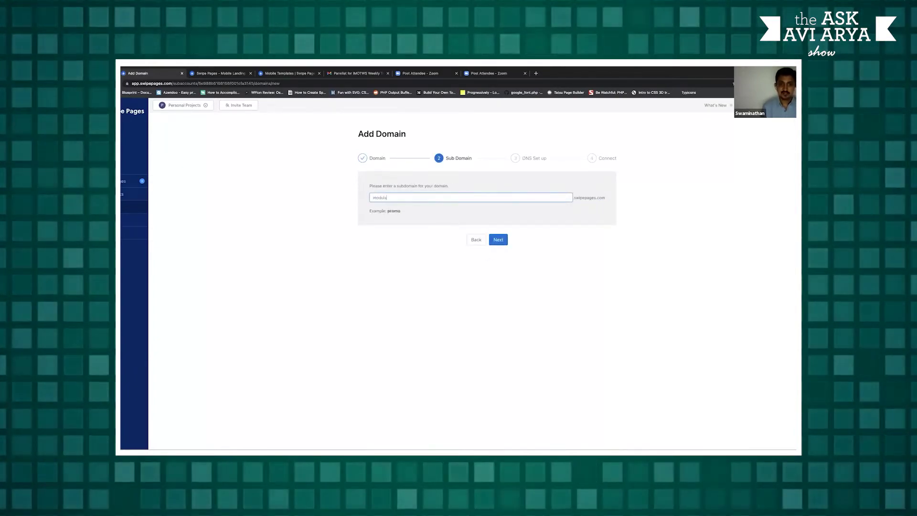
key("BackSpace")
key("BackSpace")
key("BackSpace")
key("BackSpace")
type("gu")
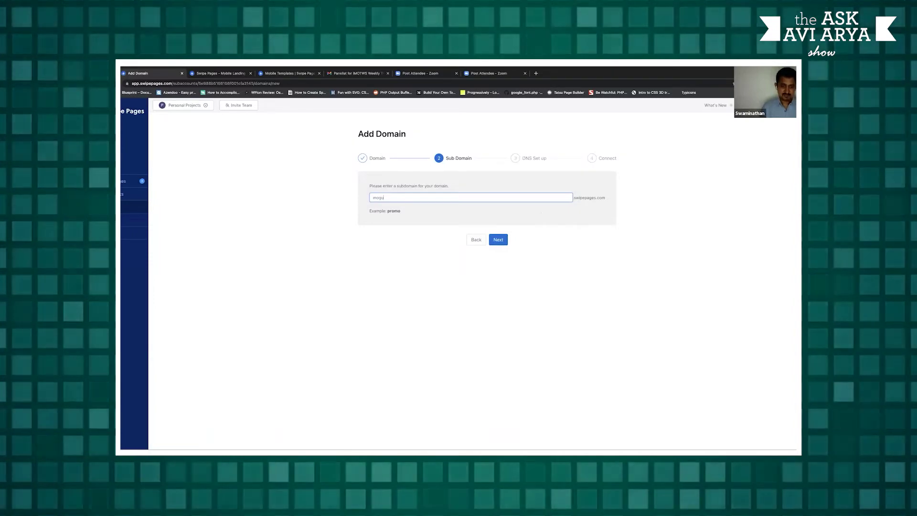
type("ls")
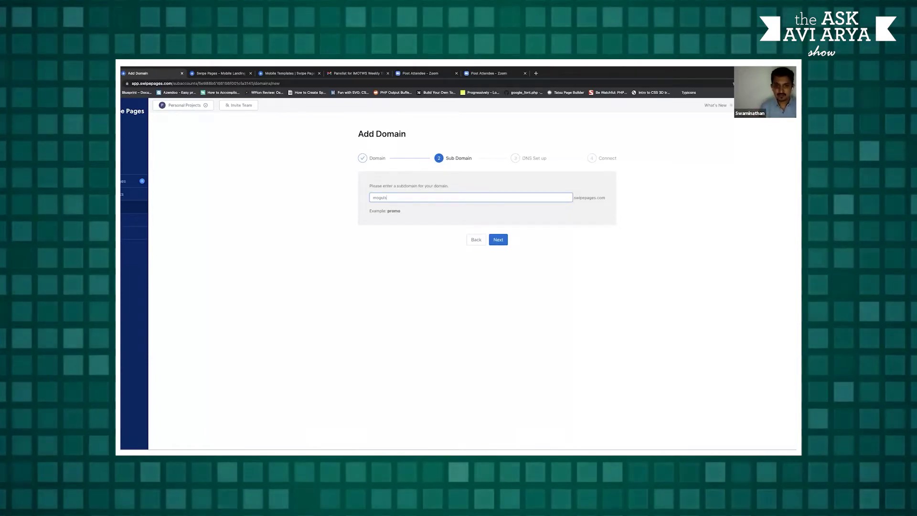
key("BackSpace")
key("BackSpace")
key("BackSpace")
key("BackSpace")
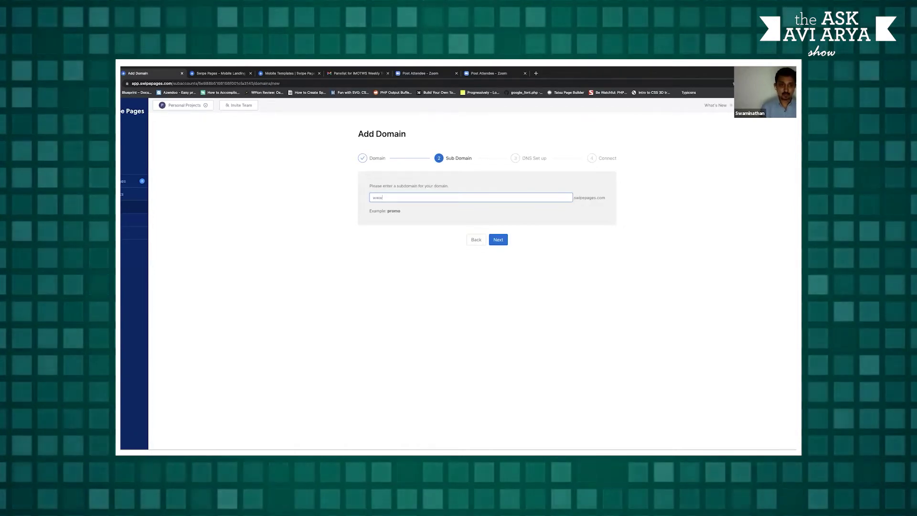
key("BackSpace")
key("BackSpace")
key("BackSpace")
type("modu")
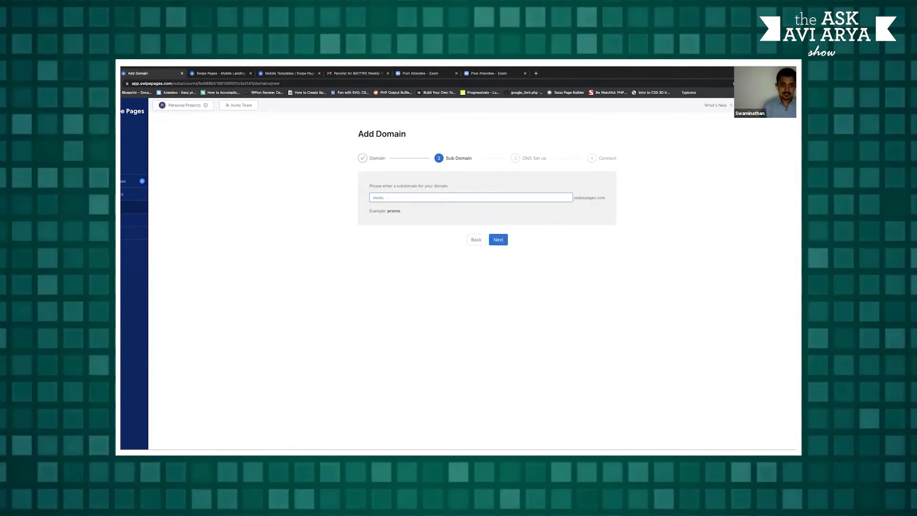
type("la")
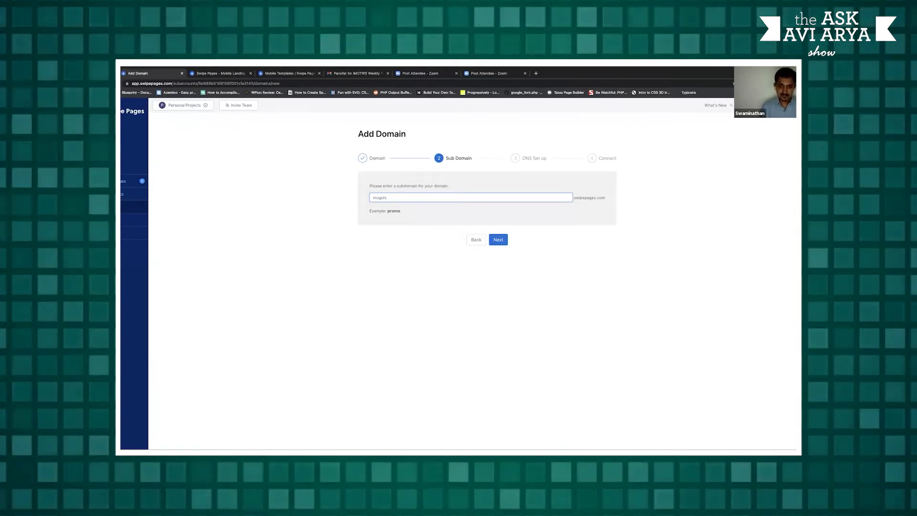
left_click(498, 239)
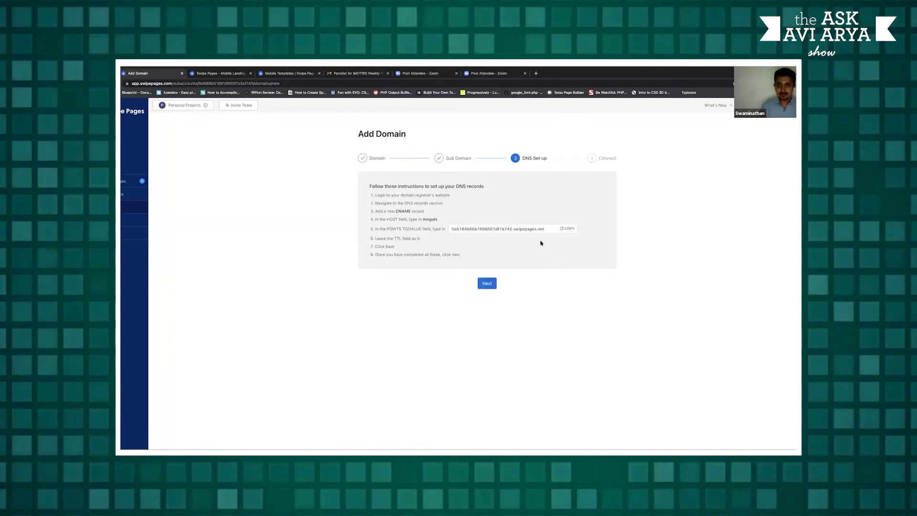
Note the CNAME record type in the DNS instructions and continue to the Connect step
double_click(396, 211)
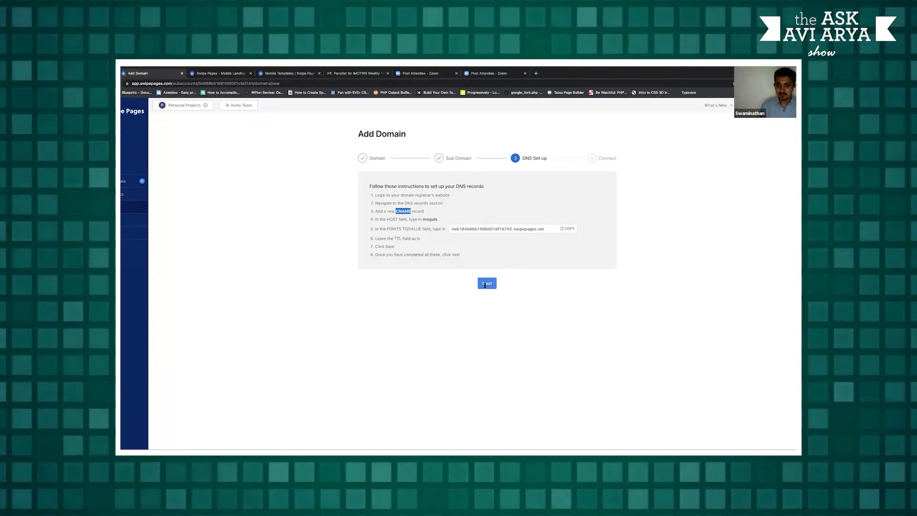
left_click(485, 283)
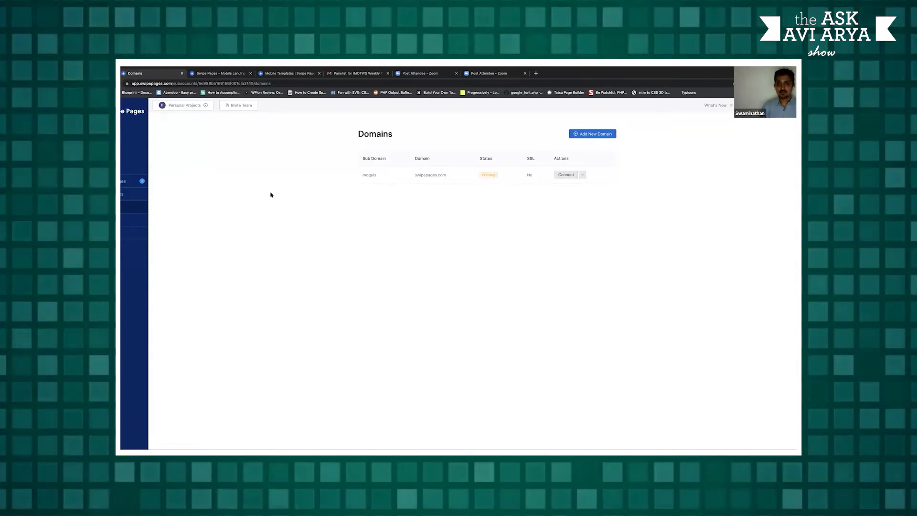
Log out and sign back in with a different Google account
left_click(122, 187)
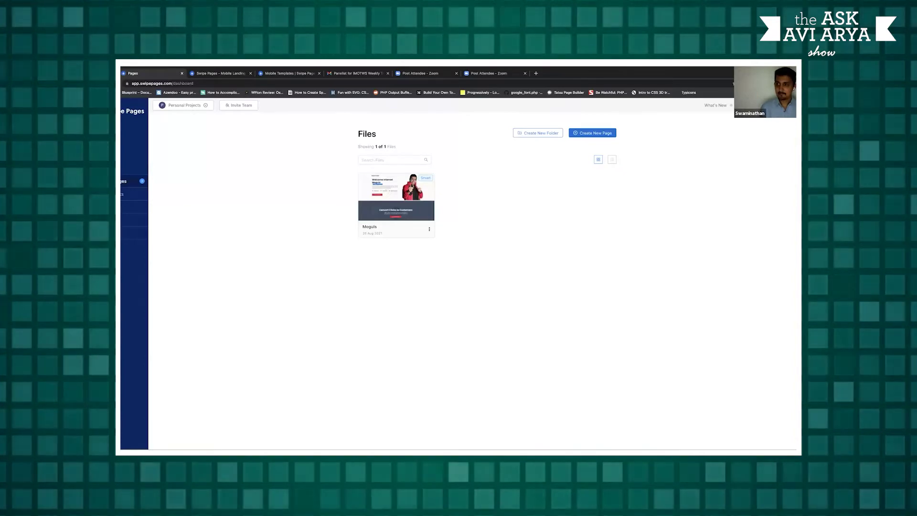
left_click(788, 105)
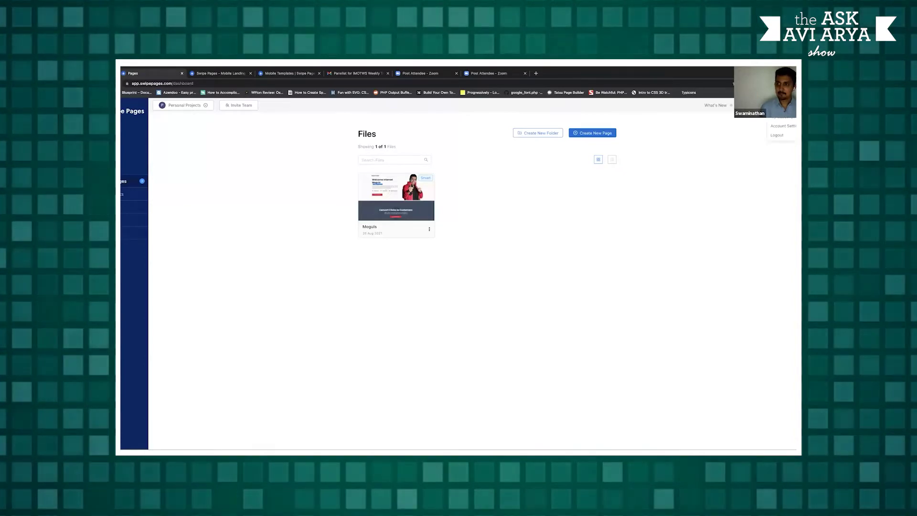
left_click(783, 138)
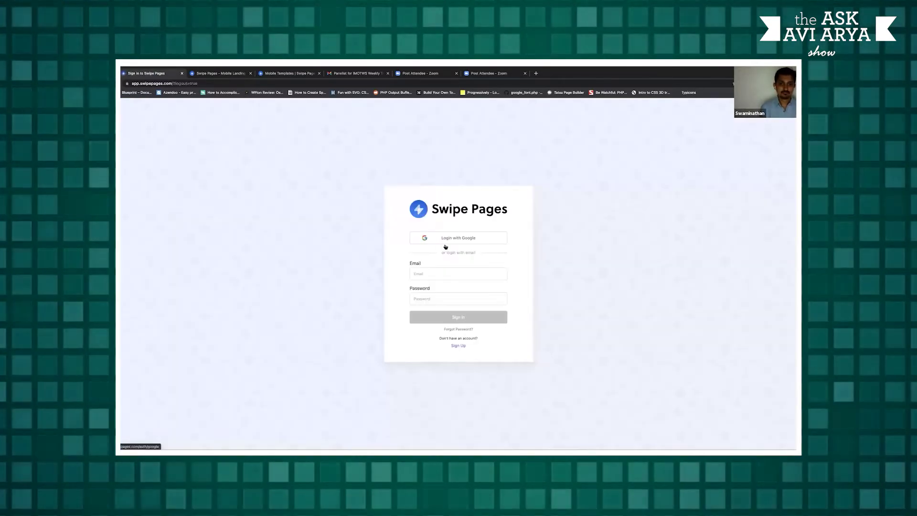
left_click(445, 244)
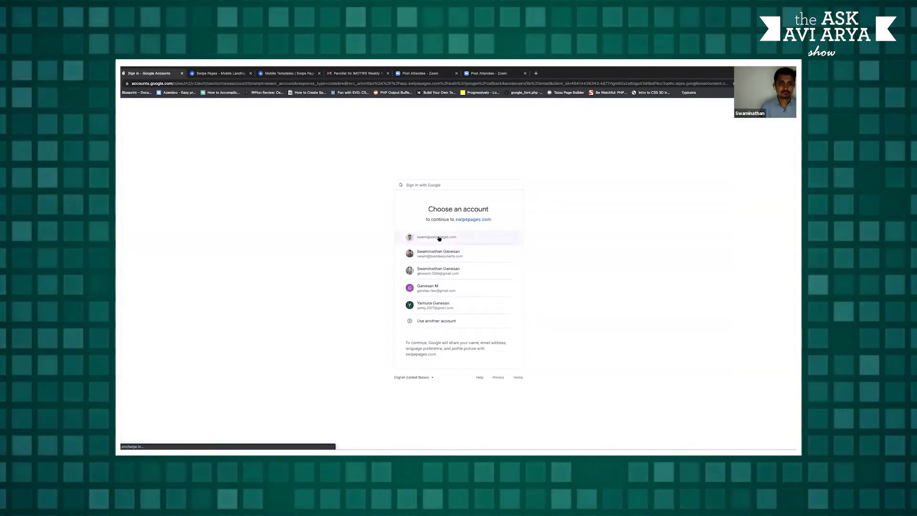
left_click(437, 238)
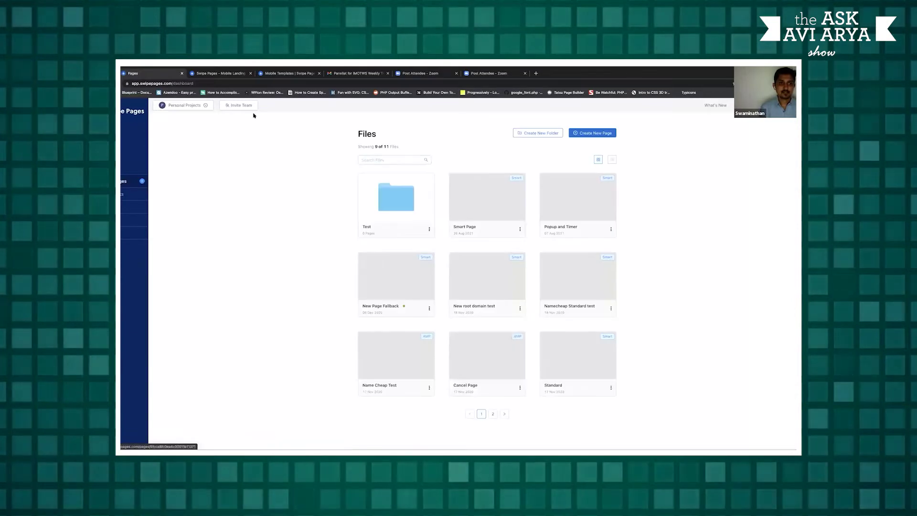
Review this account's domains list, then return to the Files dashboard
left_click(134, 207)
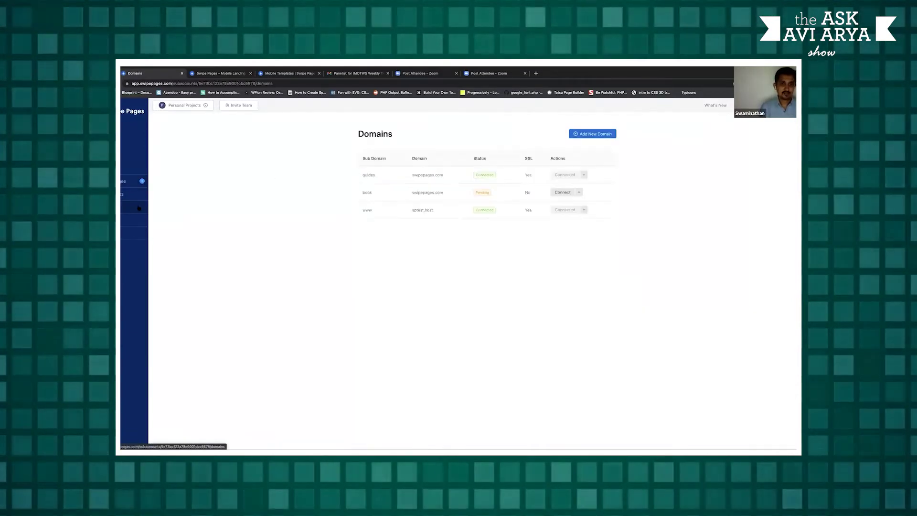
left_click(131, 182)
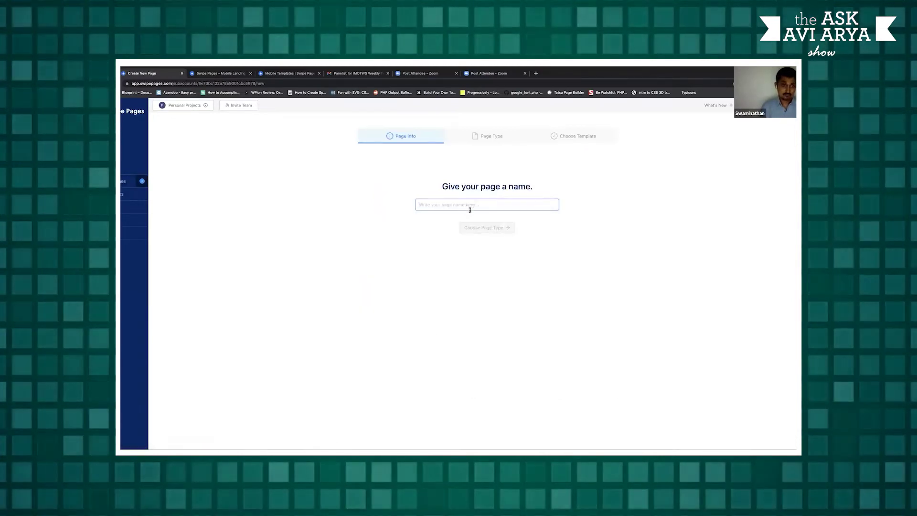
left_click(125, 184)
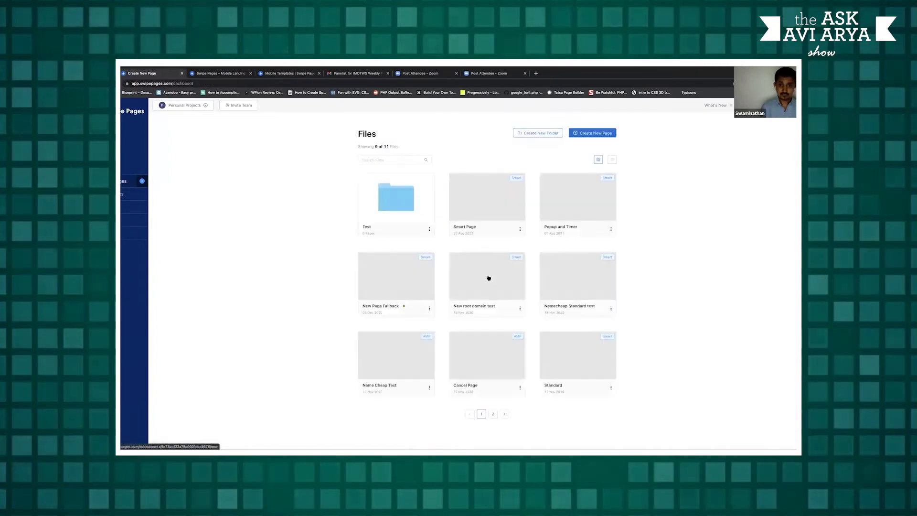
Preview the Smart Page's Variant A Sales Close design, then bring up its custom-domain publish options
left_click(470, 228)
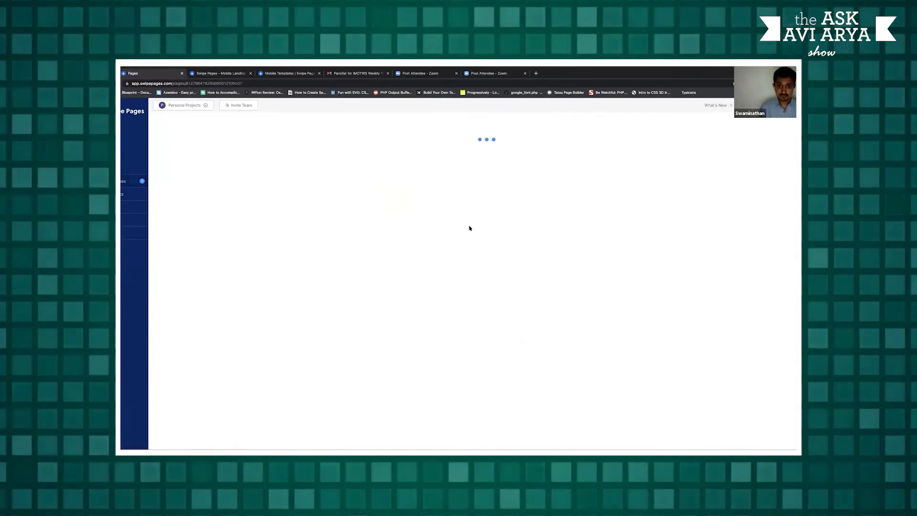
scroll(427, 253, "down", 1)
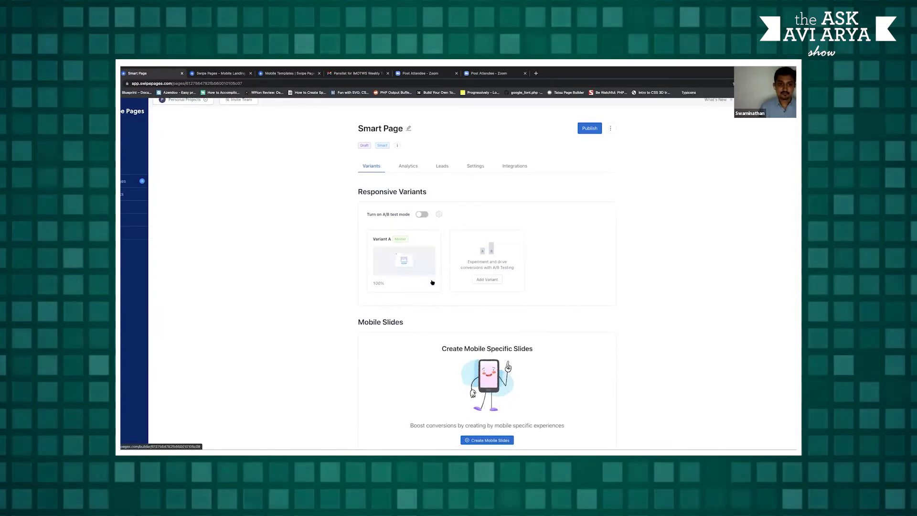
left_click(432, 283)
left_click(431, 294)
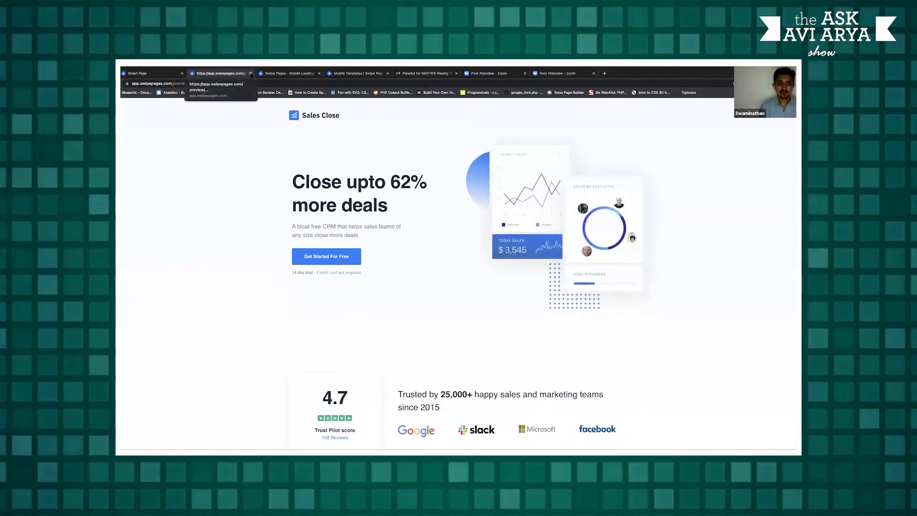
left_click(251, 74)
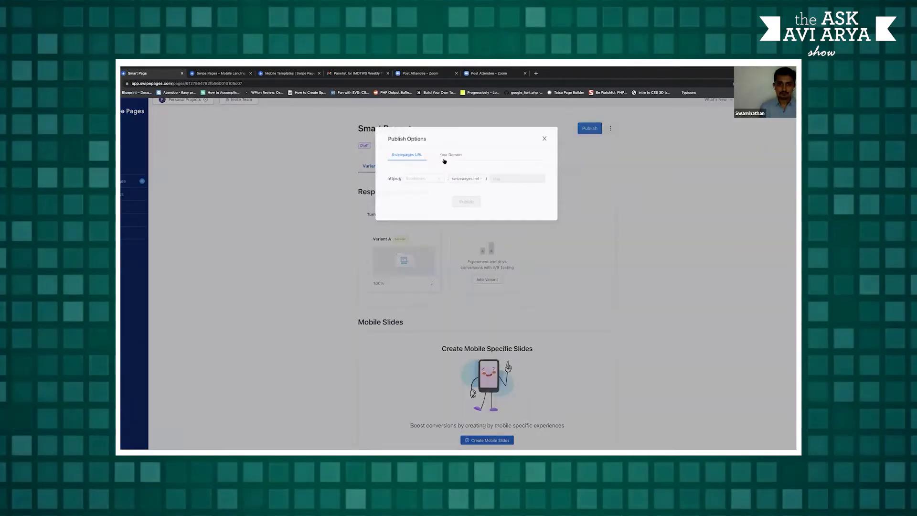
left_click(440, 156)
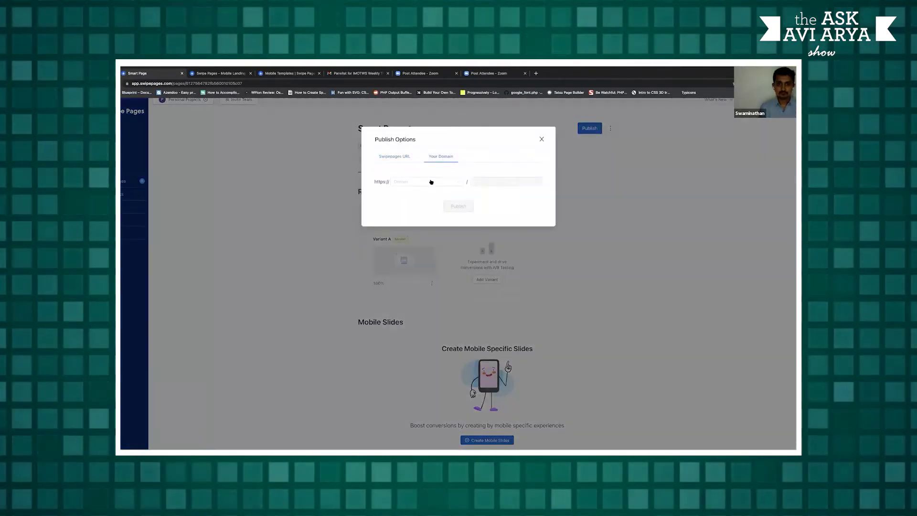
Publish the Smart Page on guides.swipepages.com with the path moguls
left_click(431, 182)
left_click(428, 188)
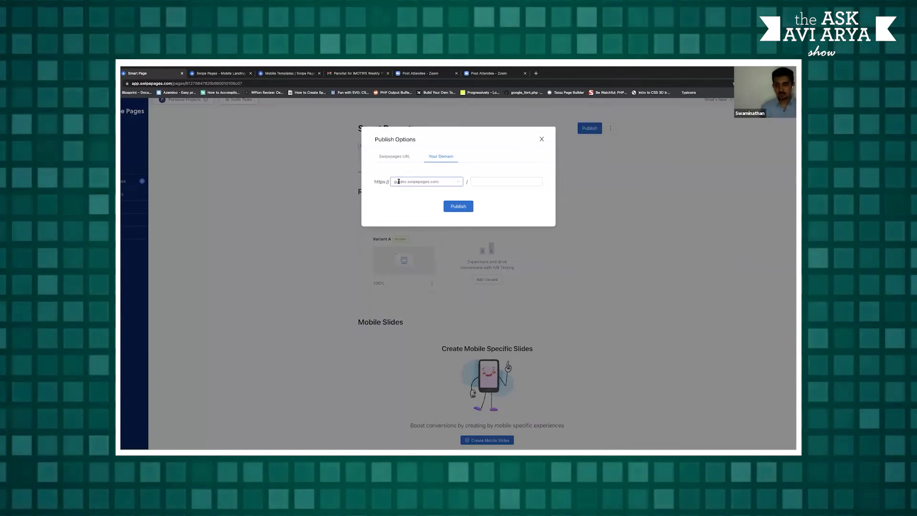
left_click(488, 182)
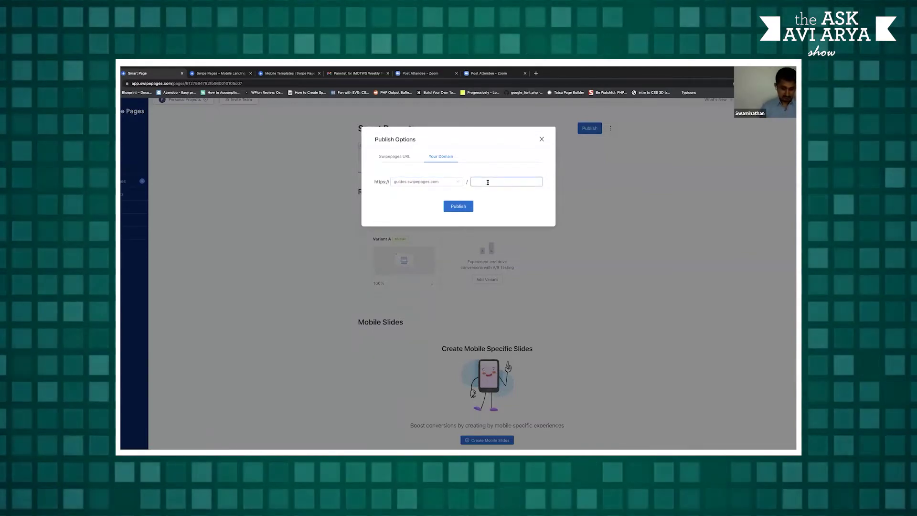
type("mogul")
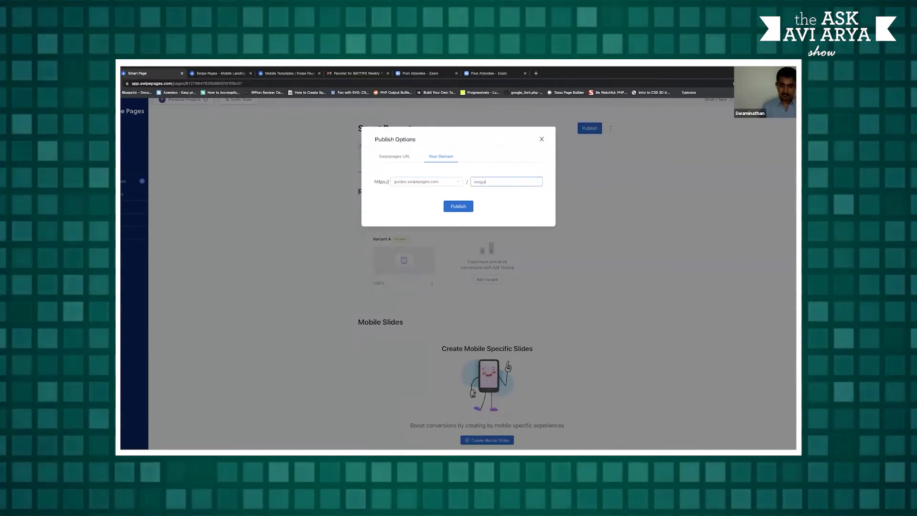
type("s")
left_click(459, 207)
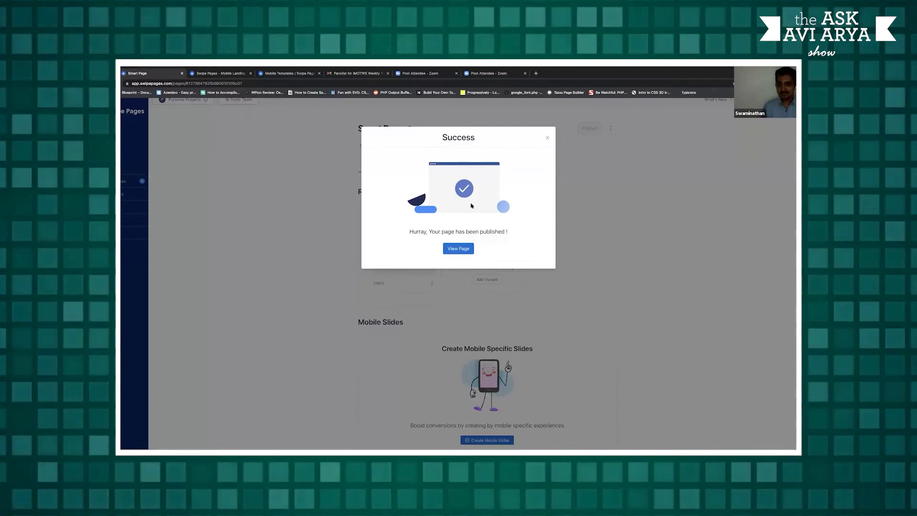
Check the live Sales Close page at guides.swipepages.com/moguls, then return to the Smart Page tab
left_click(466, 251)
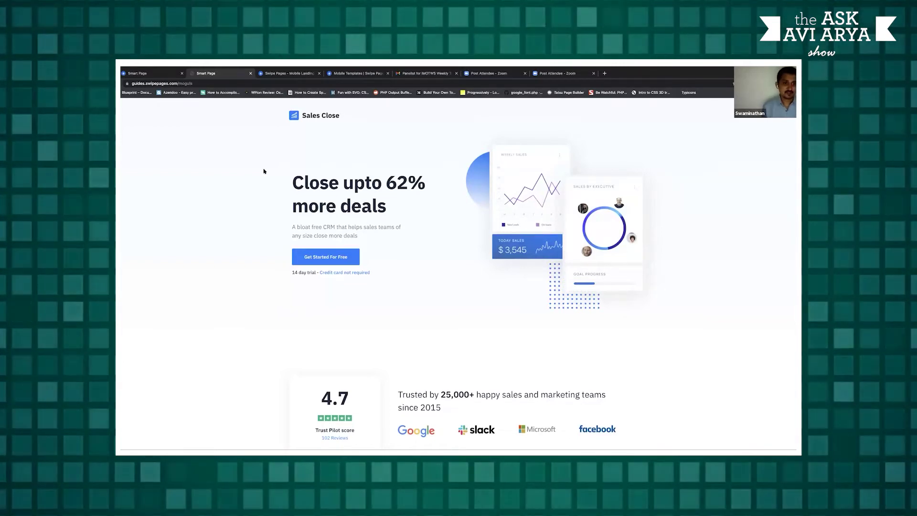
scroll(263, 172, "down", 15)
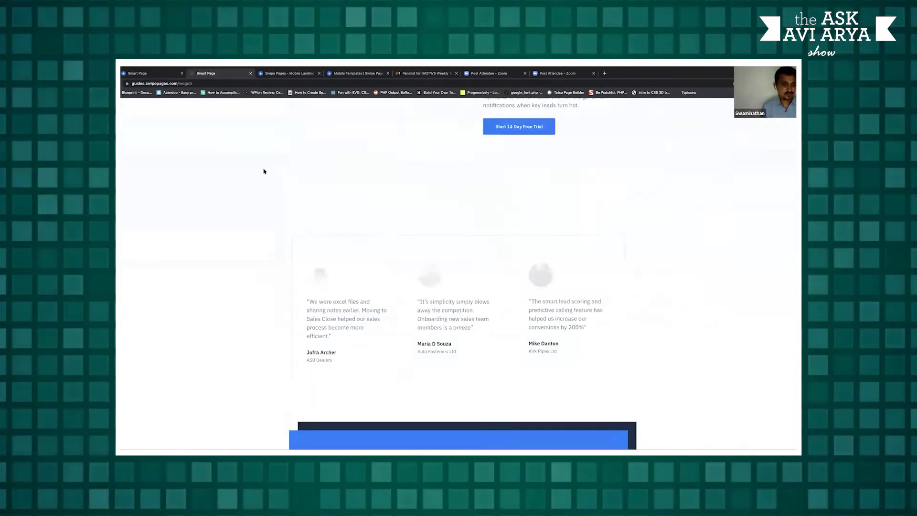
scroll(232, 116, "up", 15)
key("ctrl+shift+Tab")
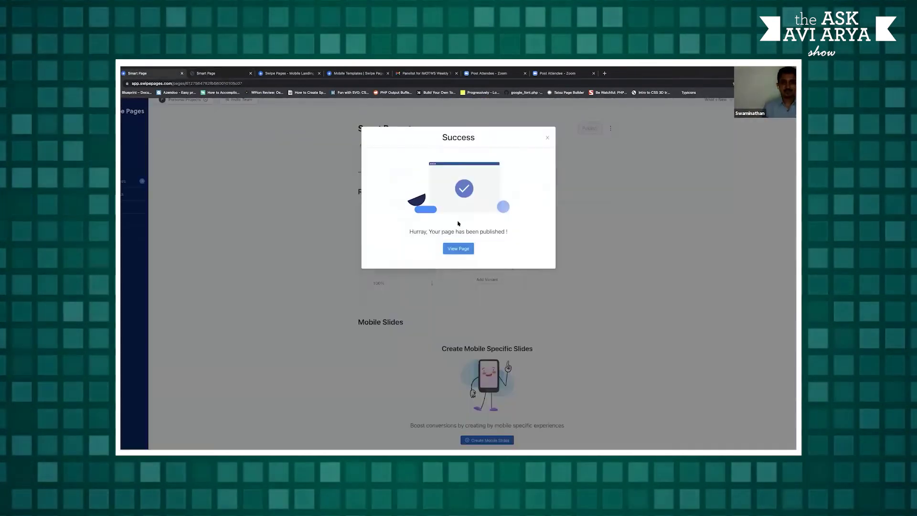
Dismiss the page-published Success message
left_click(548, 138)
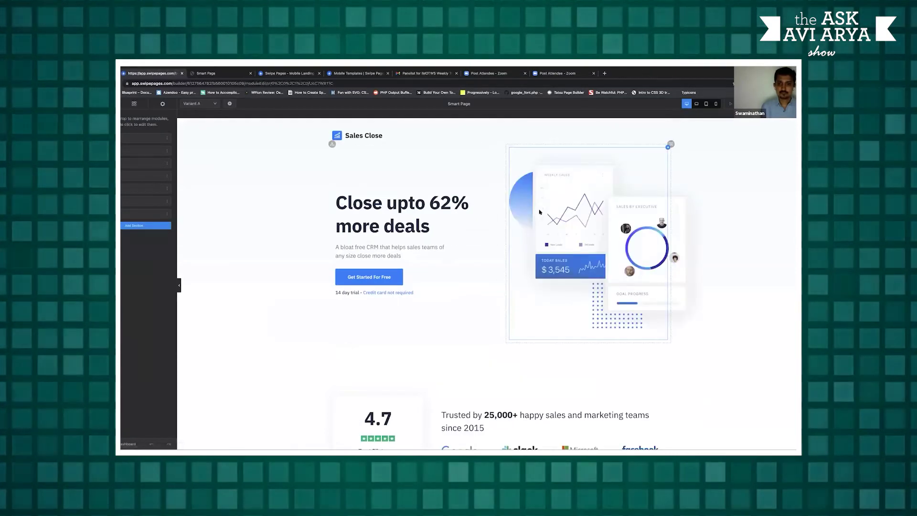
Delete the hero's dashboard image and place a Form module in the empty right column
left_click(568, 181)
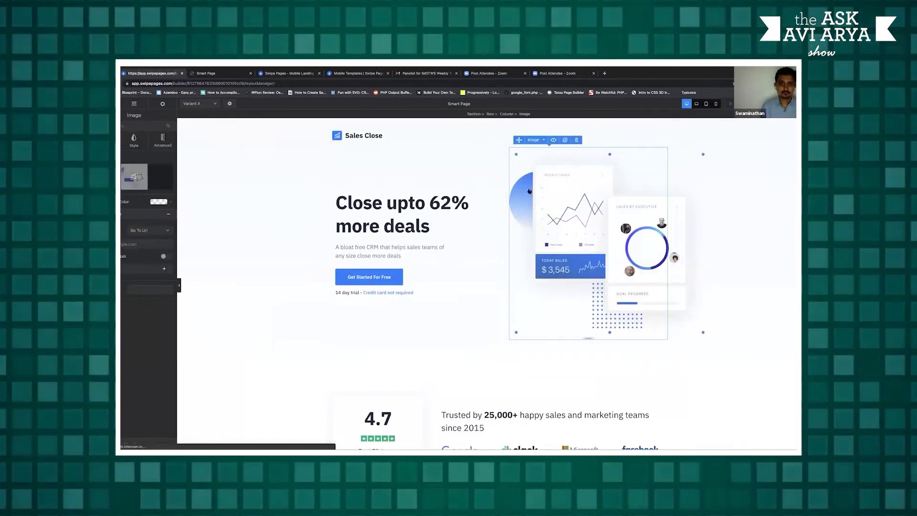
key("Delete")
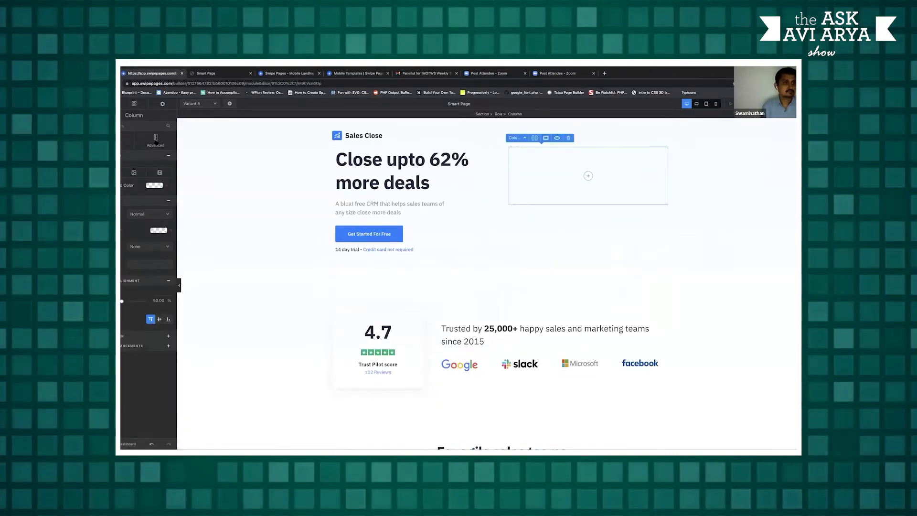
left_click(135, 104)
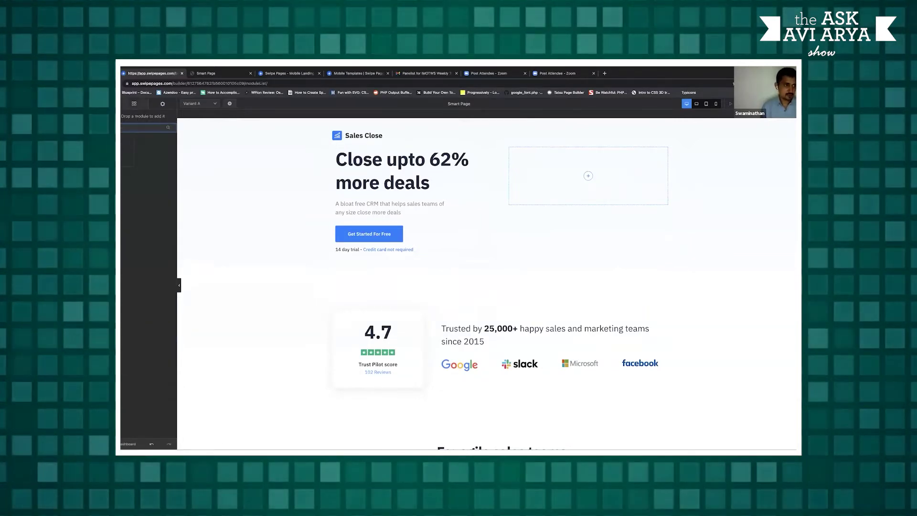
left_click_drag(148, 148, 414, 218)
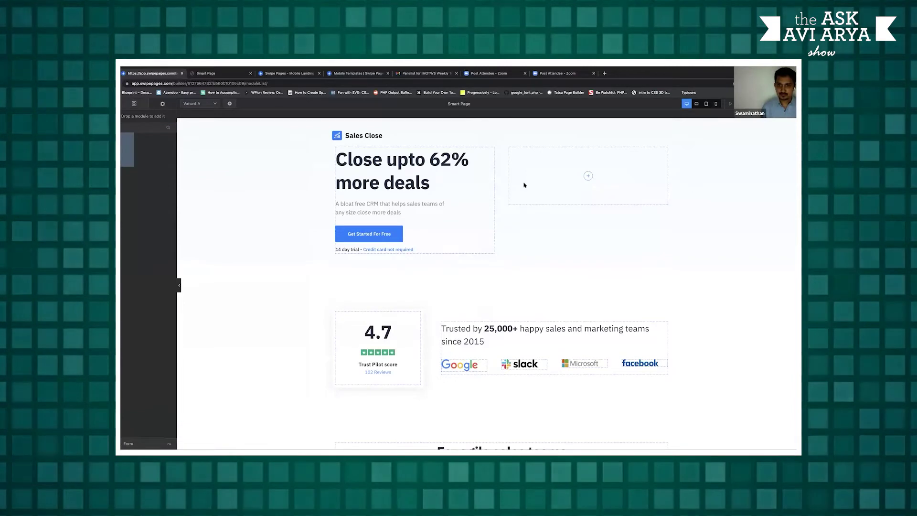
left_click_drag(524, 185, 521, 181)
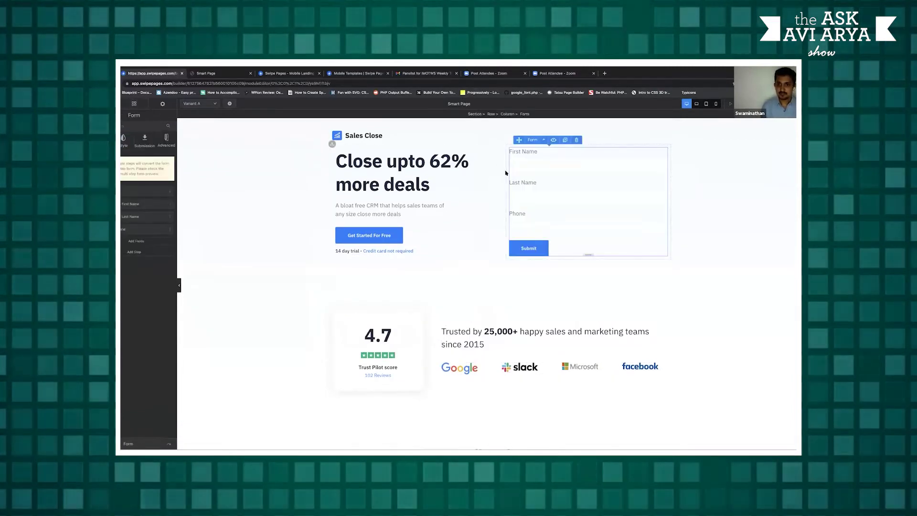
Raise the hero's top padding to 170px and replace Last Name with an Email field above Phone
left_click(313, 190)
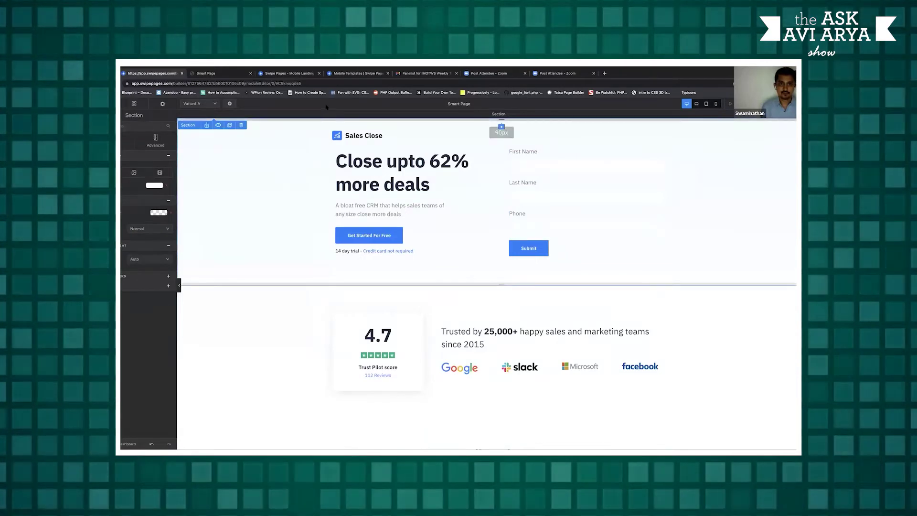
left_click_drag(324, 120, 438, 190)
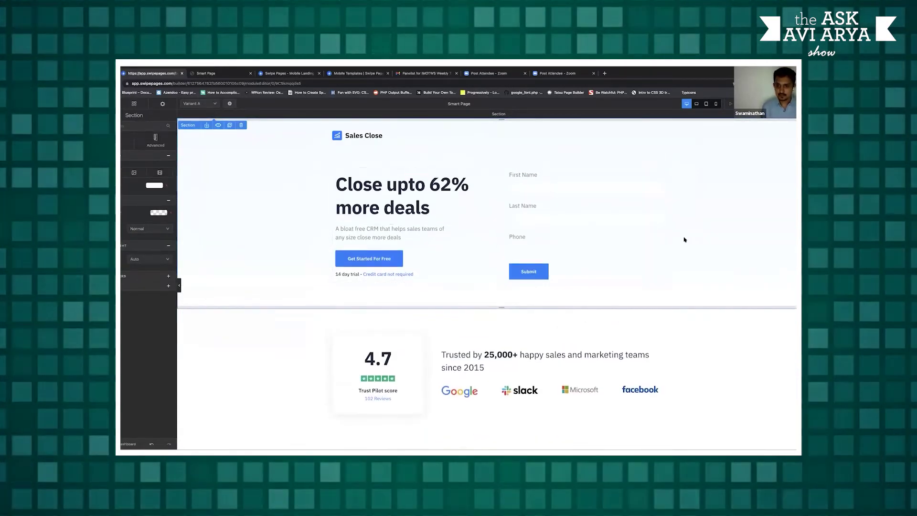
left_click(539, 218)
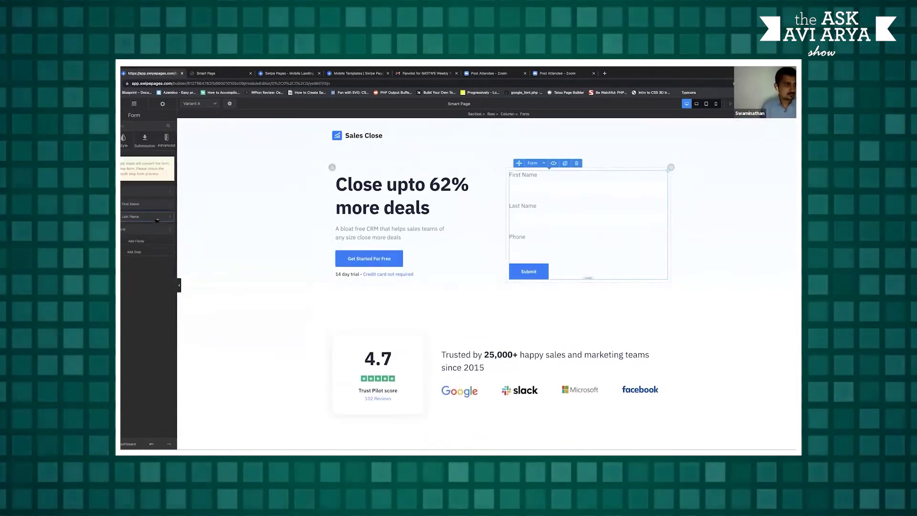
left_click(170, 217)
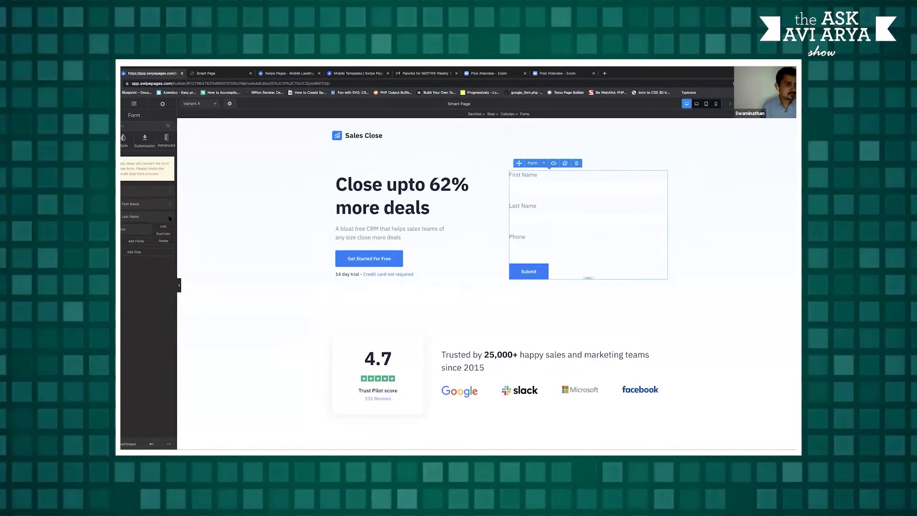
left_click(163, 240)
left_click(135, 198)
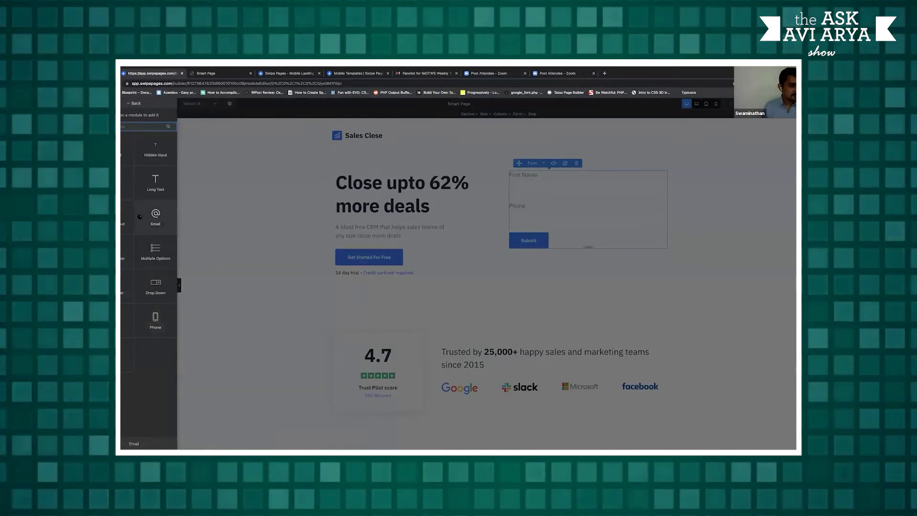
left_click(308, 250)
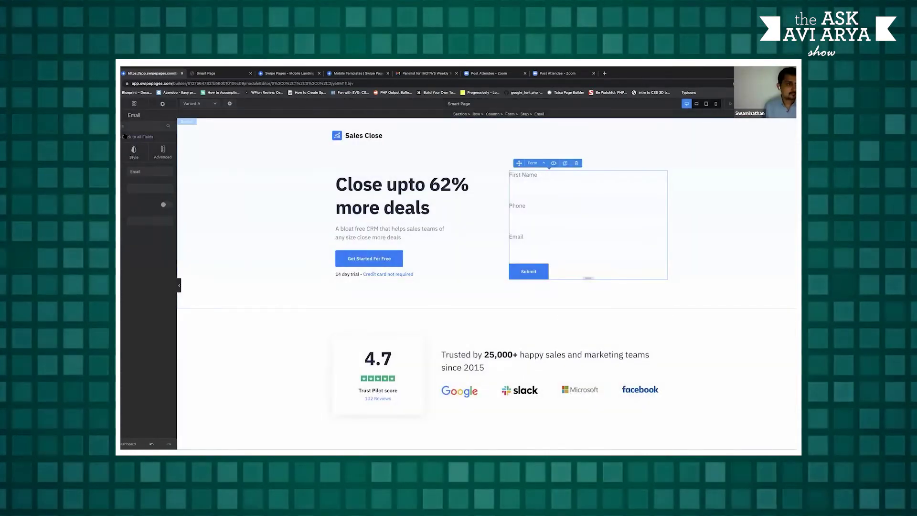
left_click_drag(137, 199, 177, 189)
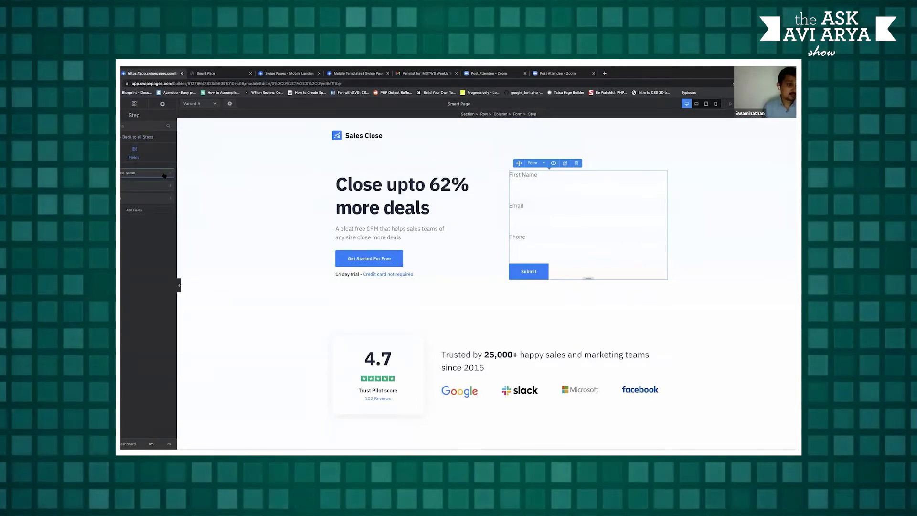
Make the First Name, Email and Phone form fields required
left_click(164, 174)
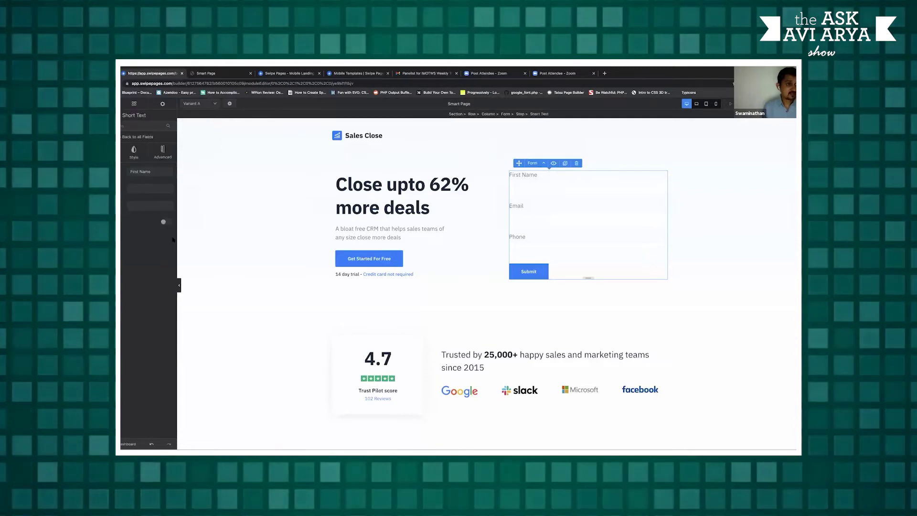
left_click(137, 137)
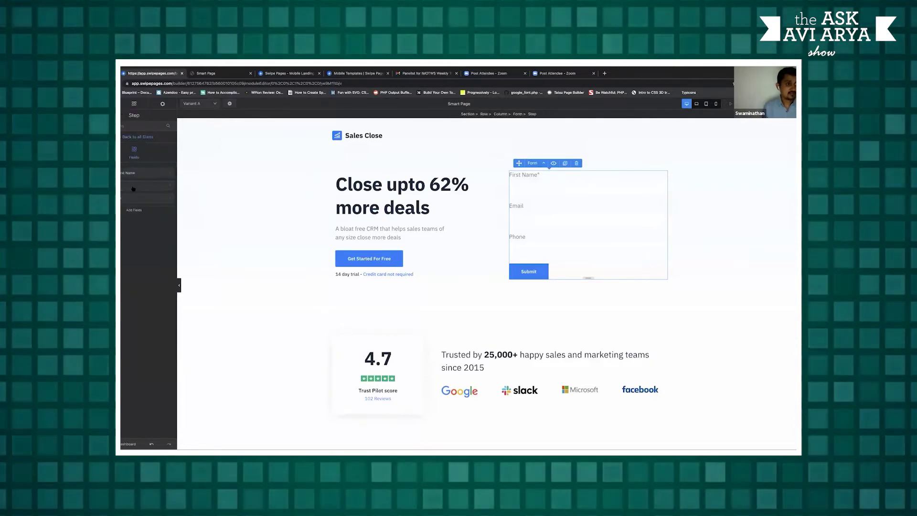
left_click(173, 207)
left_click(164, 204)
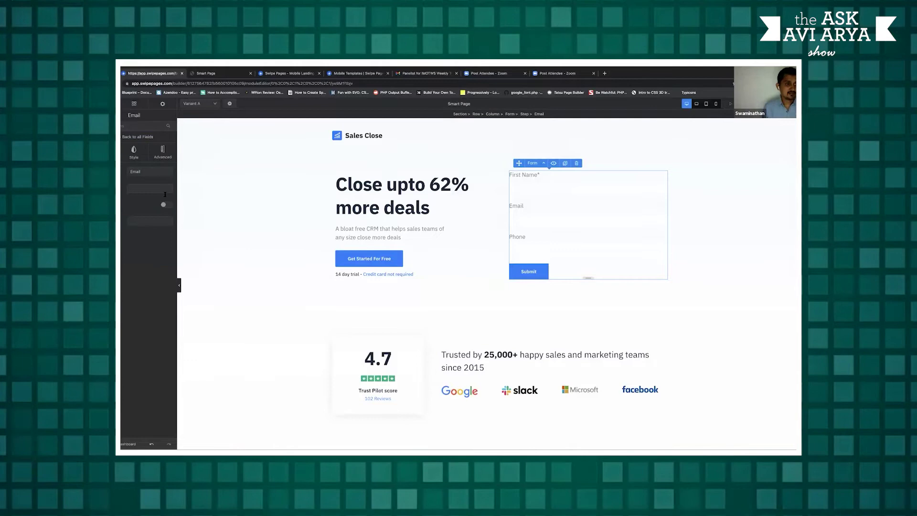
left_click(137, 137)
left_click(145, 200)
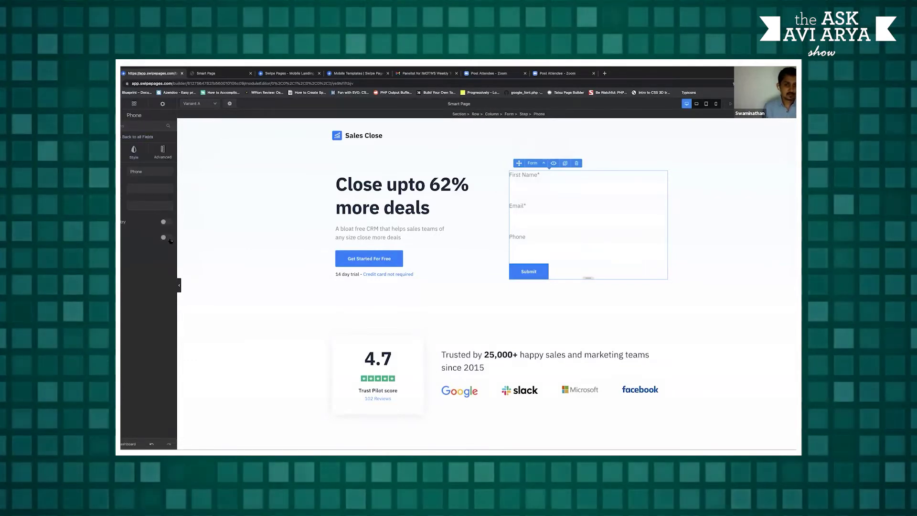
left_click(164, 238)
left_click(714, 242)
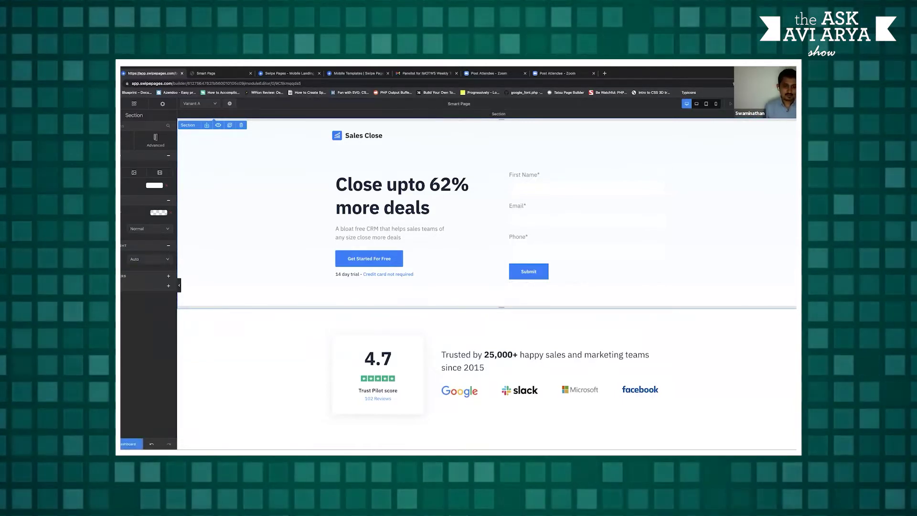
Submit a test lead with a first name, email and phone on the live moguls page
left_click(131, 444)
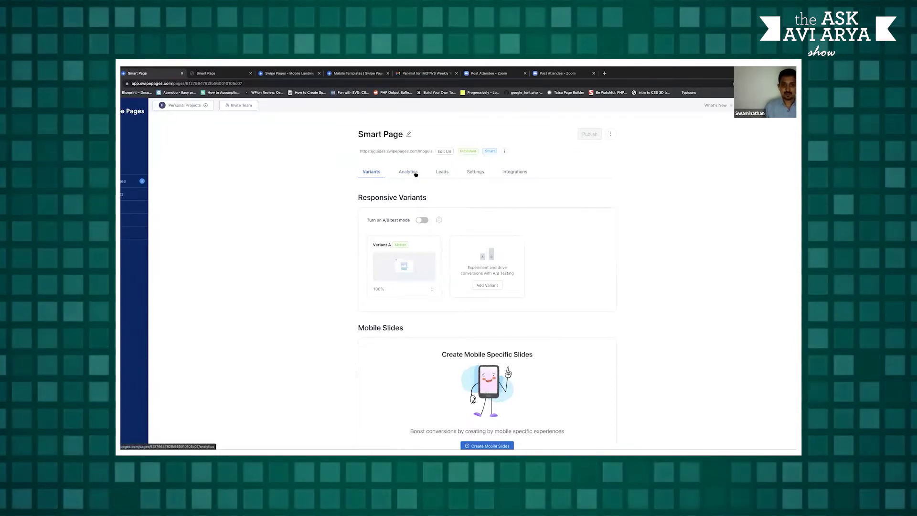
left_click(396, 152)
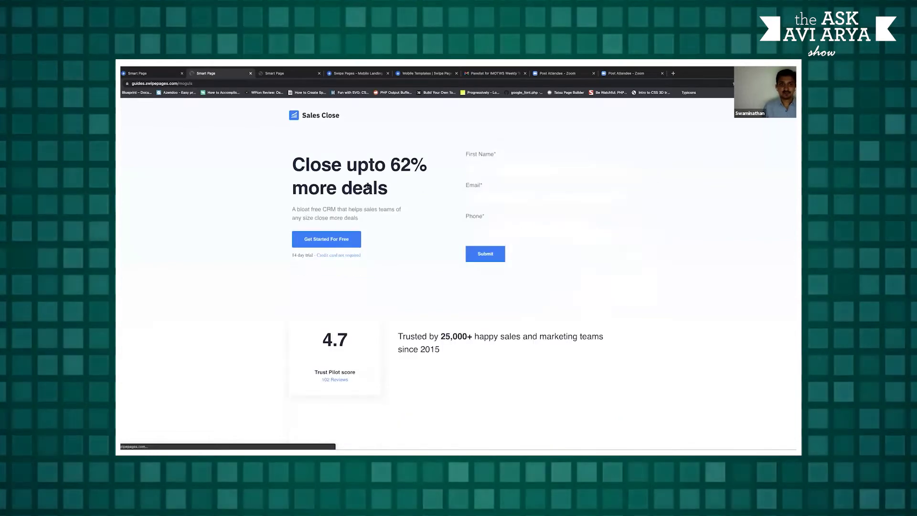
left_click(495, 171)
type("Swa")
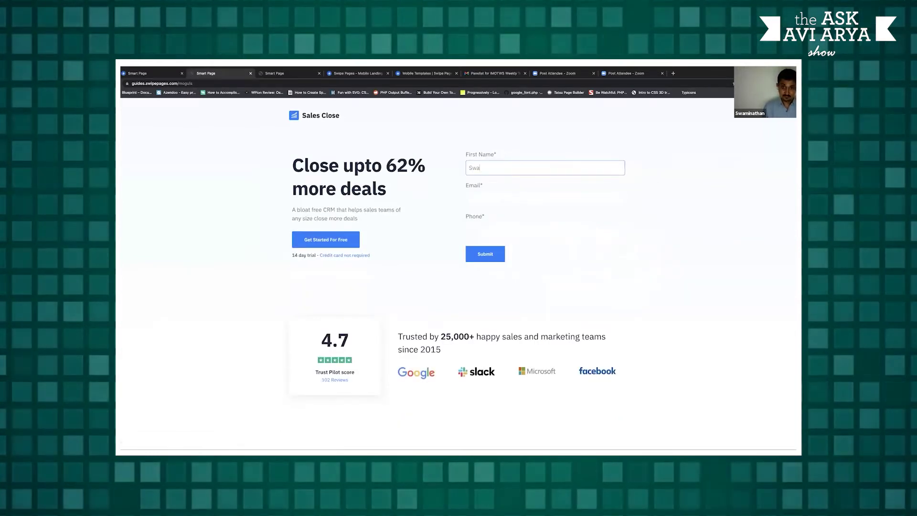
type("mi")
left_click(545, 198)
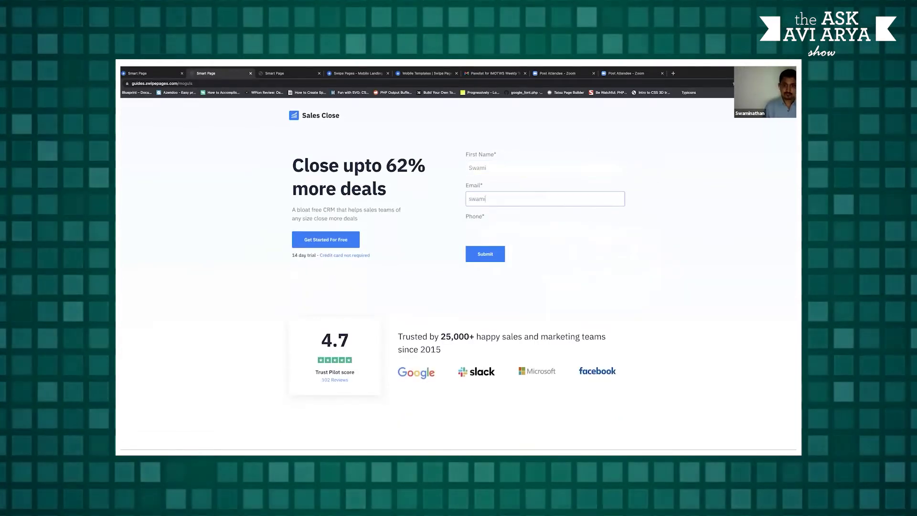
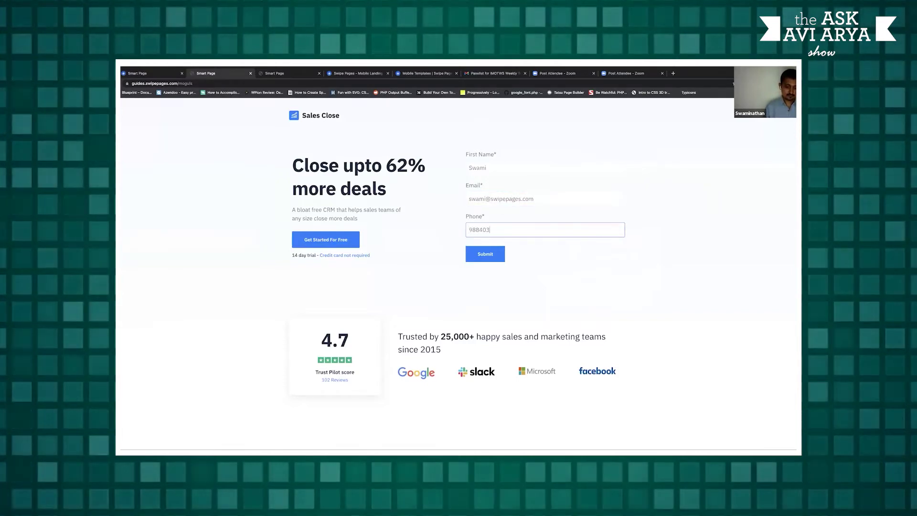
key("Return")
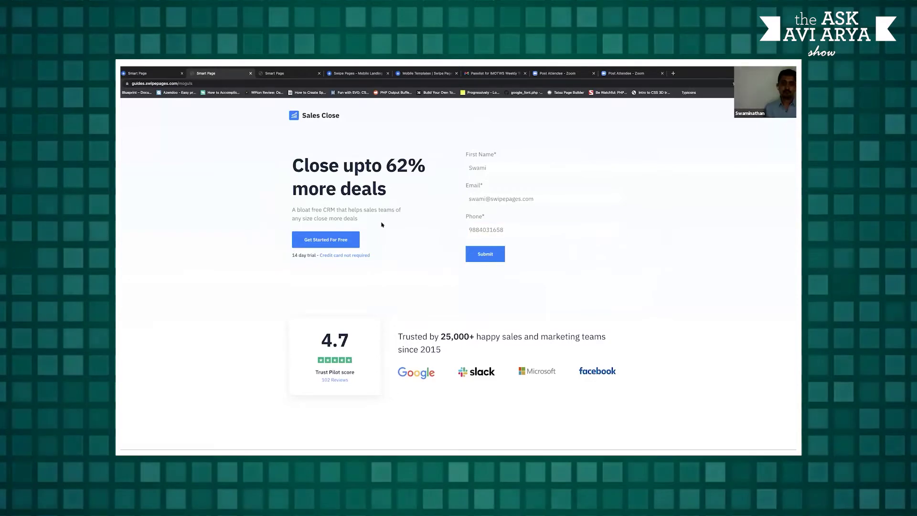
left_click(150, 73)
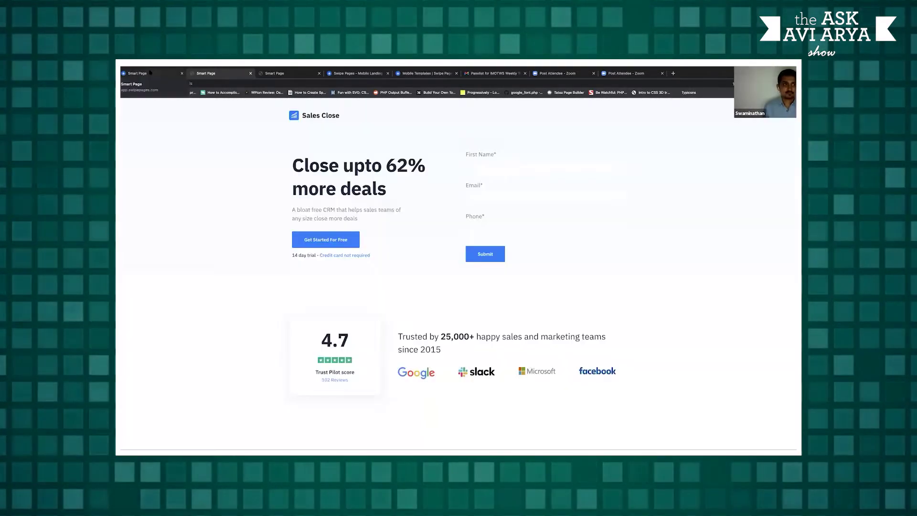
Check the test entry under Leads, then view analytics: 3 visits, 1 conversion, 100% rate
left_click(442, 171)
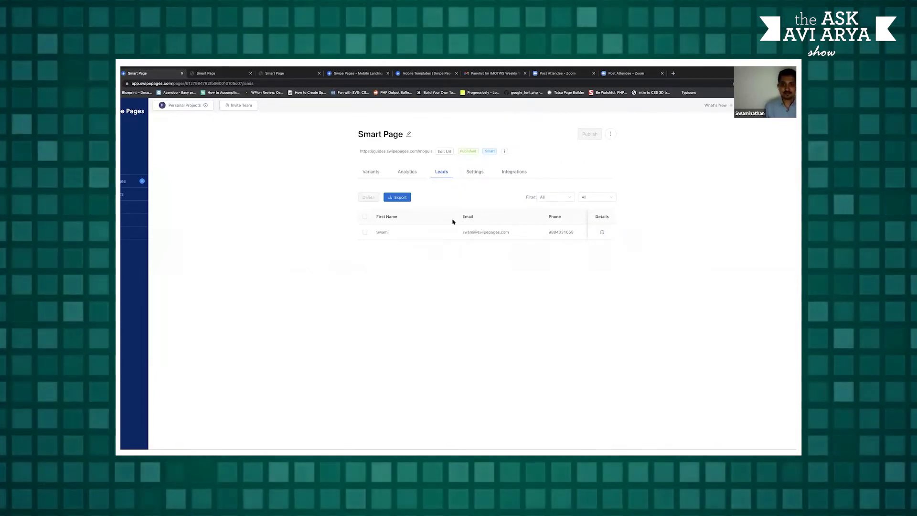
left_click(414, 172)
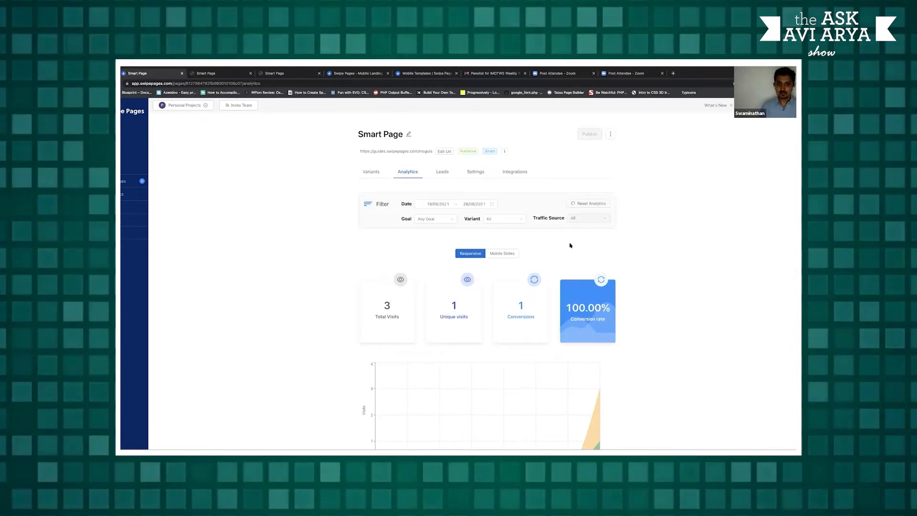
Leave the goal filter on Any Goal and show Smart Page's Leads tab with the single test lead
left_click(446, 220)
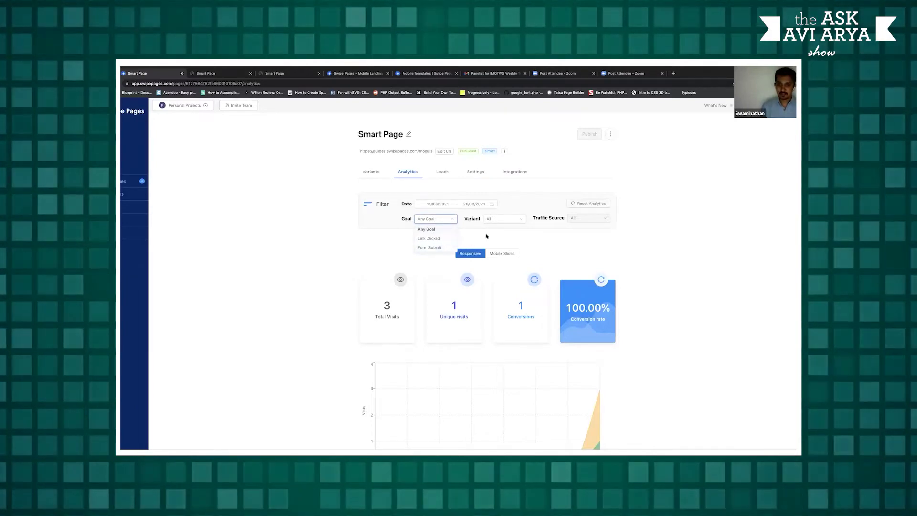
left_click(474, 232)
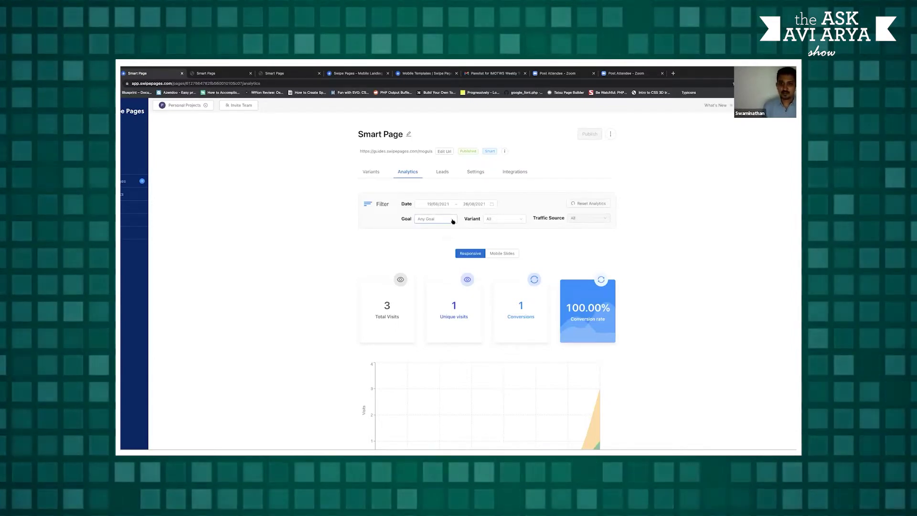
left_click(502, 241)
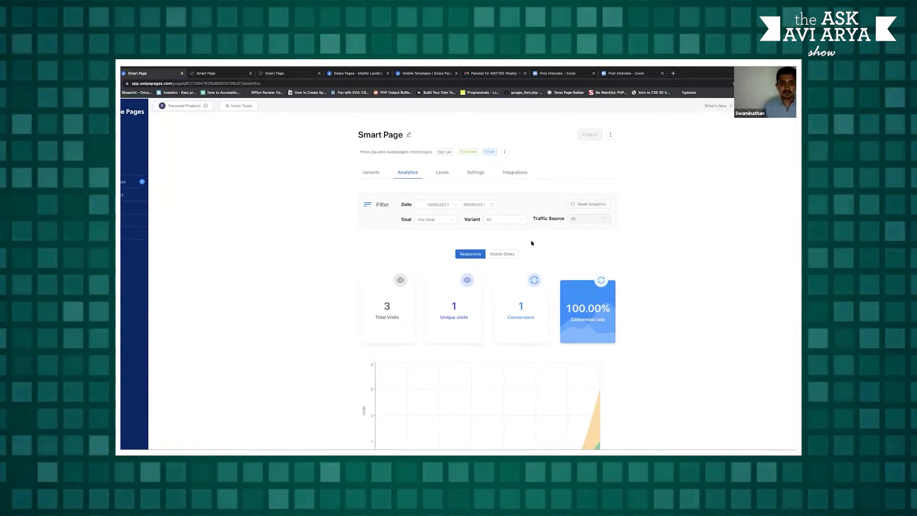
left_click(442, 172)
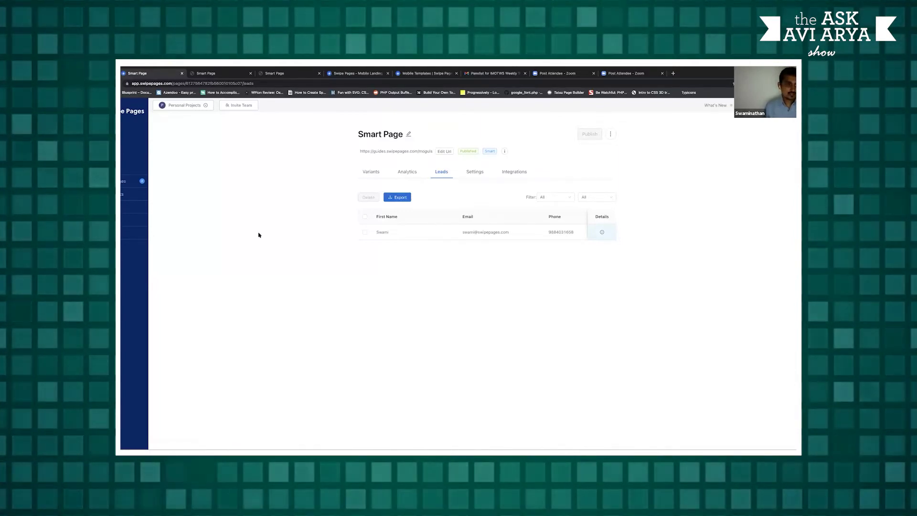
Go to the account-wide Integrations page and look through the connected apps
left_click(126, 220)
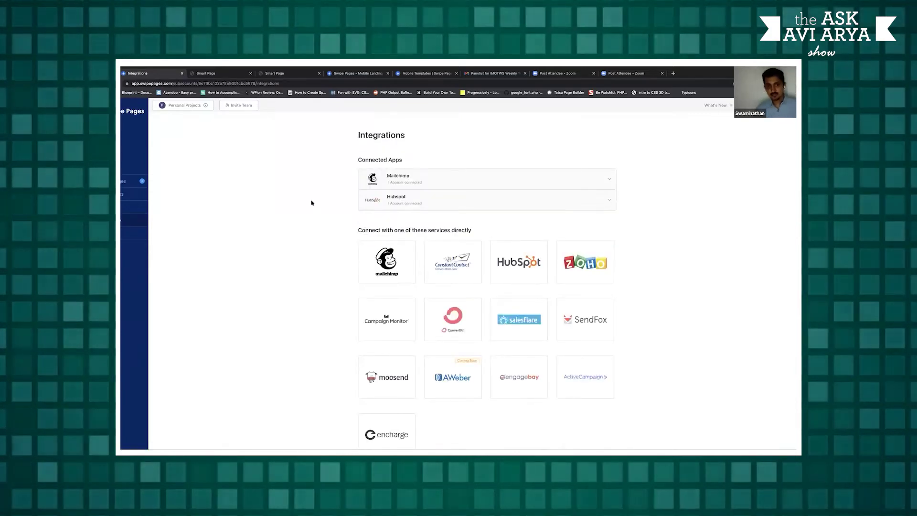
scroll(313, 205, "down", 2)
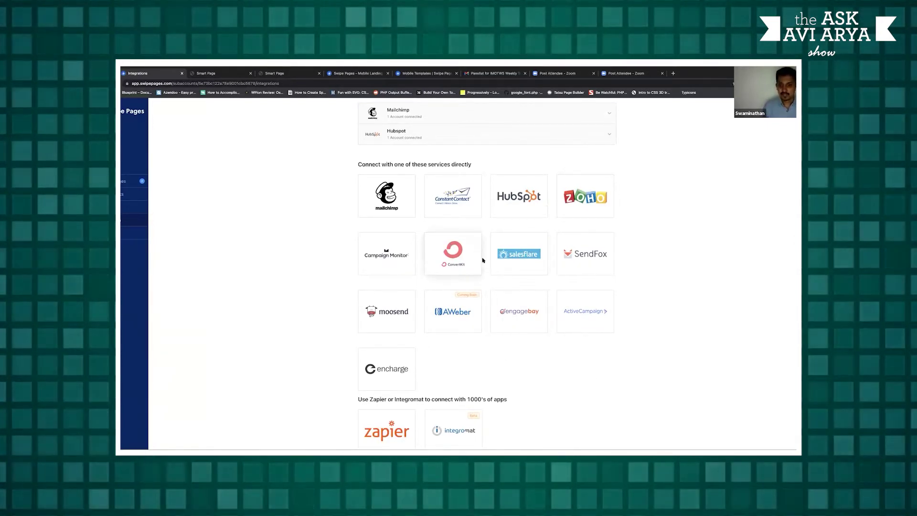
scroll(641, 281, "down", 1)
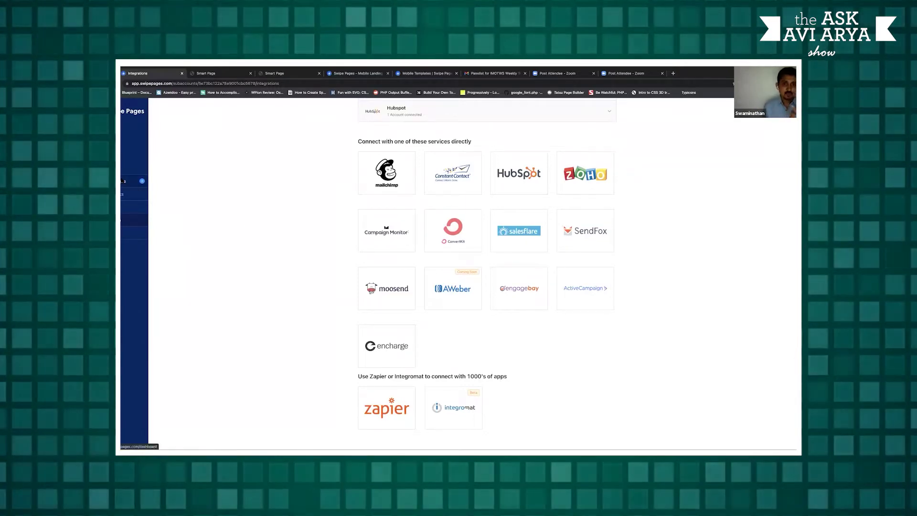
scroll(441, 165, "up", 2)
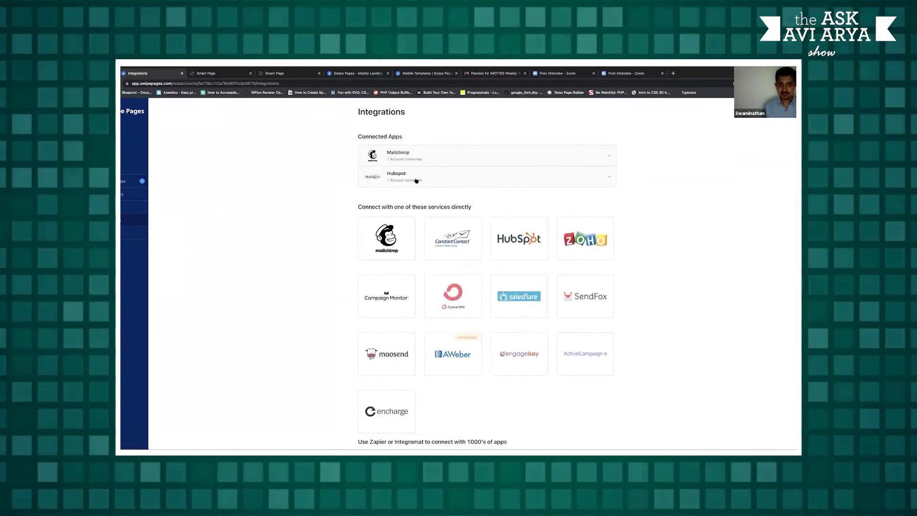
Expand HubSpot to check its connected account, then dismiss the Connect To Hubspot prompt
left_click(416, 181)
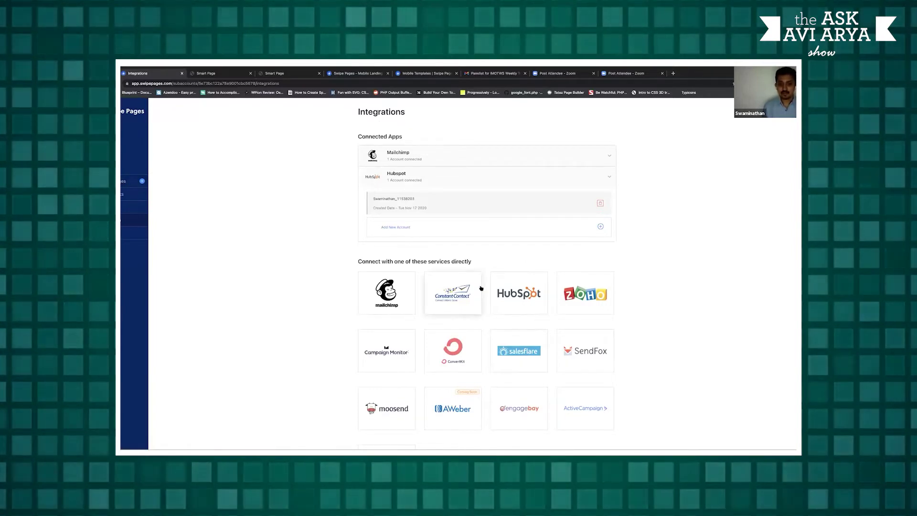
left_click(521, 295)
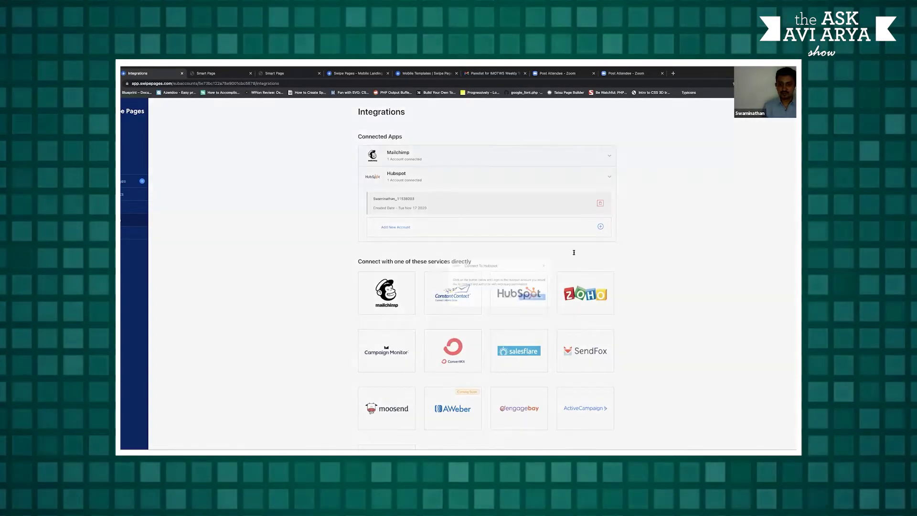
left_click(562, 243)
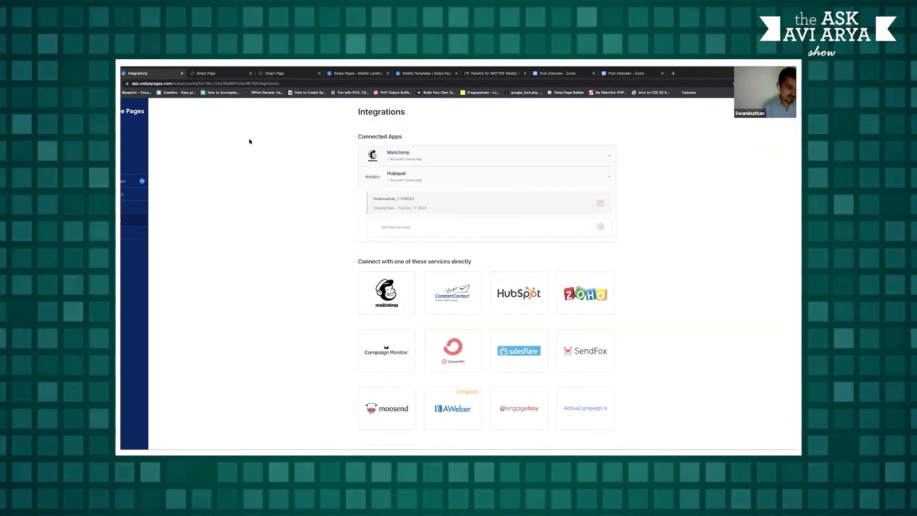
Go back to Pages, open Smart Page, and show its Integrations tab
left_click(133, 182)
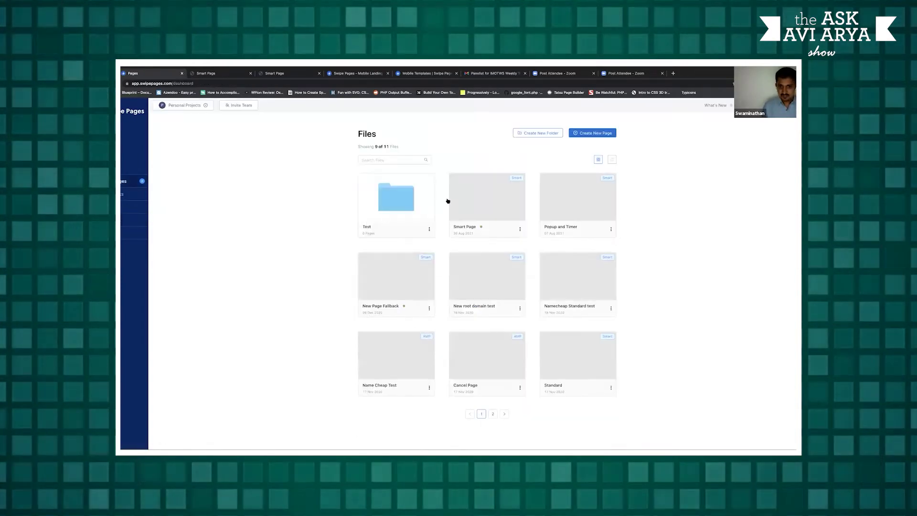
left_click(467, 201)
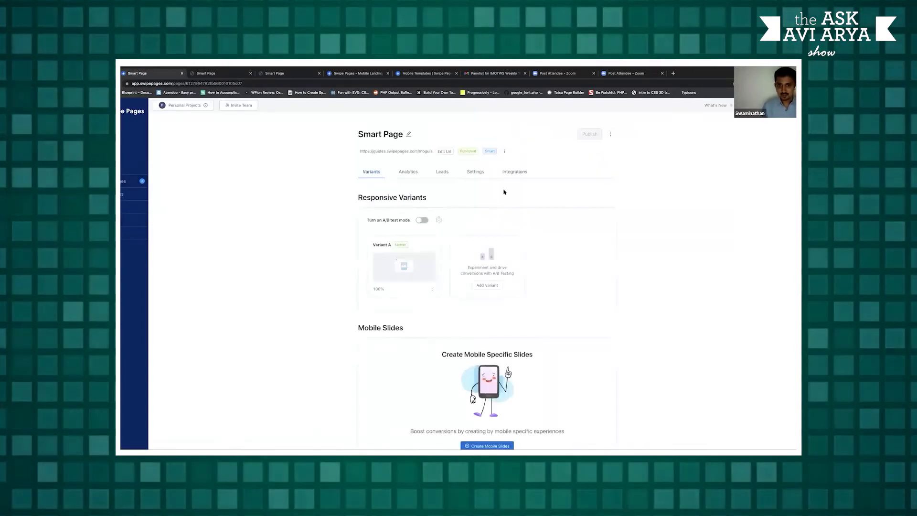
left_click(516, 172)
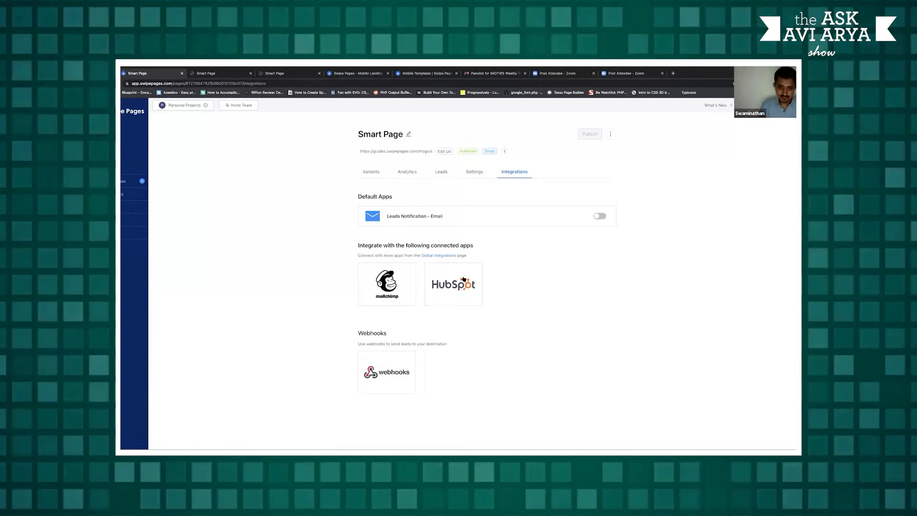
Link Smart Page to the connected HubSpot account, keeping the default list and First Name field mapping
left_click(463, 279)
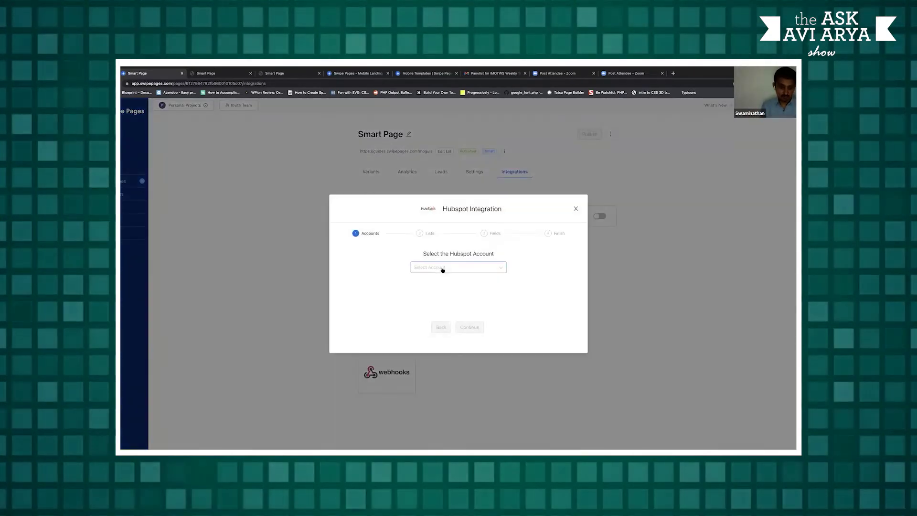
left_click(443, 269)
left_click(440, 279)
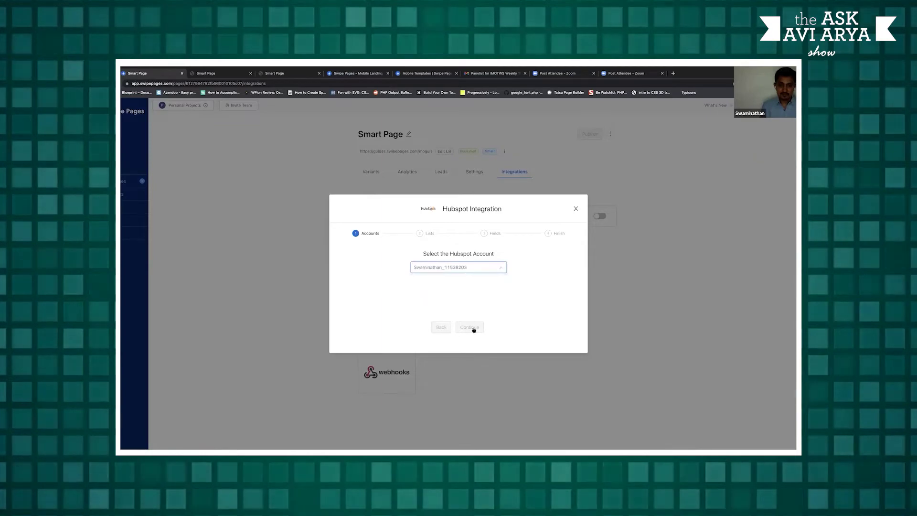
left_click(470, 328)
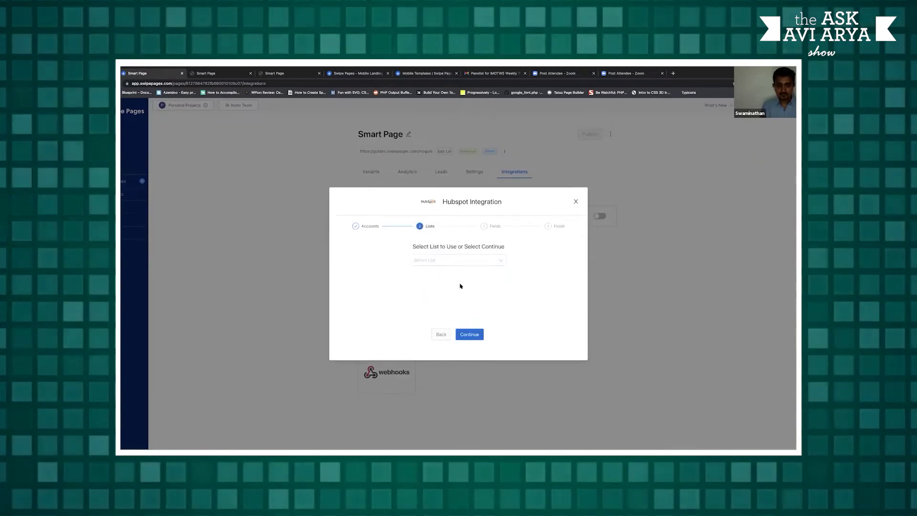
left_click(478, 260)
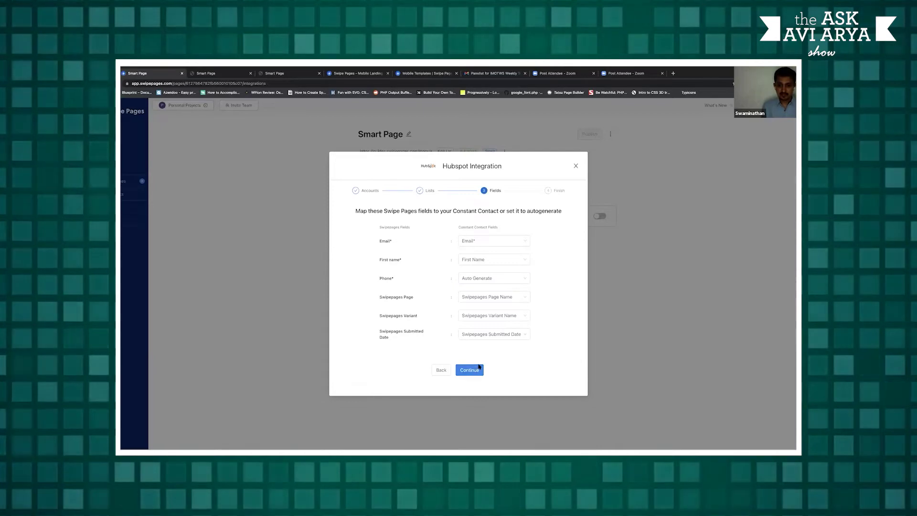
left_click(484, 266)
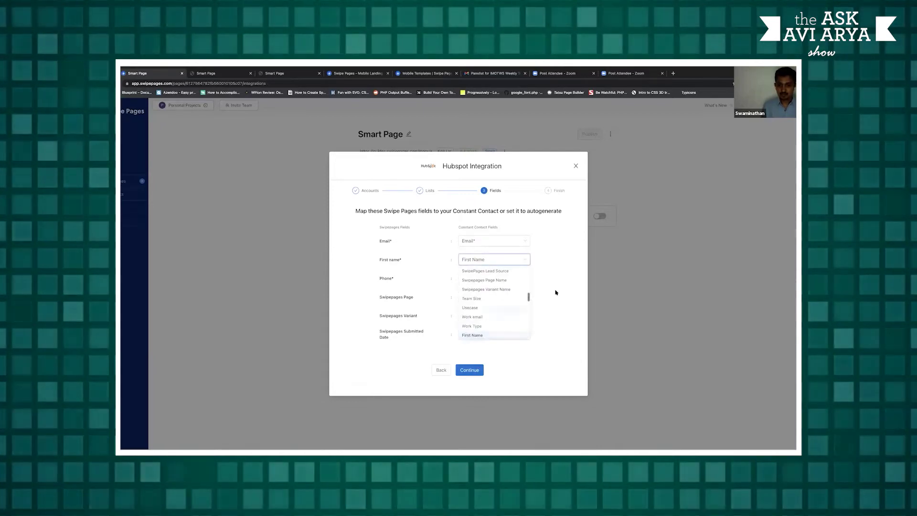
left_click(510, 246)
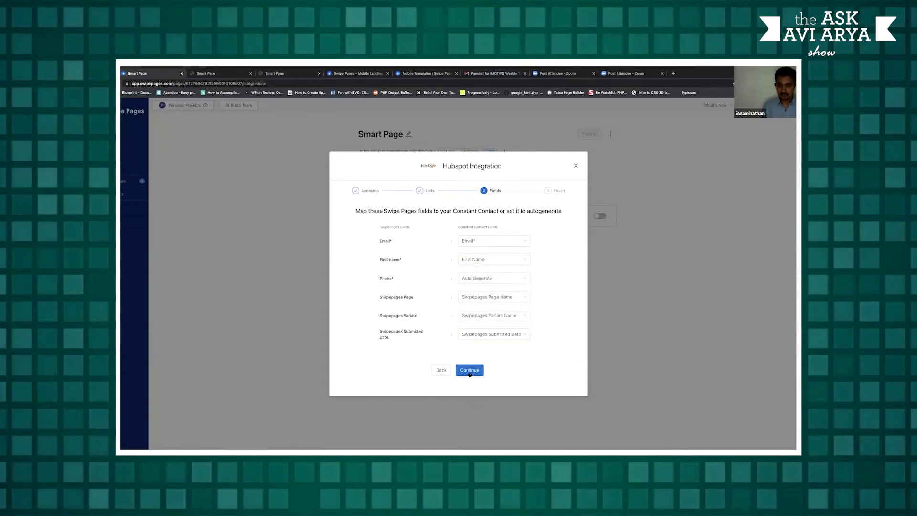
left_click(469, 373)
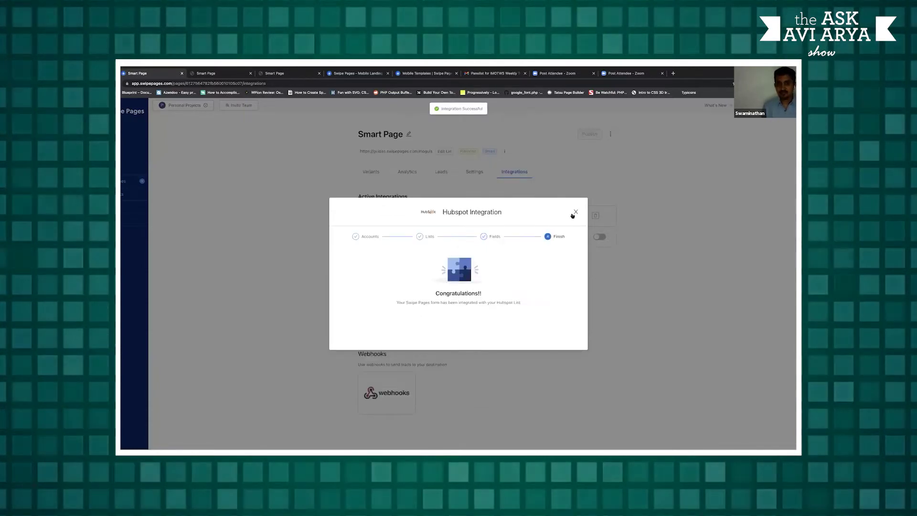
left_click(576, 212)
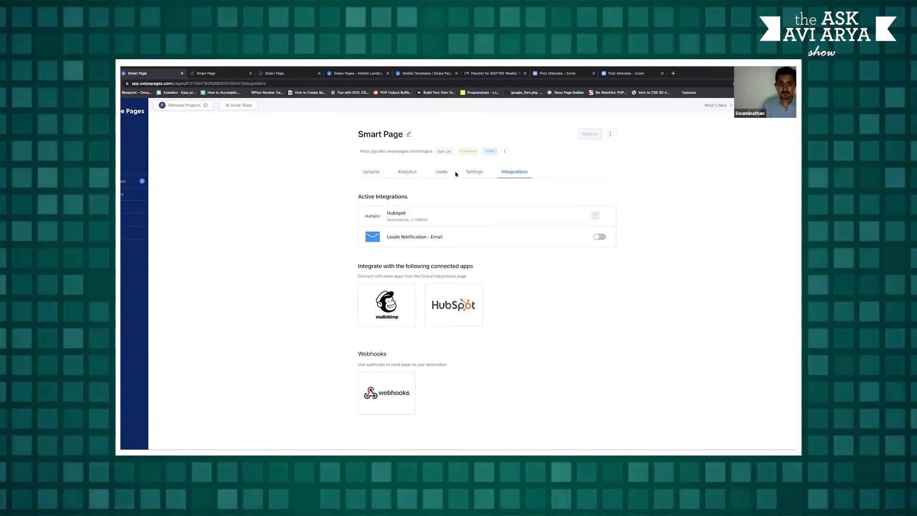
Review Smart Page's Tracking Codes settings, including the Google Analytics Id field, then return to Variants
left_click(472, 174)
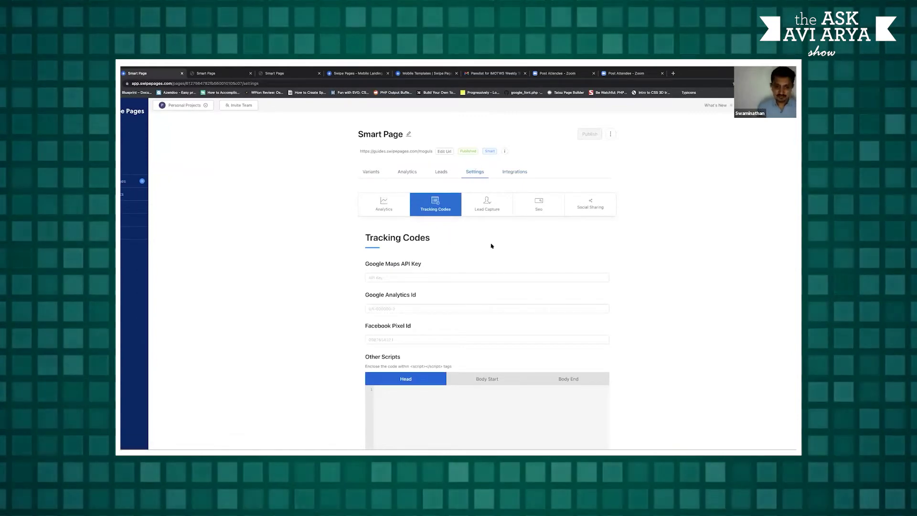
scroll(491, 246, "down", 2)
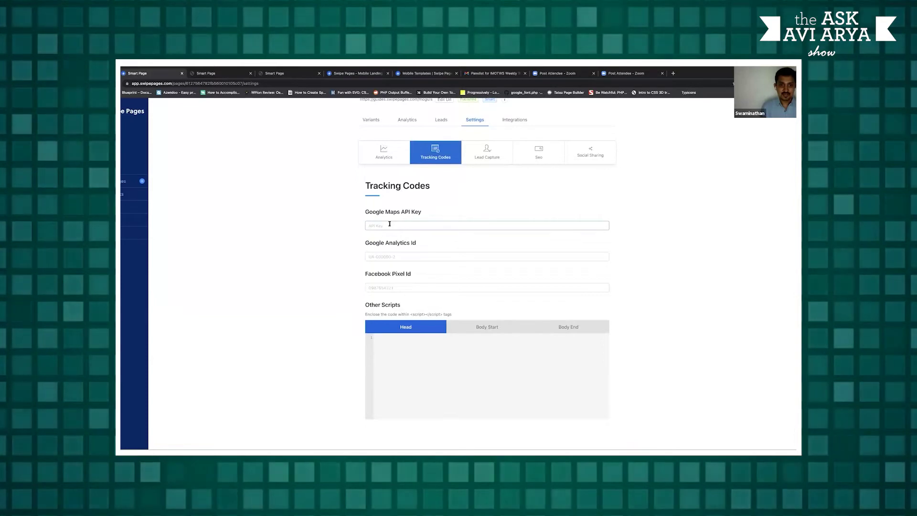
left_click(392, 257)
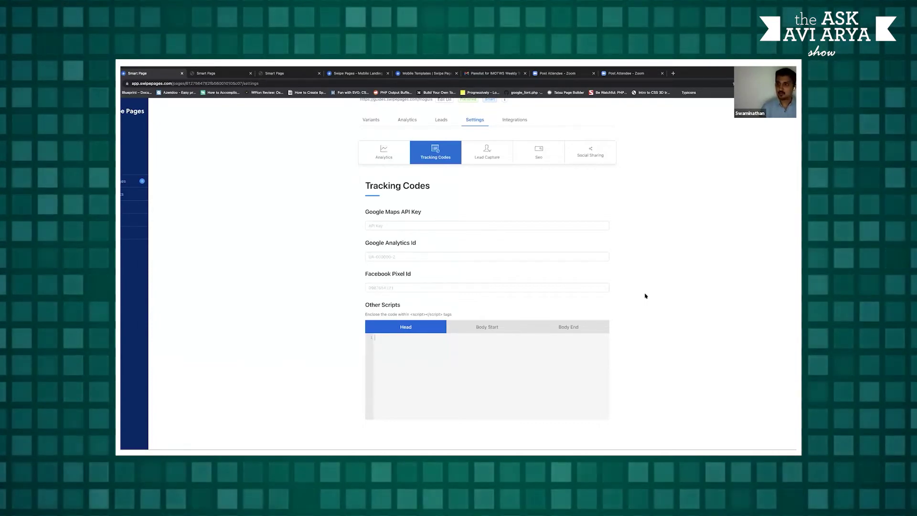
scroll(652, 280, "up", 2)
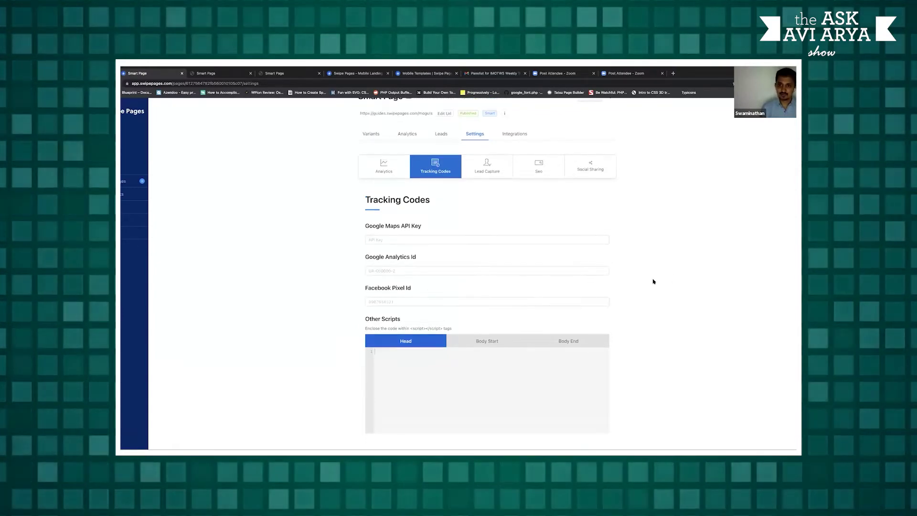
scroll(633, 270, "up", 1)
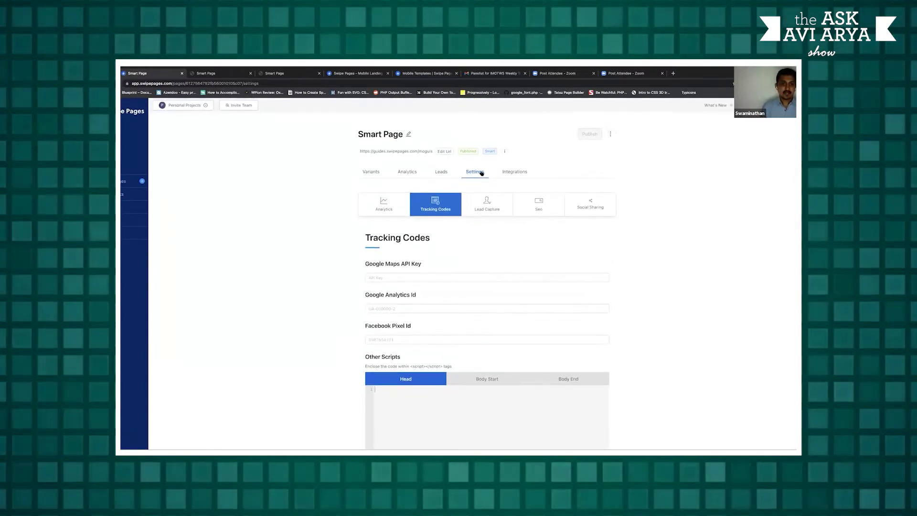
left_click(377, 173)
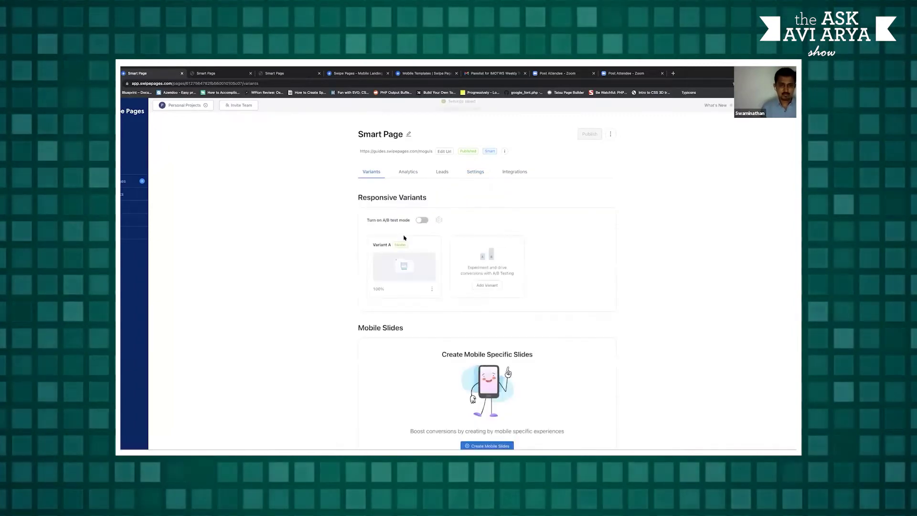
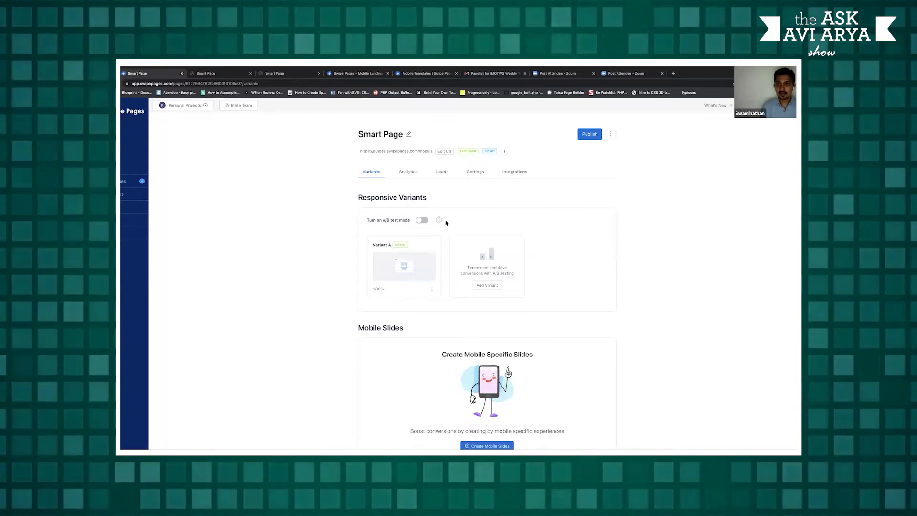
Add Variant B as a clone of Variant A and open it in the page builder
left_click(422, 219)
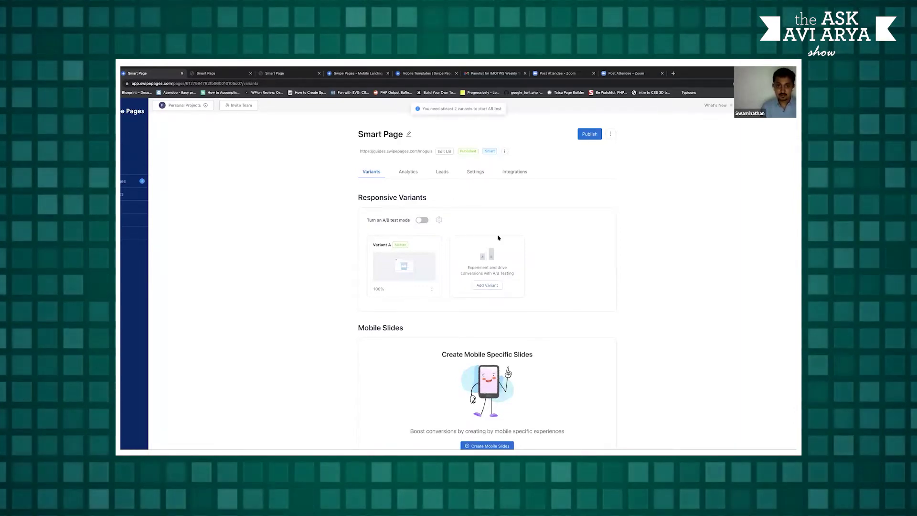
left_click(489, 286)
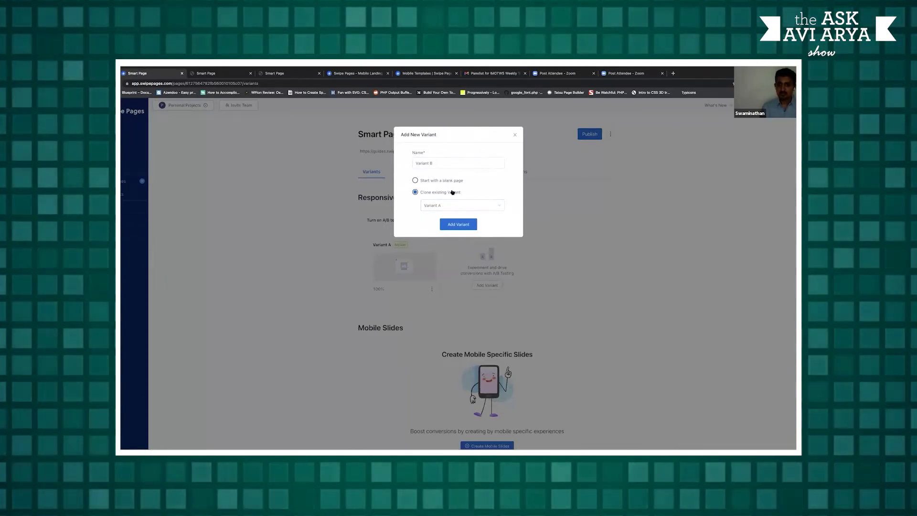
left_click(462, 225)
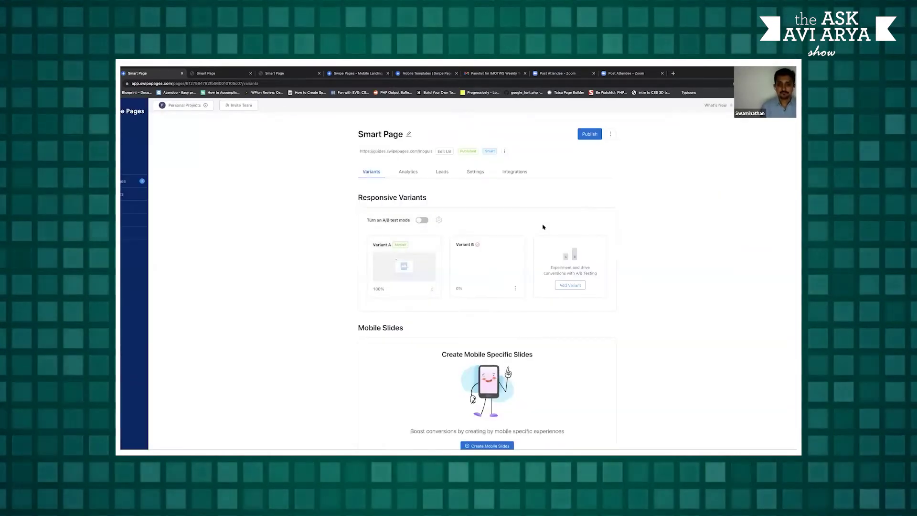
left_click(474, 245)
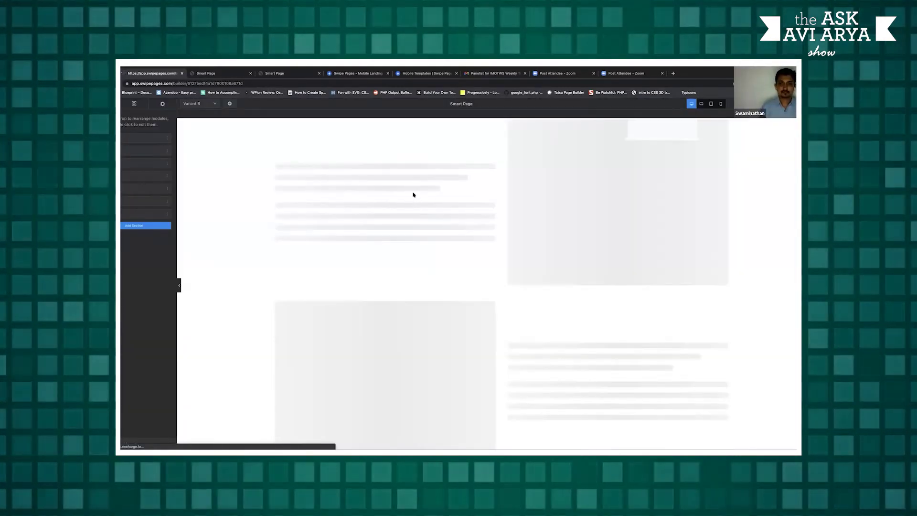
Make the hero section background blue with white heading and subtitle text
left_click(263, 189)
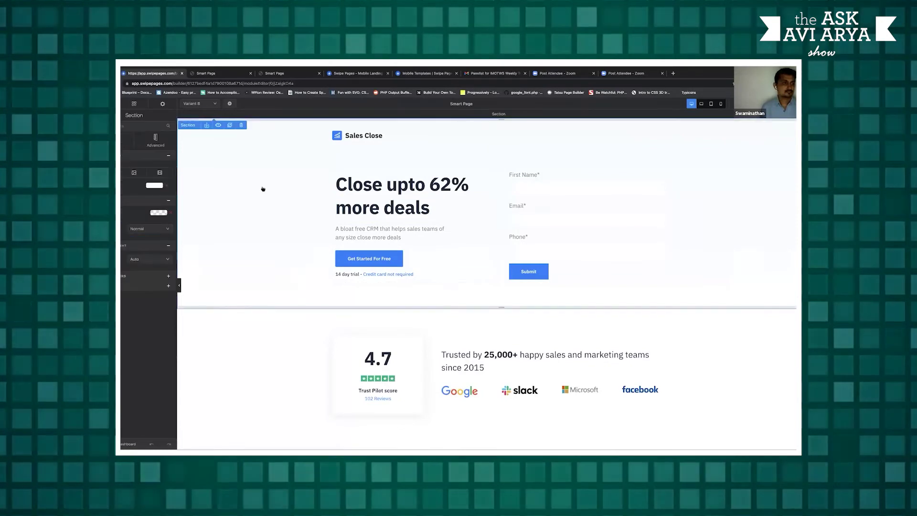
left_click(159, 212)
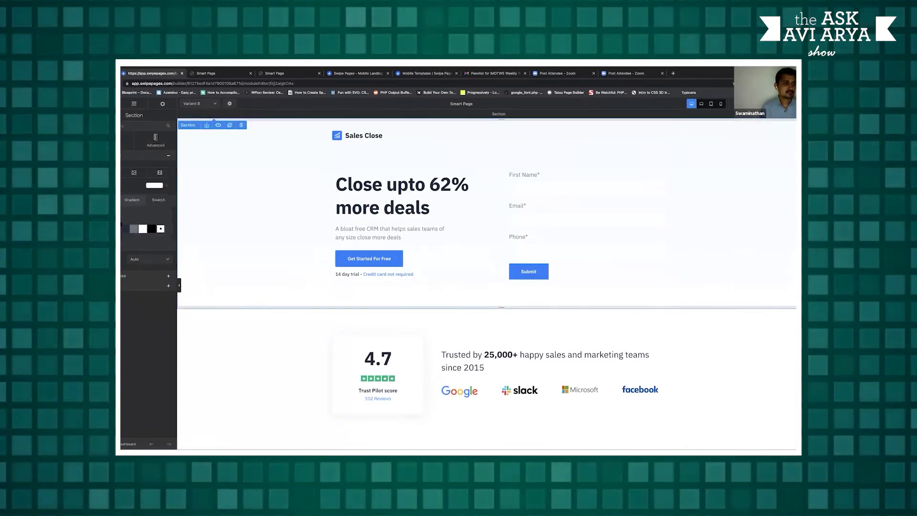
left_click(161, 228)
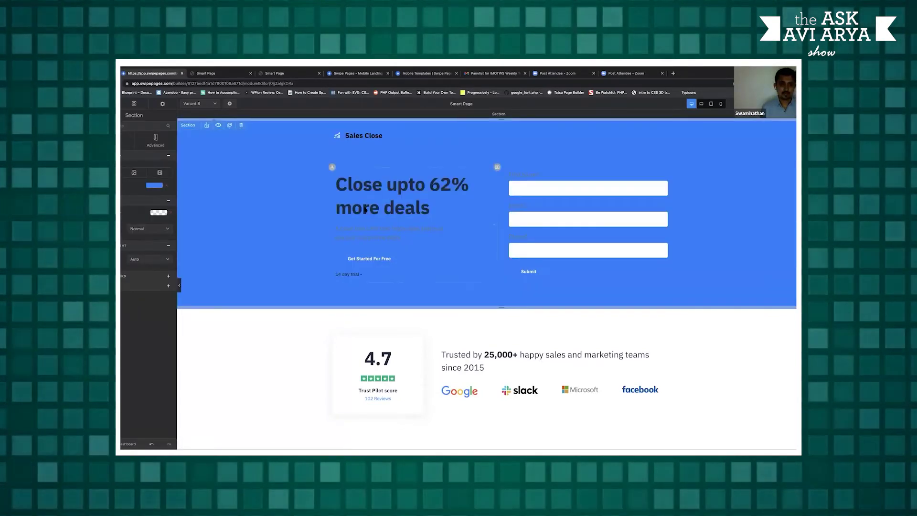
left_click(364, 209)
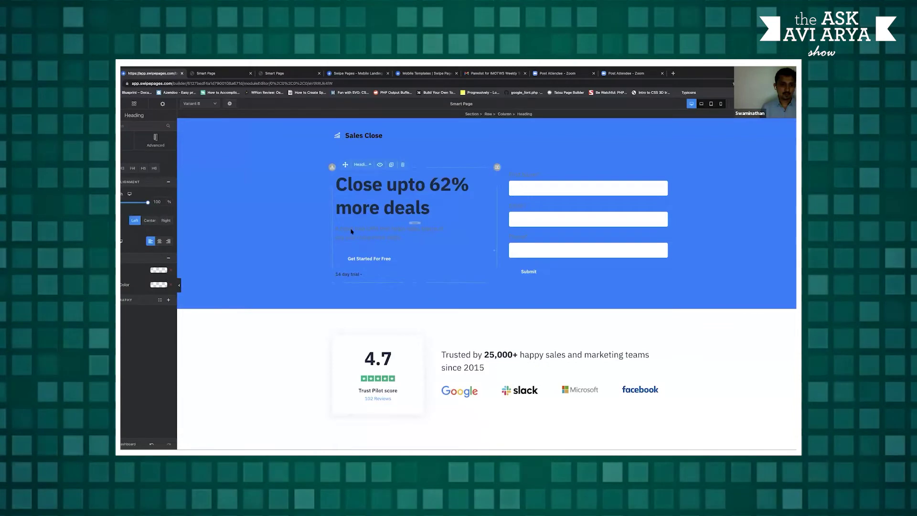
left_click(159, 270)
left_click(123, 302)
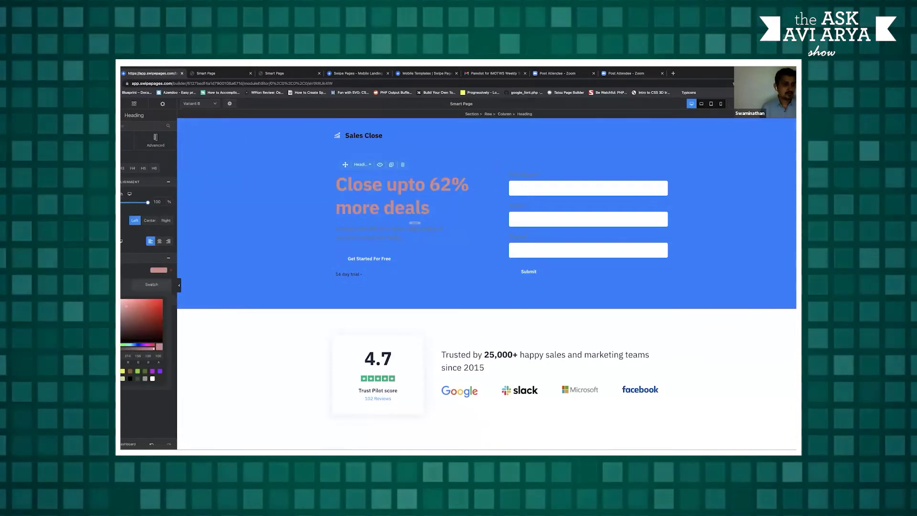
left_click(365, 239)
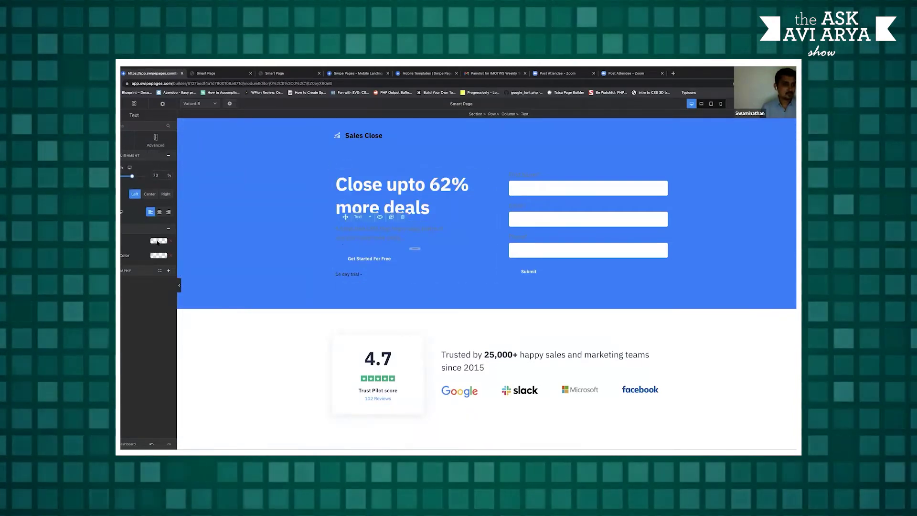
left_click(158, 241)
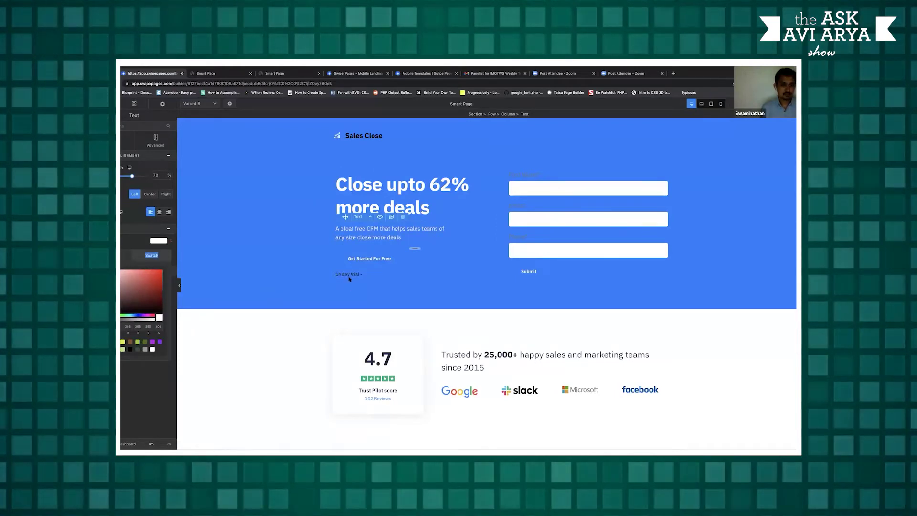
Give the 'Get Started For Free' button a white background
left_click(369, 258)
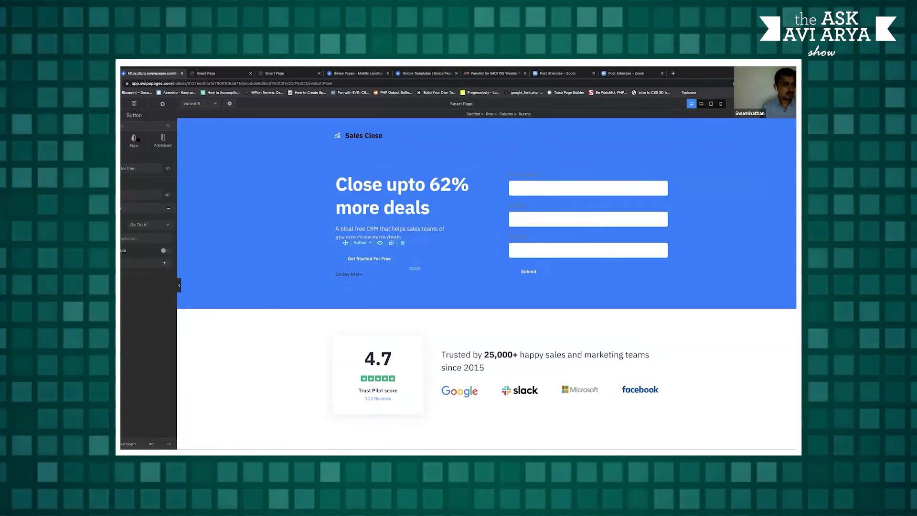
left_click(135, 139)
left_click(152, 294)
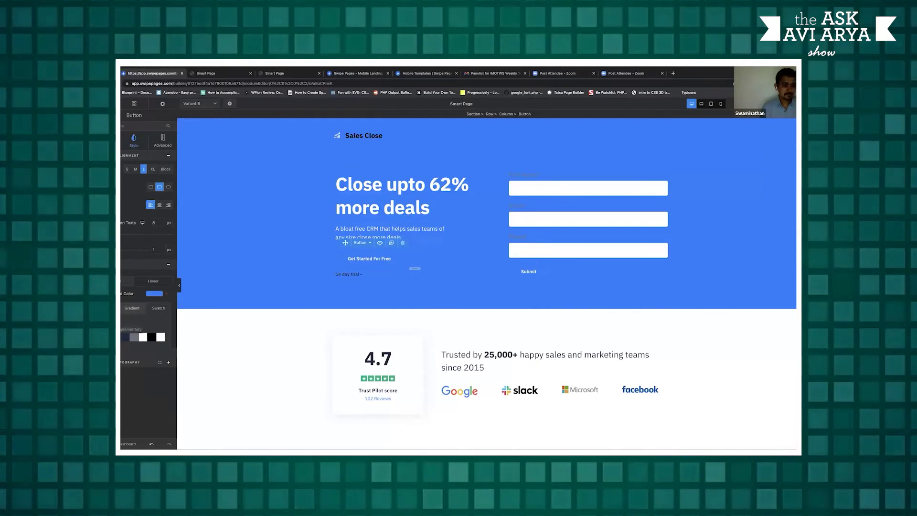
left_click(123, 337)
left_click(133, 302)
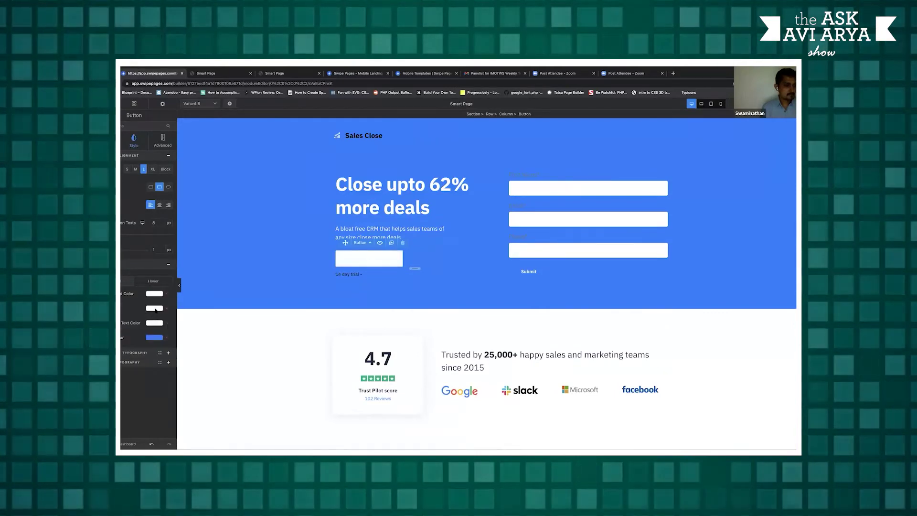
left_click(155, 308)
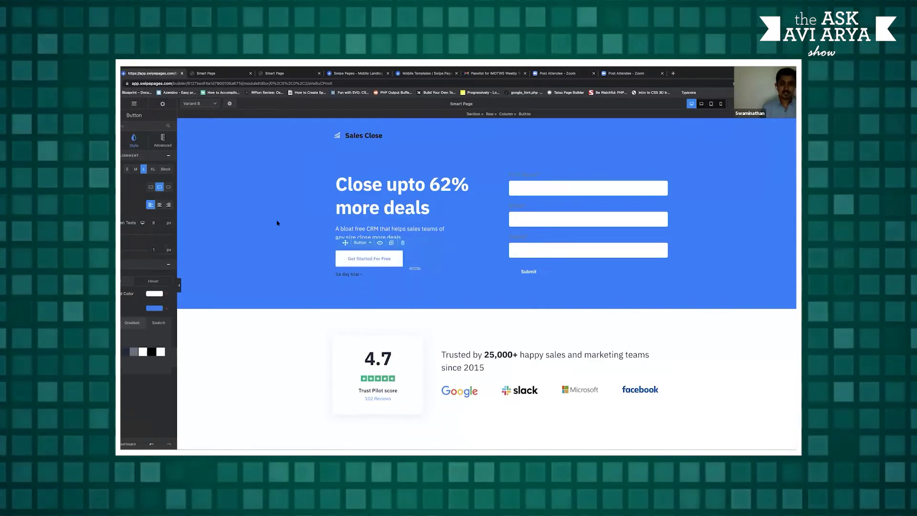
left_click(528, 176)
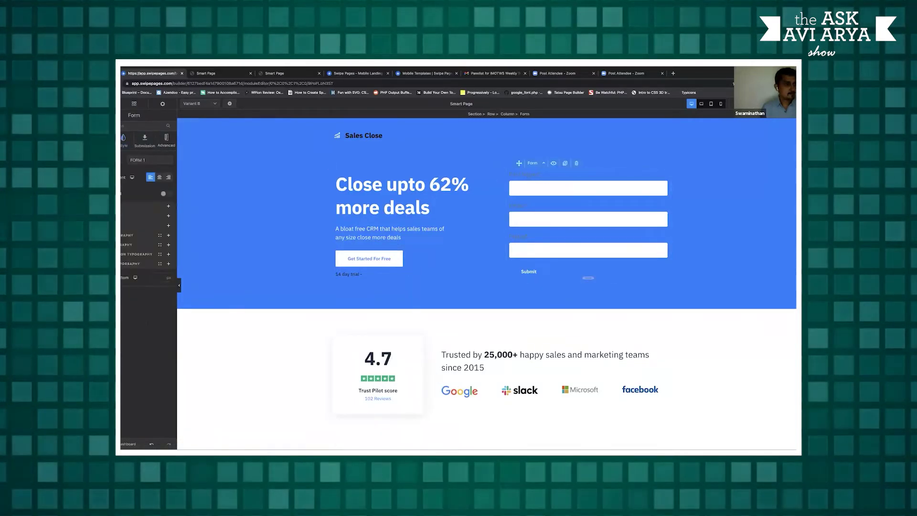
Make the sign-up form's field labels white
left_click(168, 215)
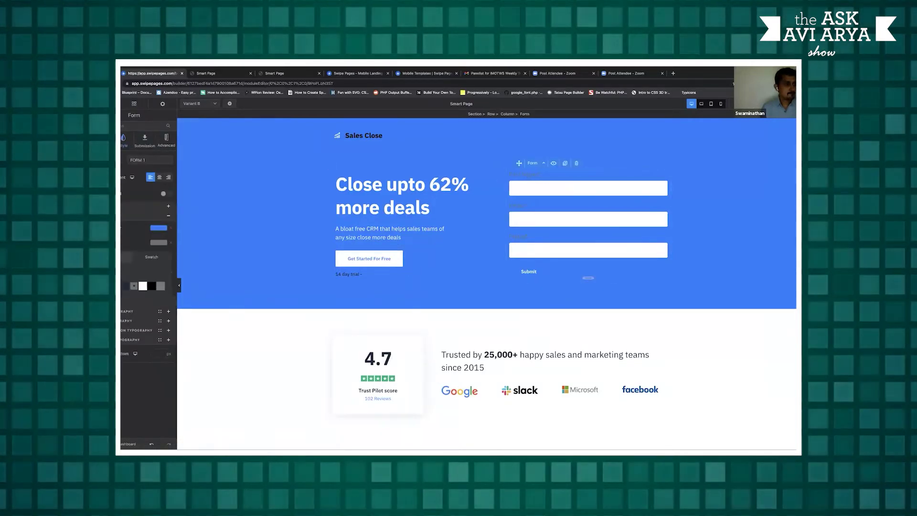
left_click(143, 286)
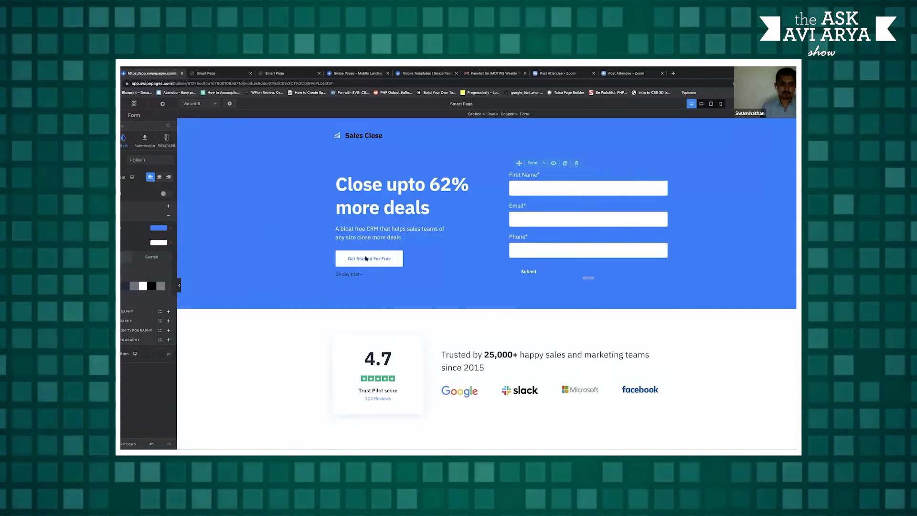
left_click(141, 240)
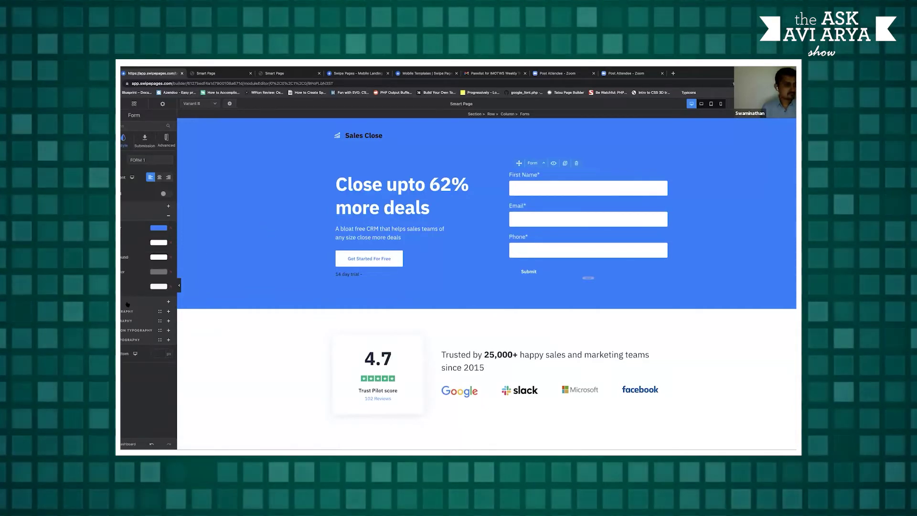
Make the Submit button dark navy, then return to the Smart Page dashboard
scroll(130, 292, "down", 1)
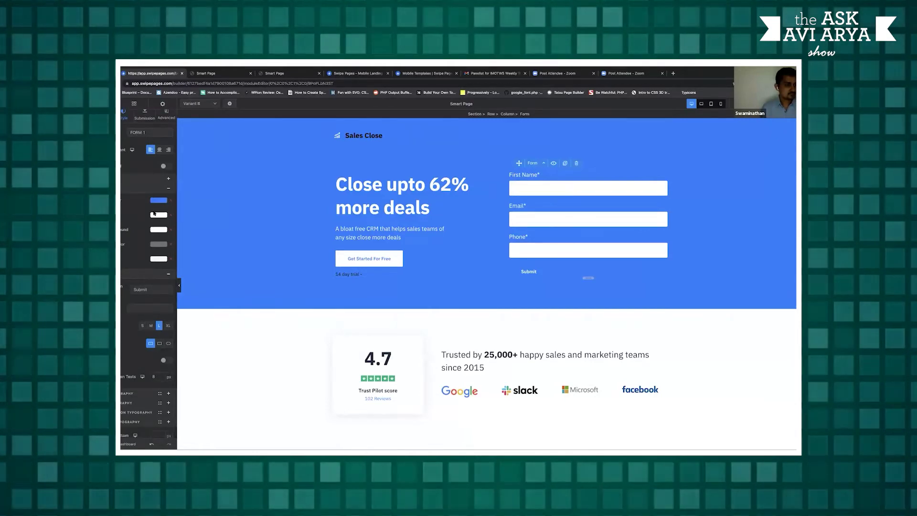
left_click(143, 239)
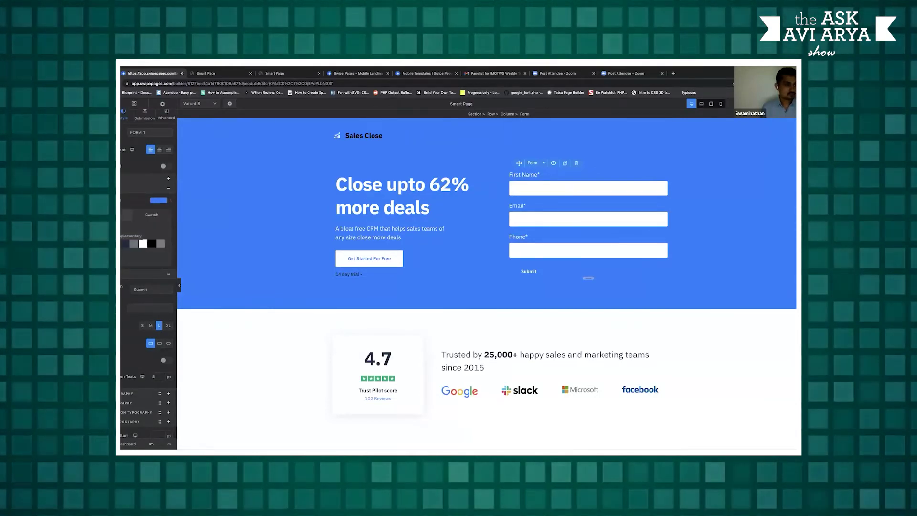
left_click(123, 245)
left_click(262, 227)
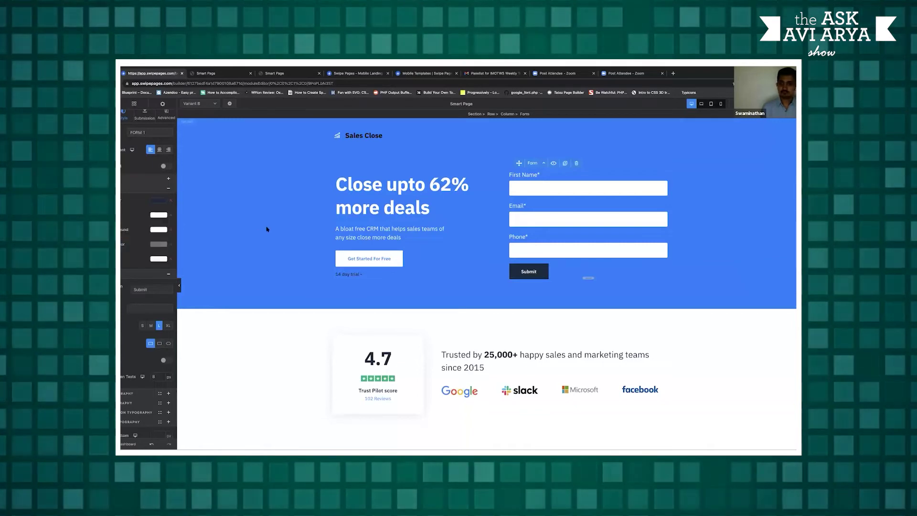
left_click(792, 148)
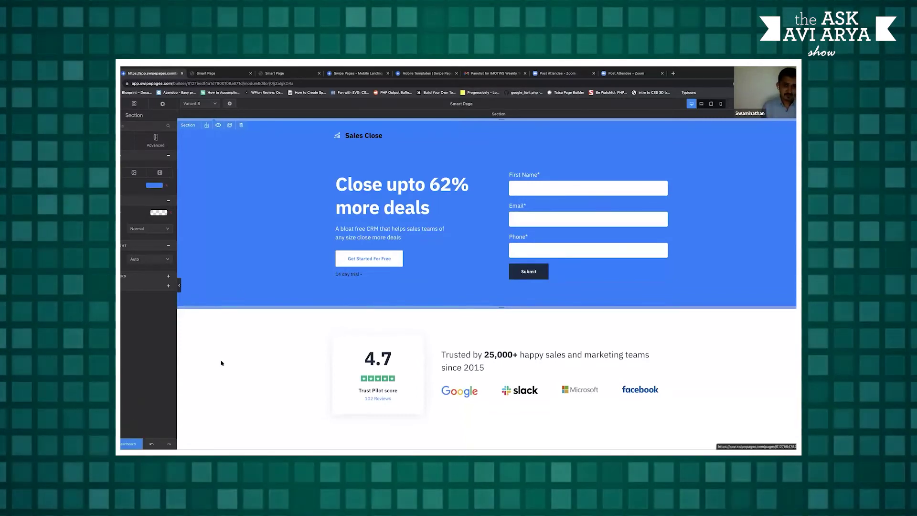
left_click(131, 444)
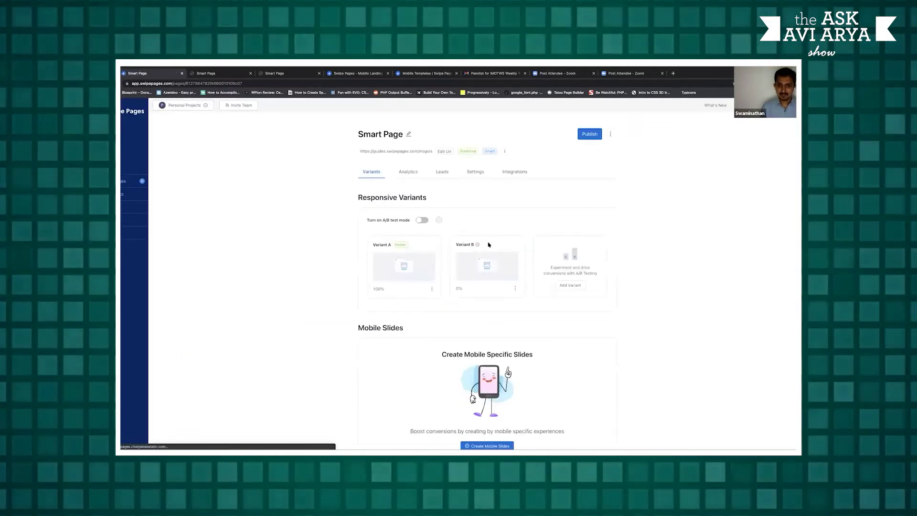
Enable A/B test mode and check the 50/50 traffic weightage between Variants A and B
left_click(422, 220)
left_click(499, 171)
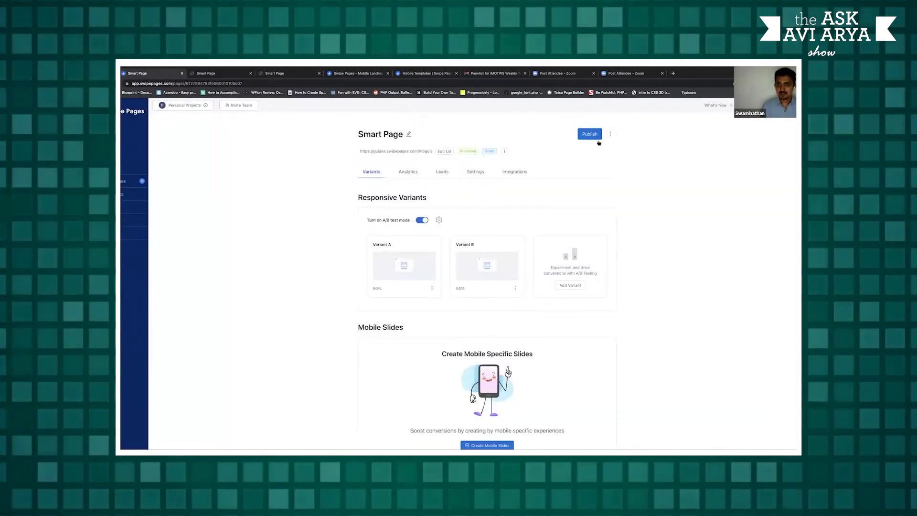
left_click(439, 220)
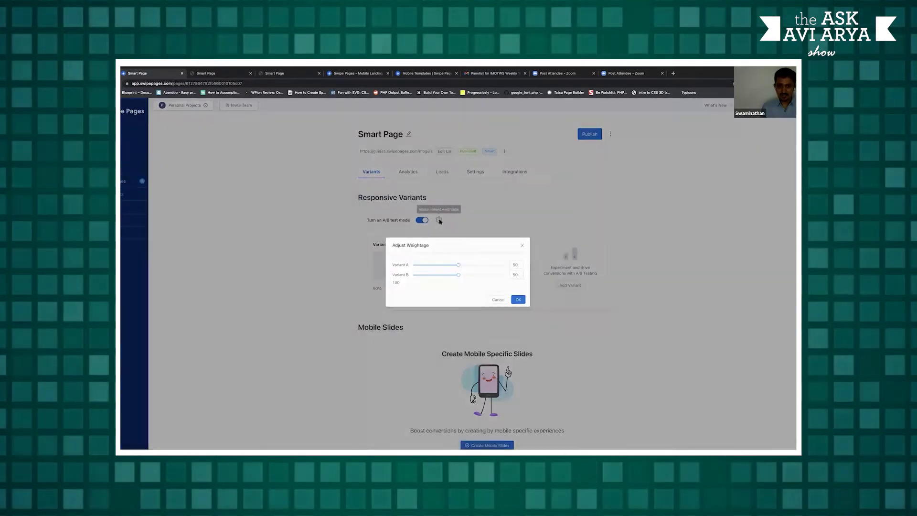
left_click(548, 266)
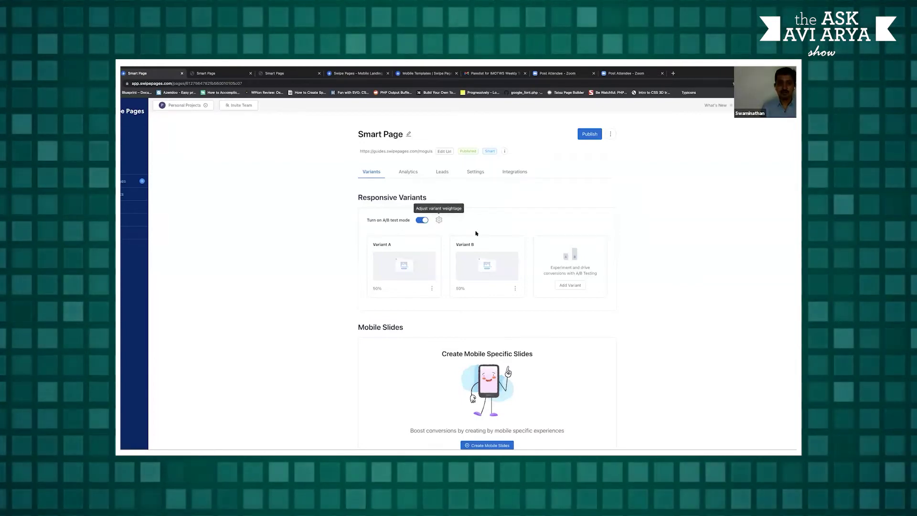
left_click(439, 221)
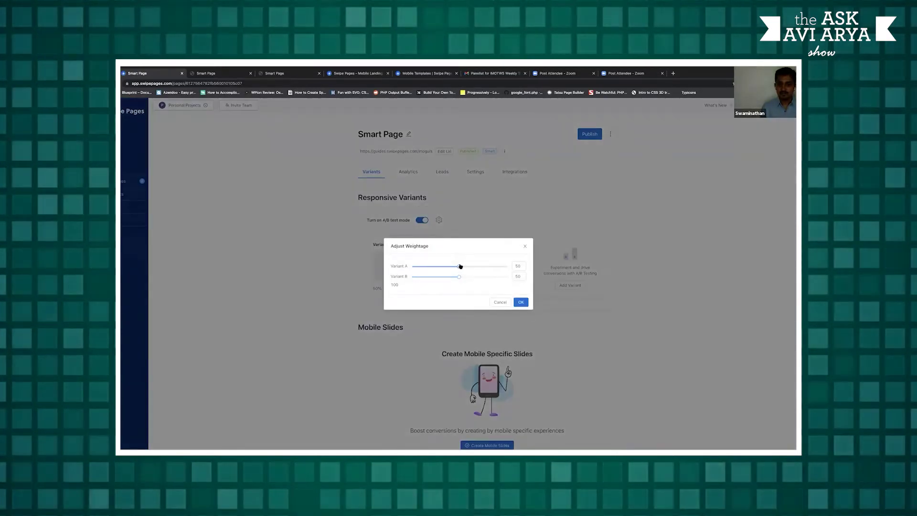
left_click(525, 246)
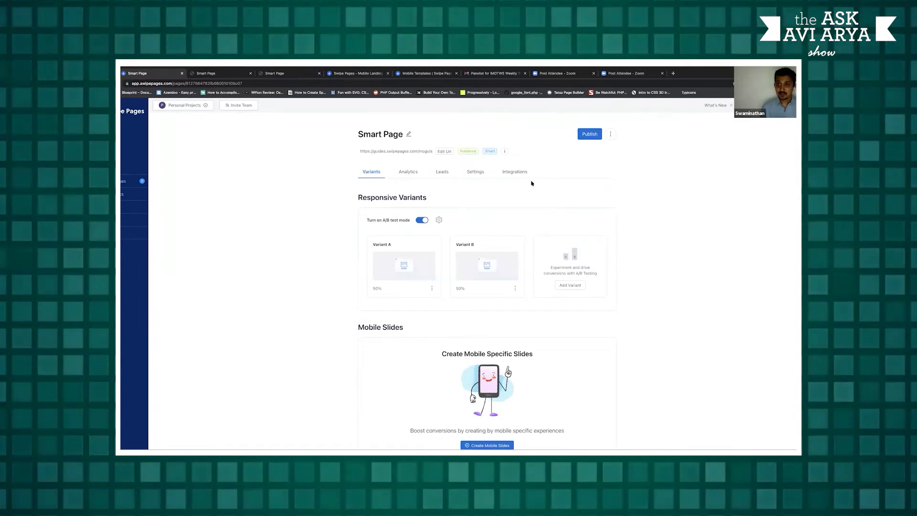
Publish Smart Page and copy the link address of its live page
left_click(584, 138)
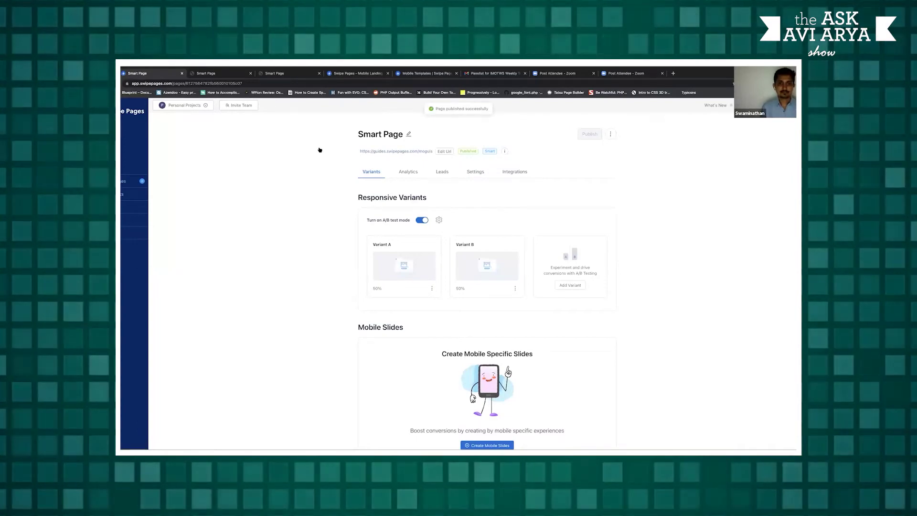
right_click(397, 153)
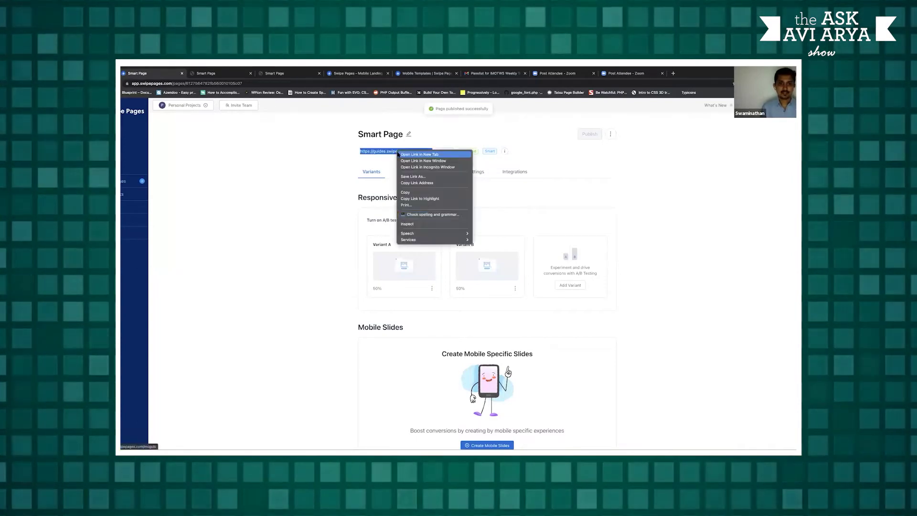
left_click(430, 180)
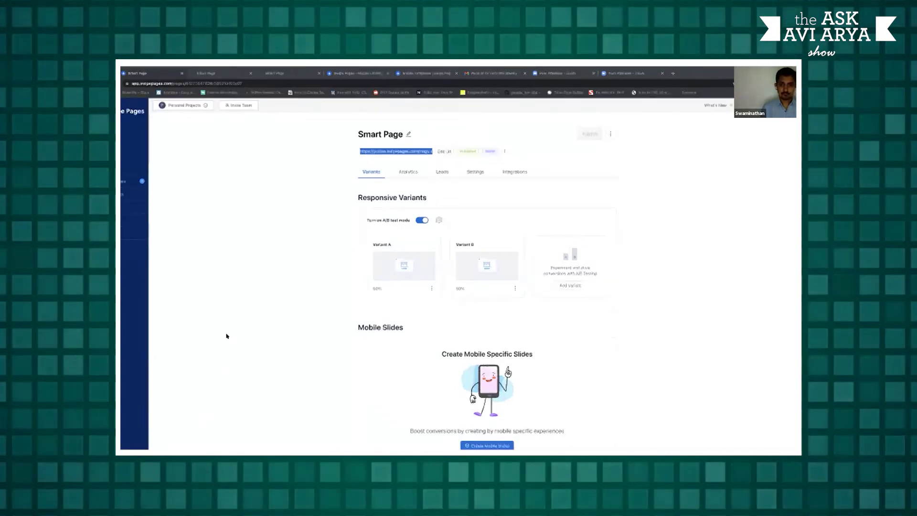
left_click(390, 177)
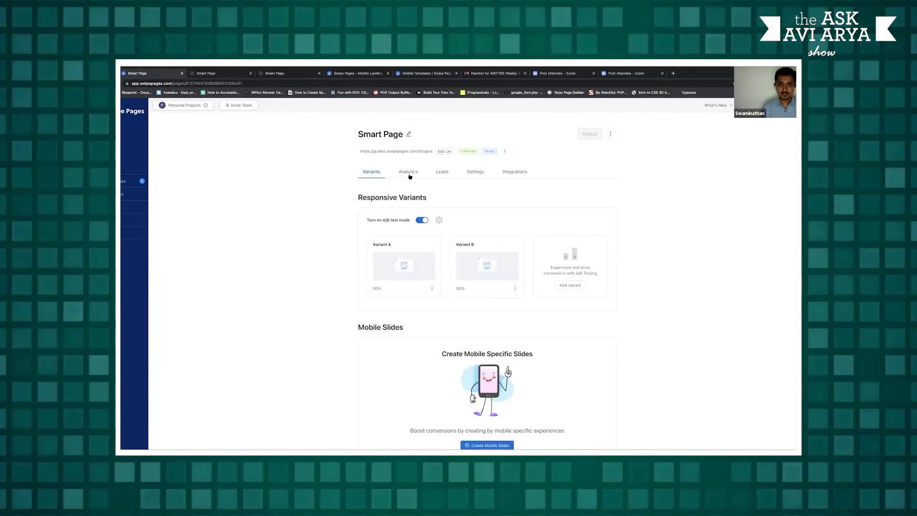
Show Smart Page analytics for the date range 26 August 2021
left_click(409, 174)
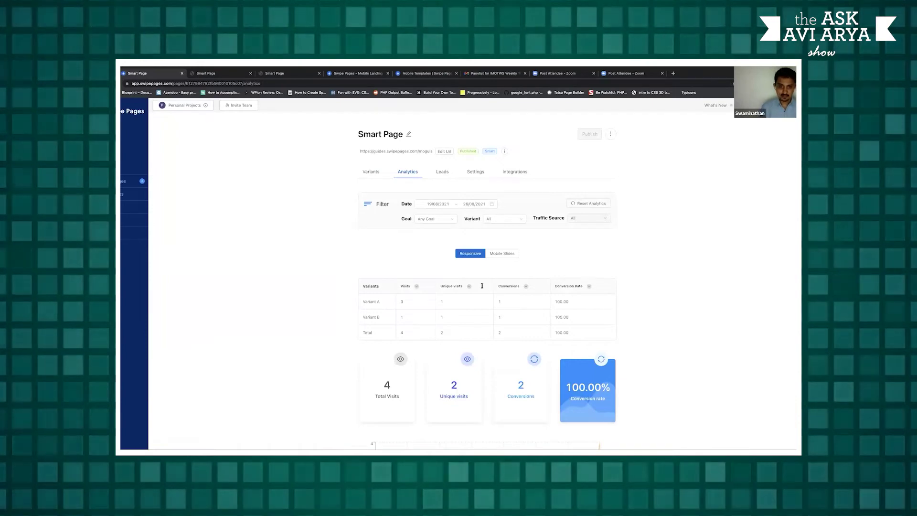
left_click(466, 206)
left_click(465, 261)
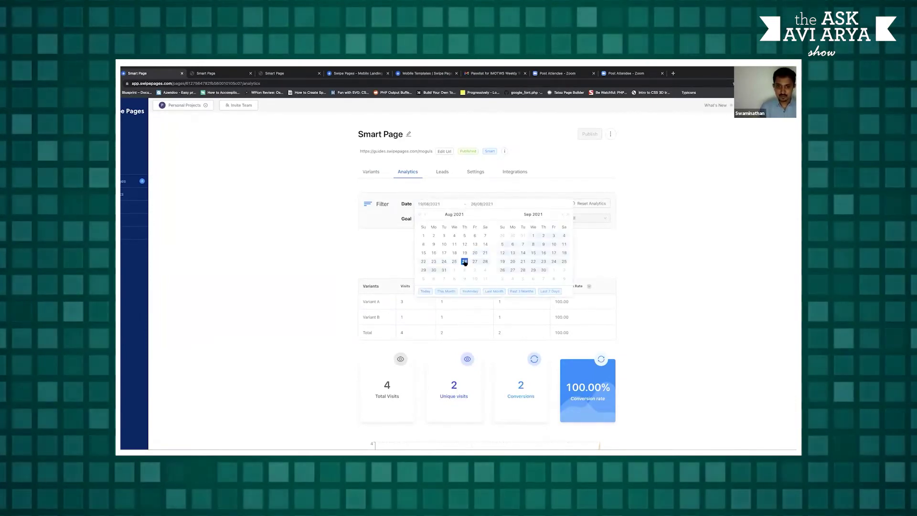
left_click(465, 262)
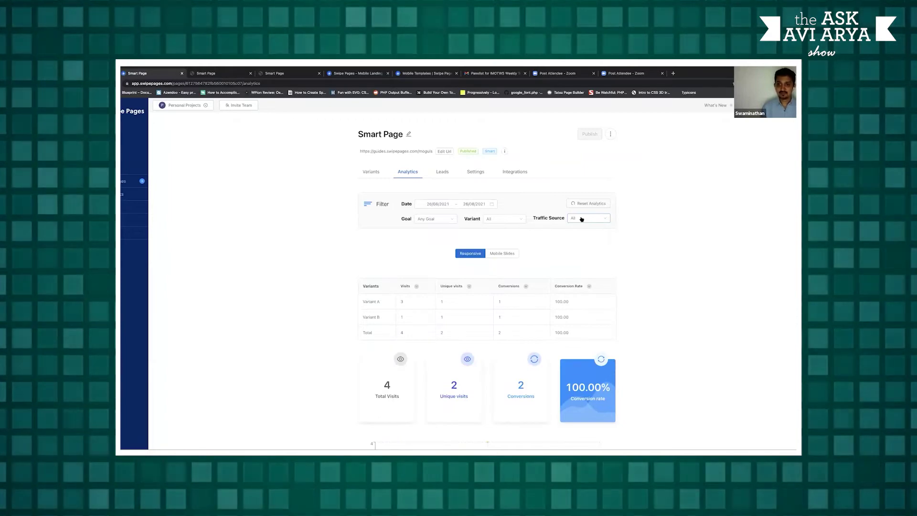
Compare Desktop and Mobile traffic sources, ending filtered to Desktop
left_click(582, 219)
left_click(579, 236)
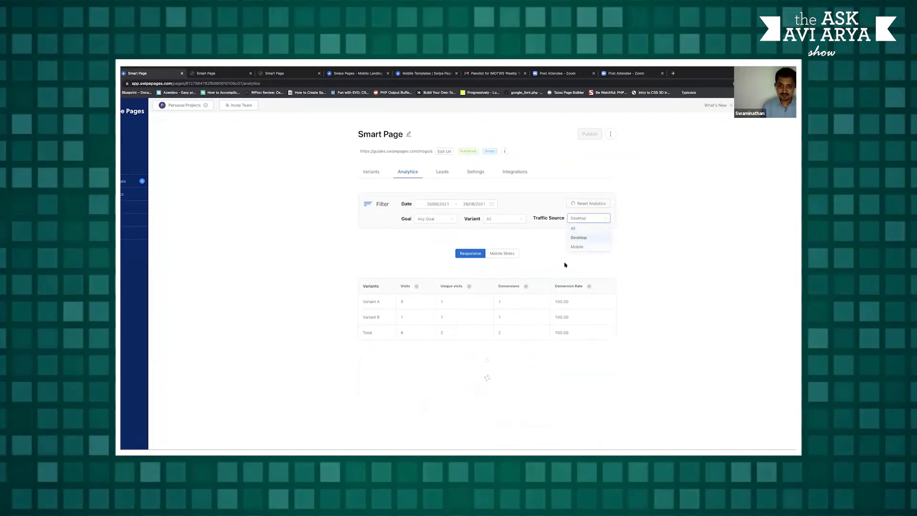
left_click(588, 219)
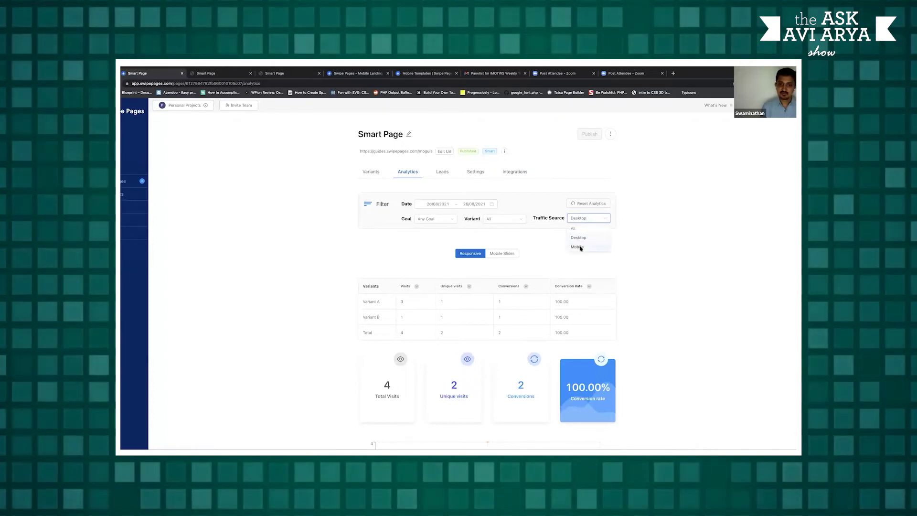
left_click(580, 246)
left_click(582, 218)
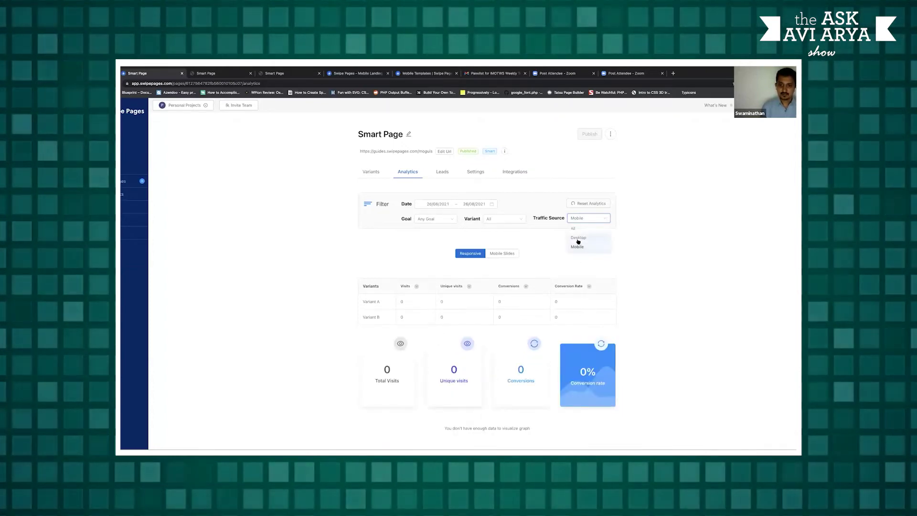
left_click(579, 236)
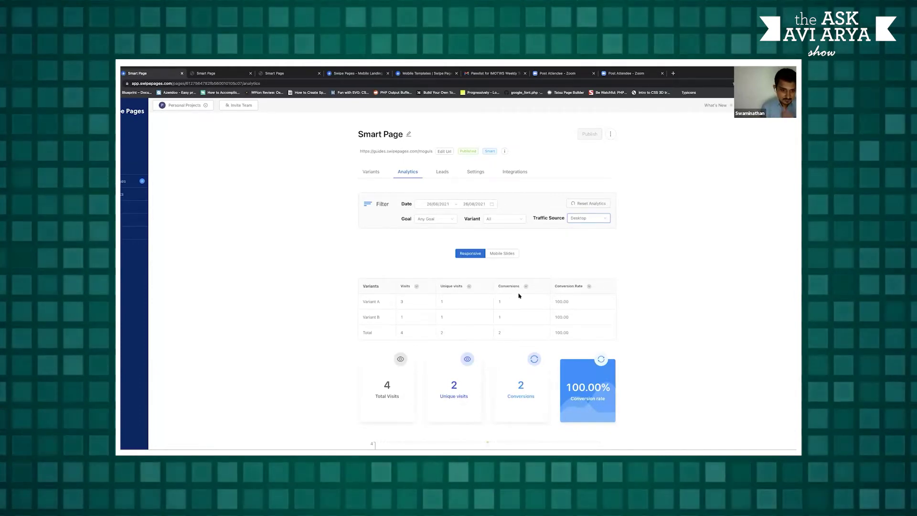
Inspect the live Smart Page in Chrome DevTools using an iPhone X viewport
left_click(369, 173)
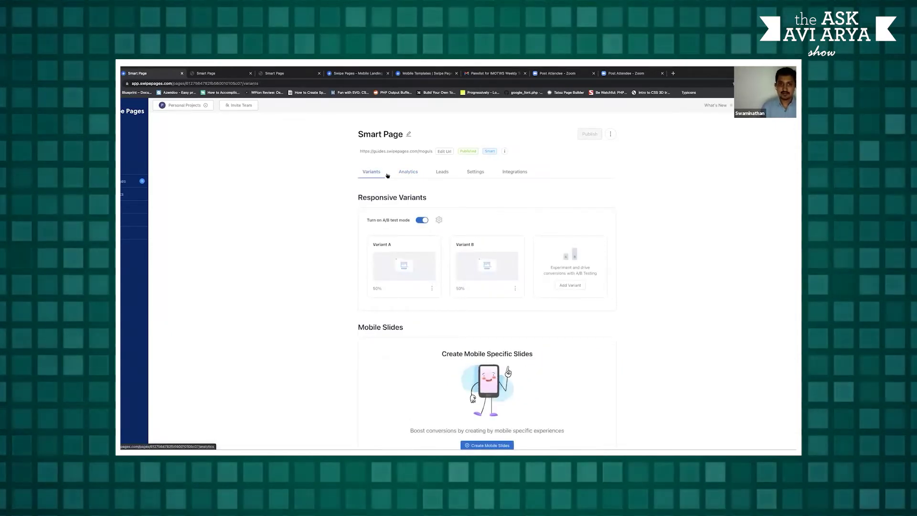
left_click(215, 73)
right_click(217, 160)
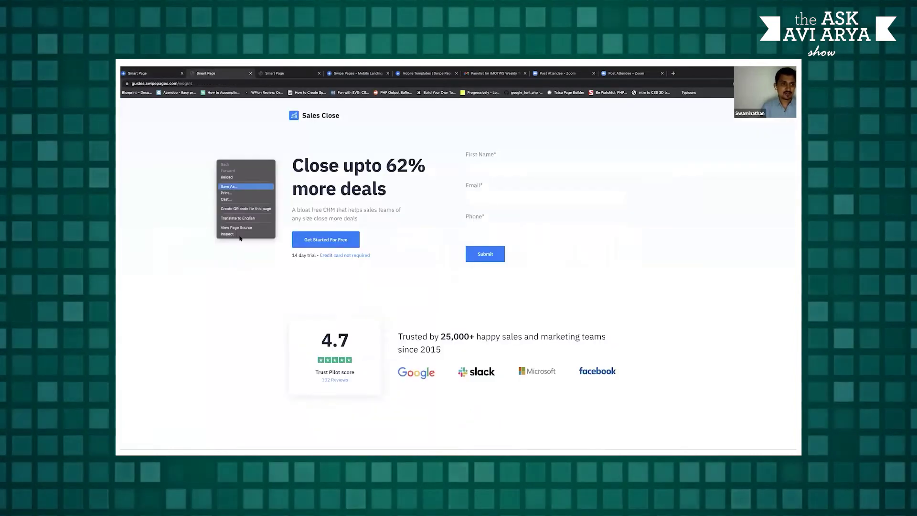
left_click(239, 234)
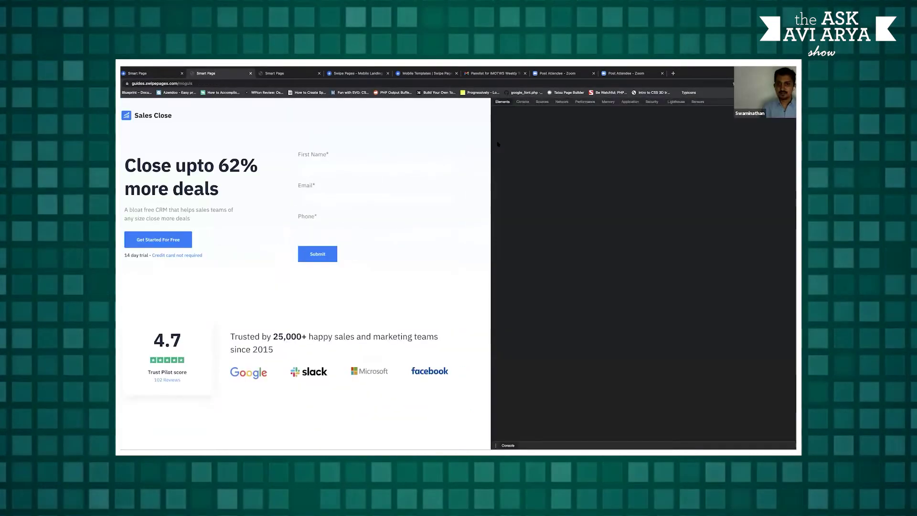
left_click(504, 102)
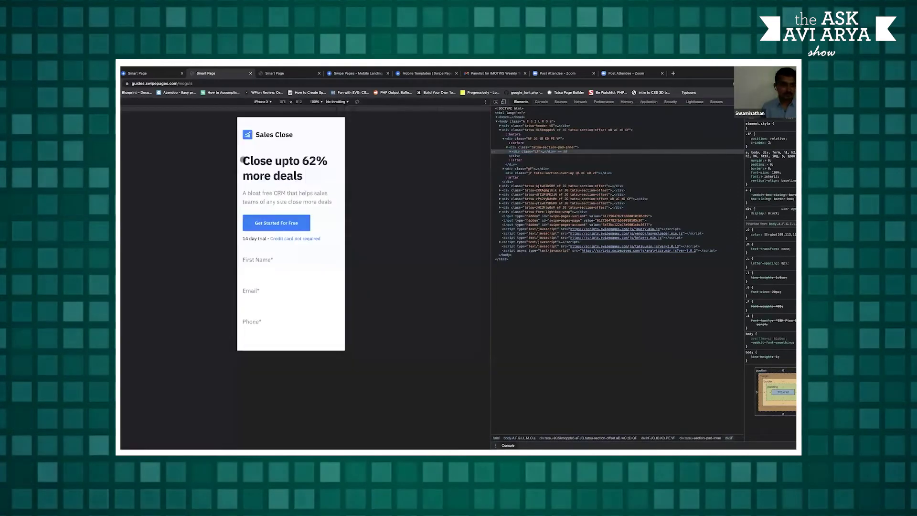
Scroll through the mobile preview, then close DevTools to restore the desktop layout
scroll(308, 191, "down", 4)
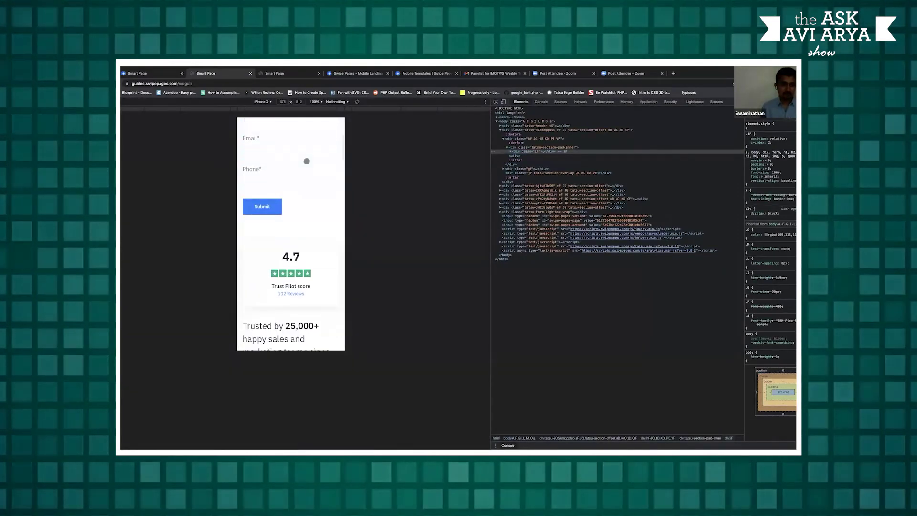
scroll(307, 161, "down", 15)
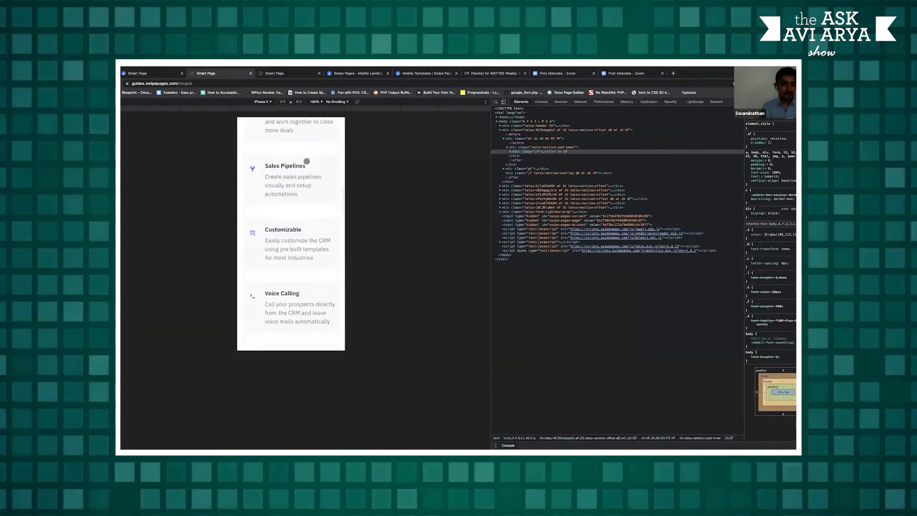
scroll(307, 161, "down", 15)
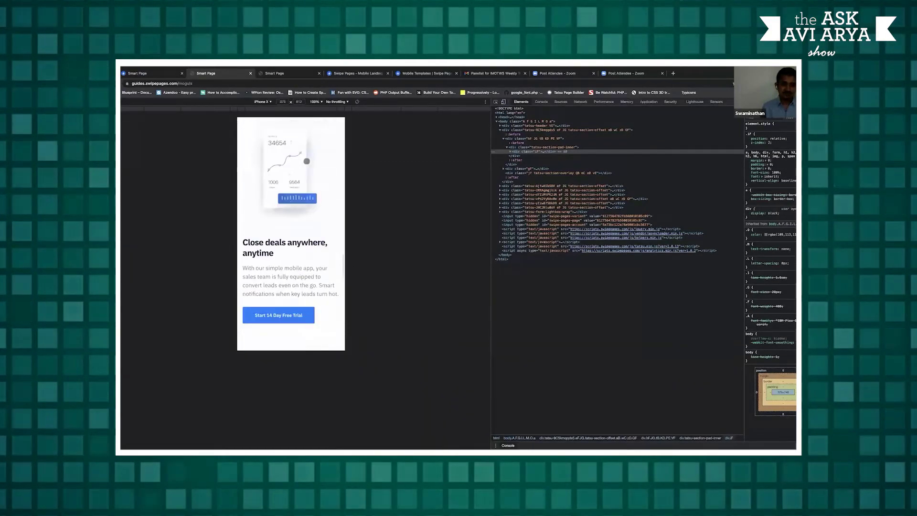
scroll(307, 161, "down", 8)
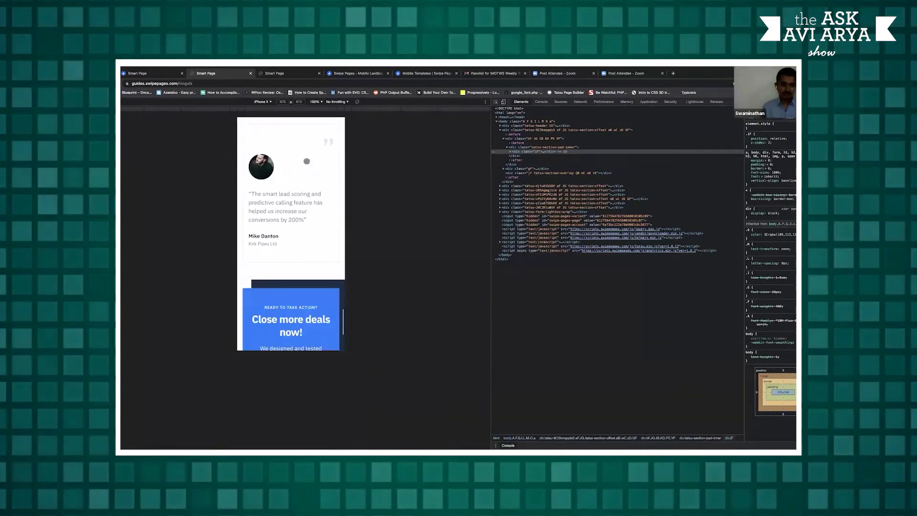
scroll(308, 198, "up", 10)
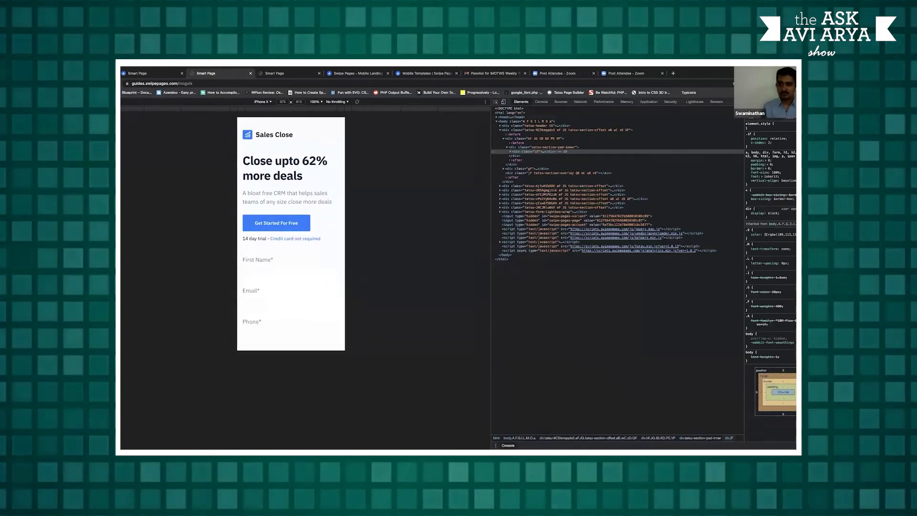
key("super+alt+i")
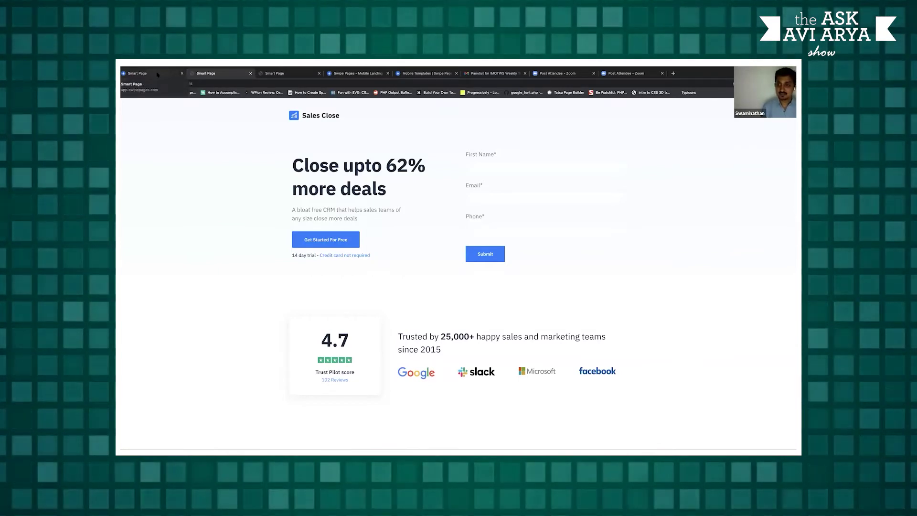
Switch back to the Swipe Pages tab and scroll down to the Mobile Slides section
left_click(158, 75)
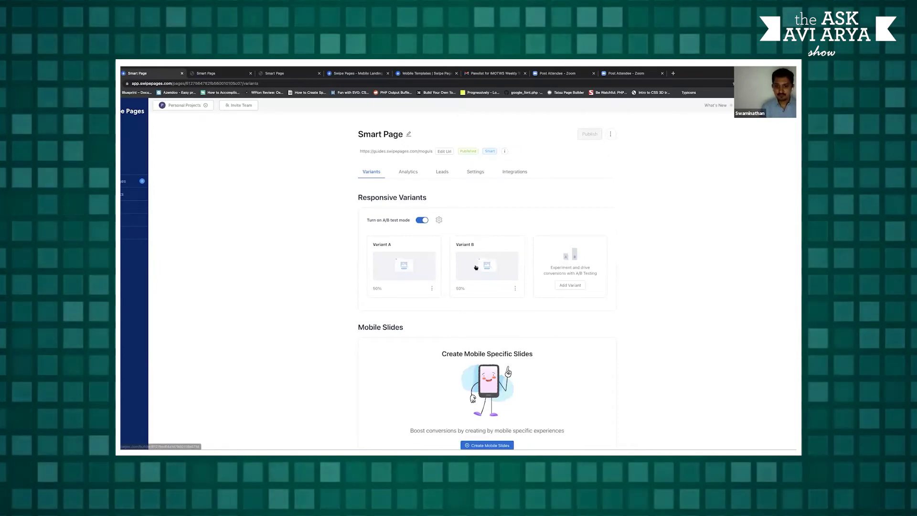
scroll(568, 380, "down", 1)
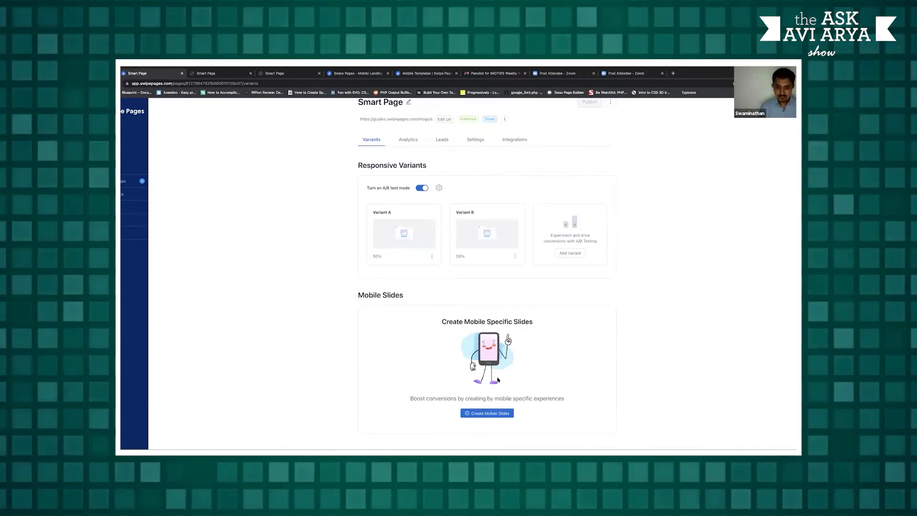
Create mobile slides for Smart Page, browse the template gallery and preview a template
left_click(499, 415)
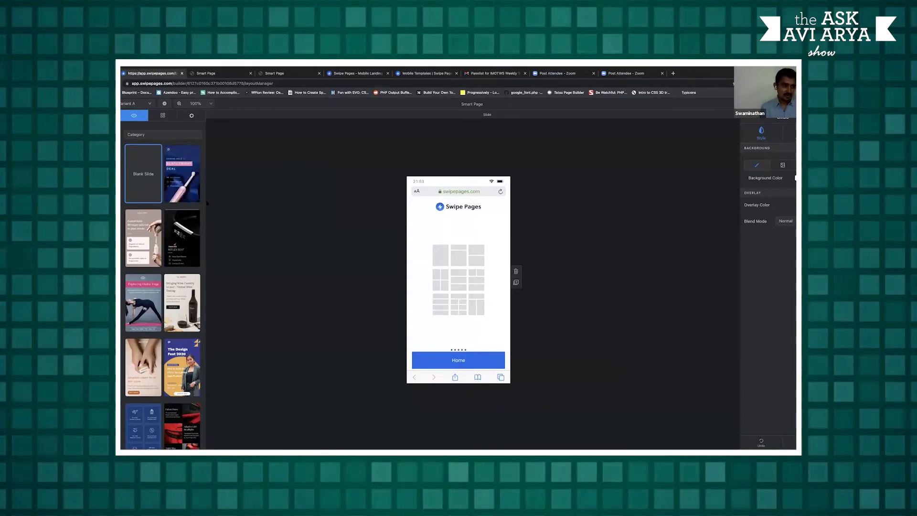
scroll(162, 287, "down", 1)
scroll(162, 286, "down", 5)
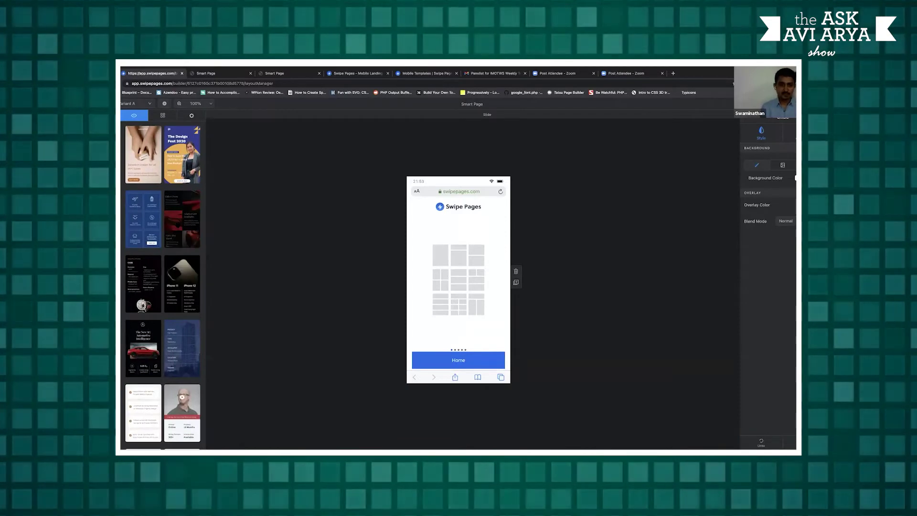
scroll(177, 228, "down", 2)
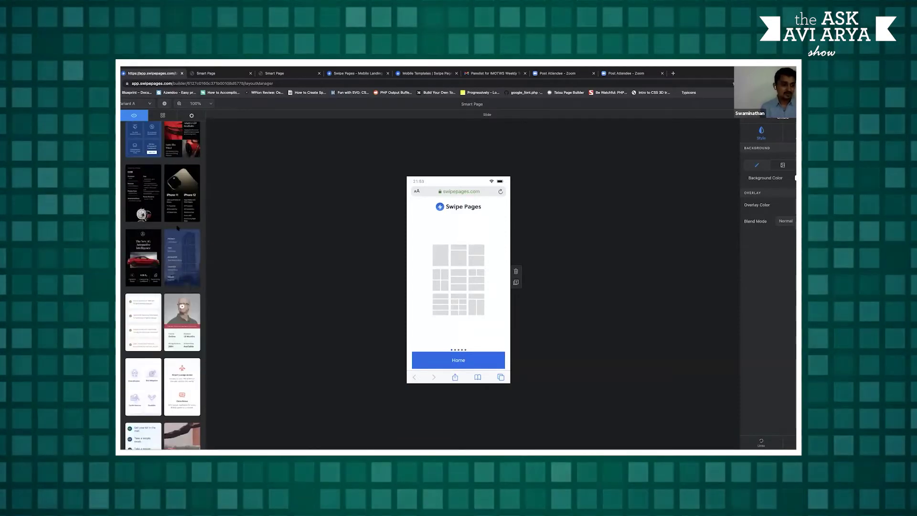
scroll(179, 234, "down", 1)
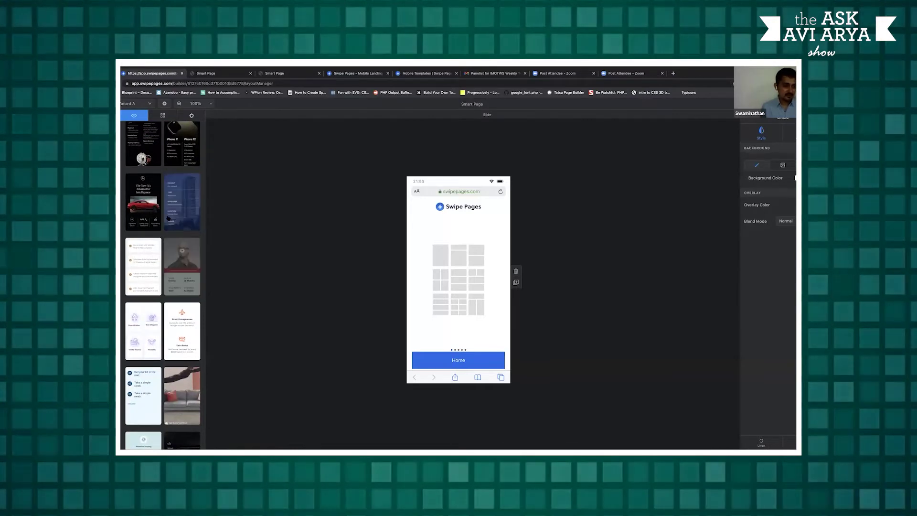
scroll(169, 204, "down", 4)
scroll(169, 204, "down", 1)
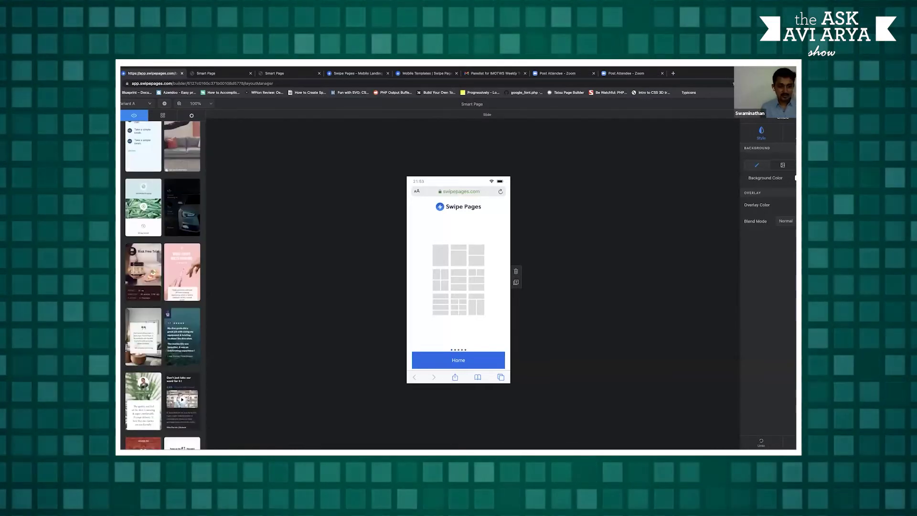
scroll(169, 204, "down", 2)
scroll(169, 204, "up", 3)
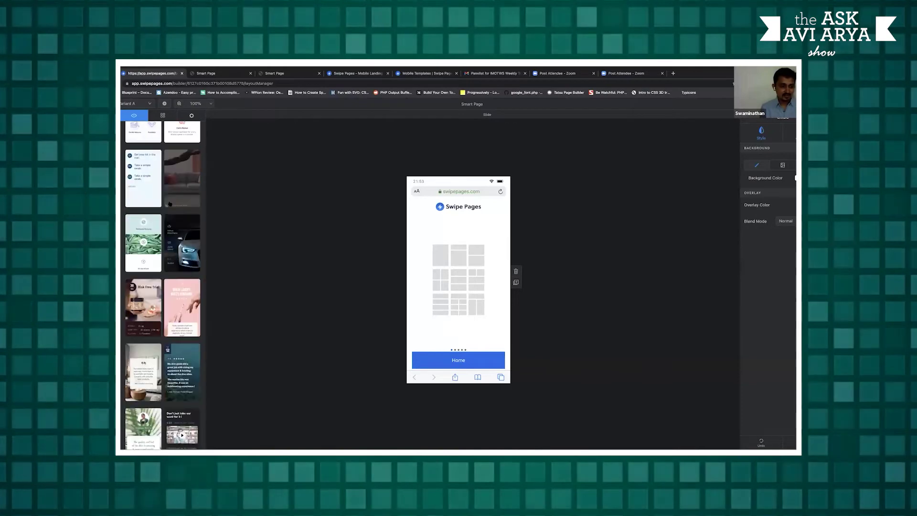
scroll(170, 204, "down", 8)
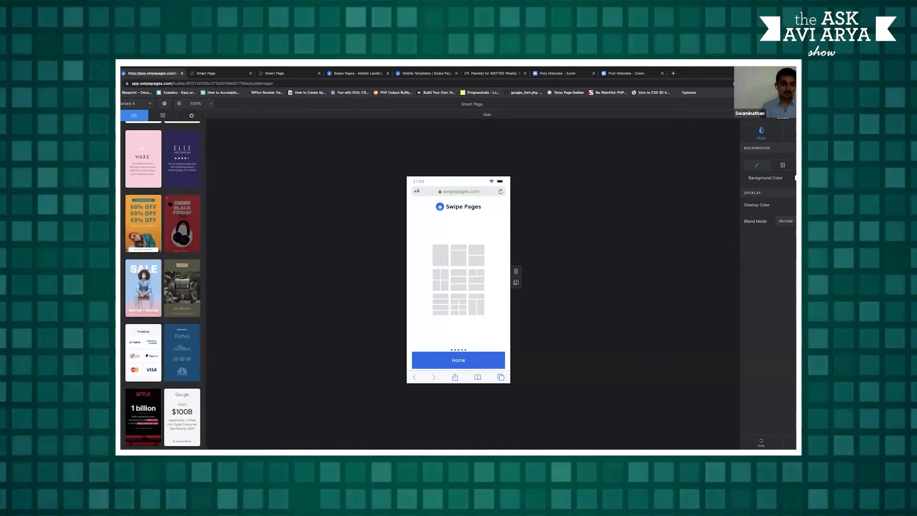
scroll(169, 204, "down", 5)
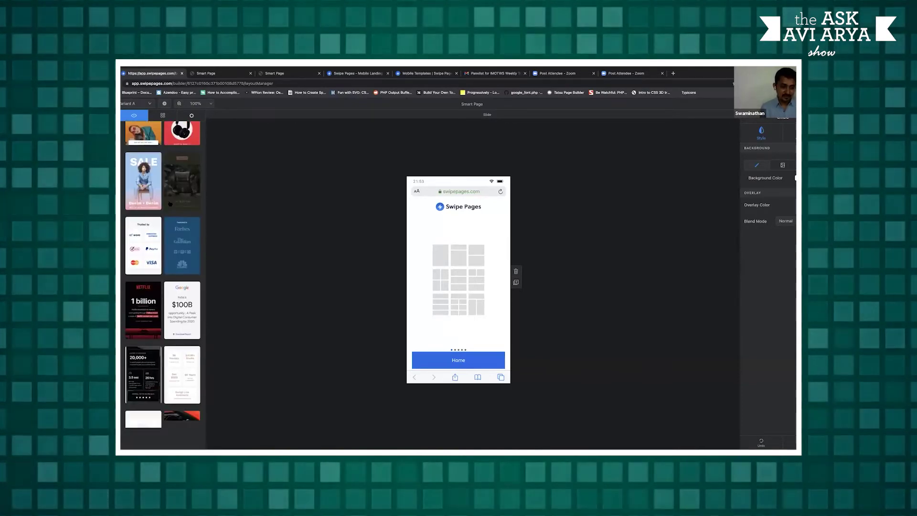
scroll(170, 203, "up", 2)
scroll(169, 204, "up", 6)
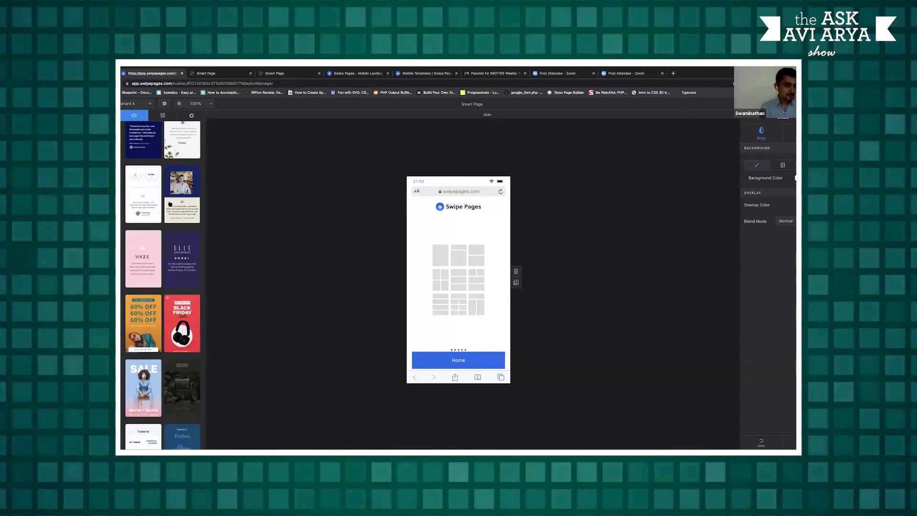
scroll(170, 203, "down", 10)
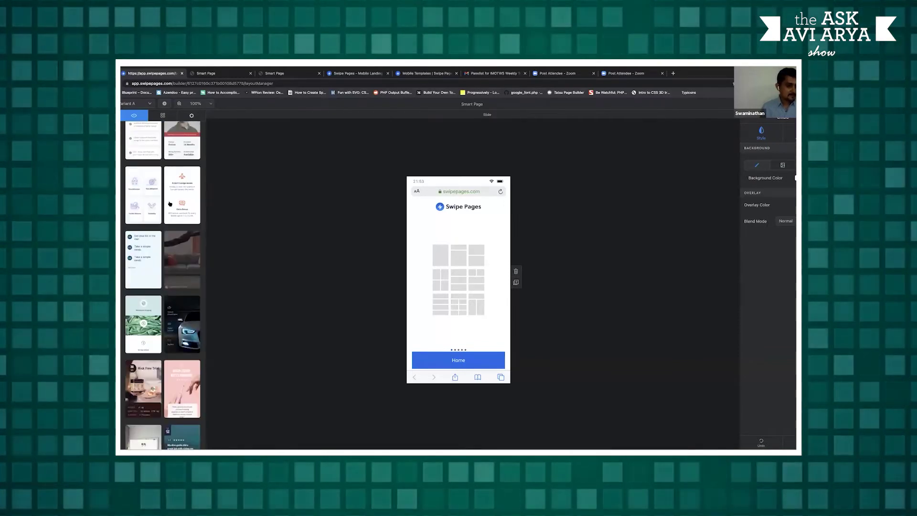
scroll(170, 204, "up", 10)
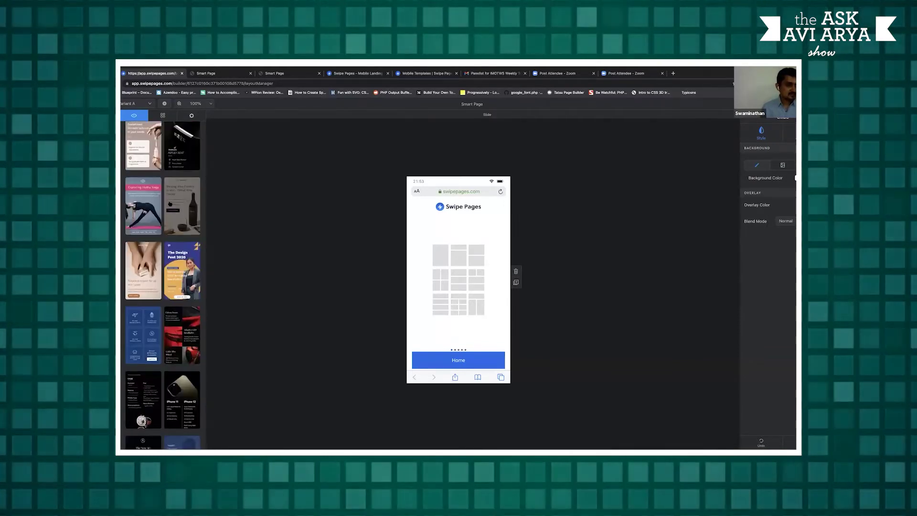
scroll(162, 292, "down", 1)
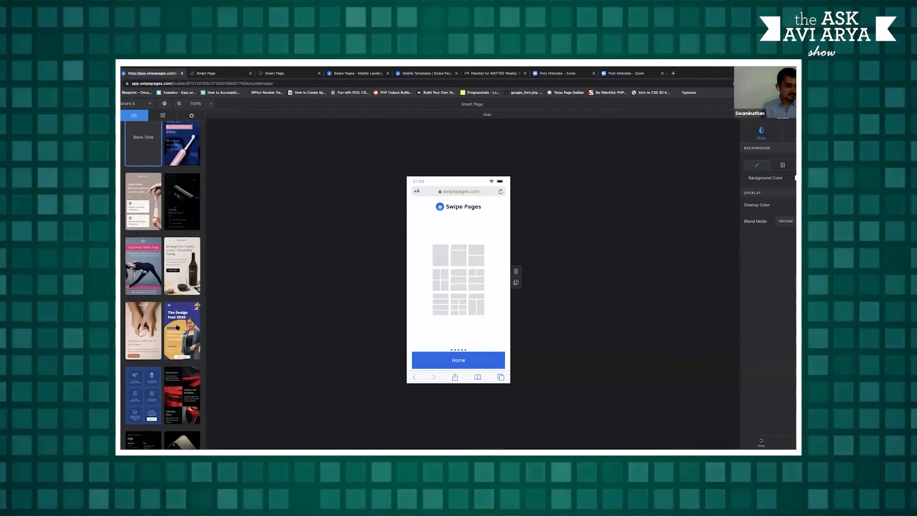
left_click(143, 330)
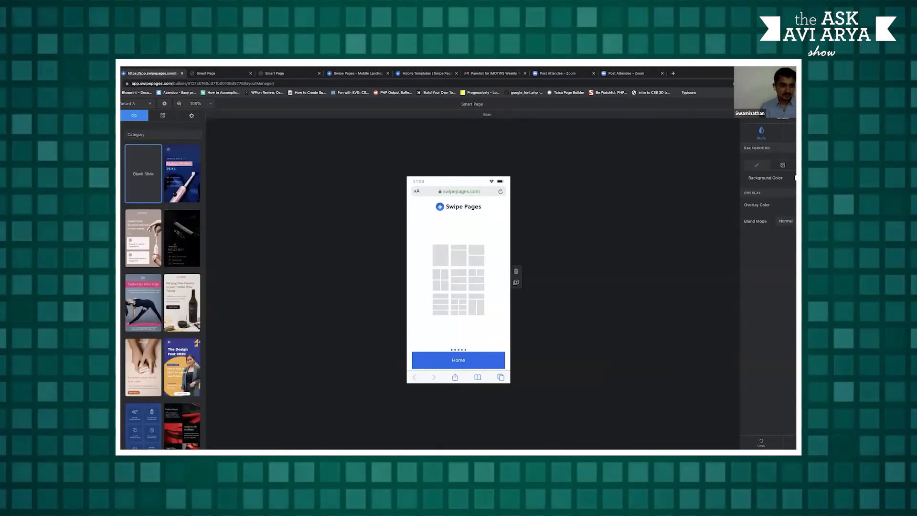
Preview the 'Shining Smile :) Black Friday Deal' toothbrush template on the slide
left_click(182, 173)
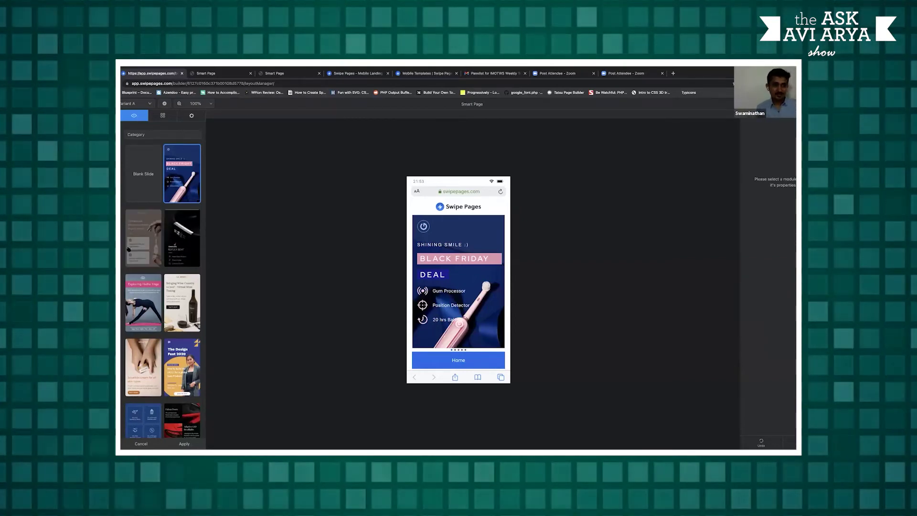
Apply the 'Jaluelicin cream for all skin types' template and delete the slide's background image
left_click(184, 444)
left_click(416, 220)
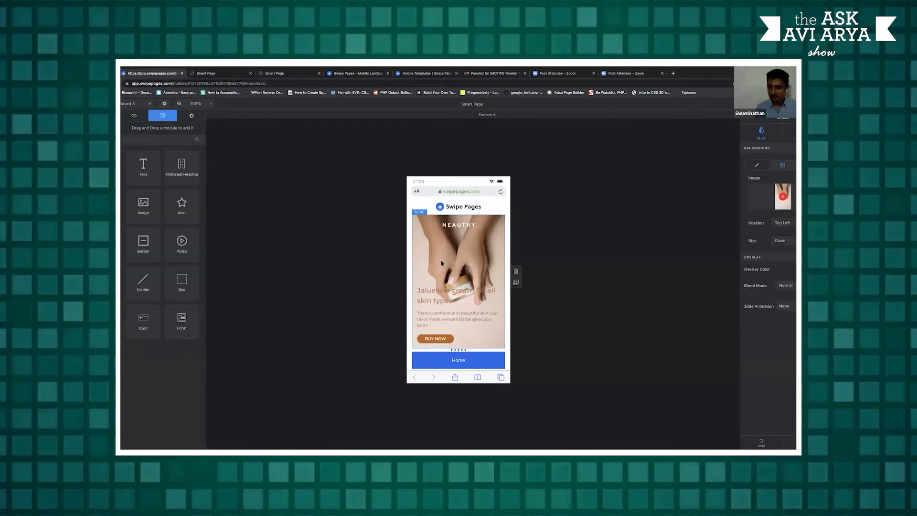
left_click(783, 196)
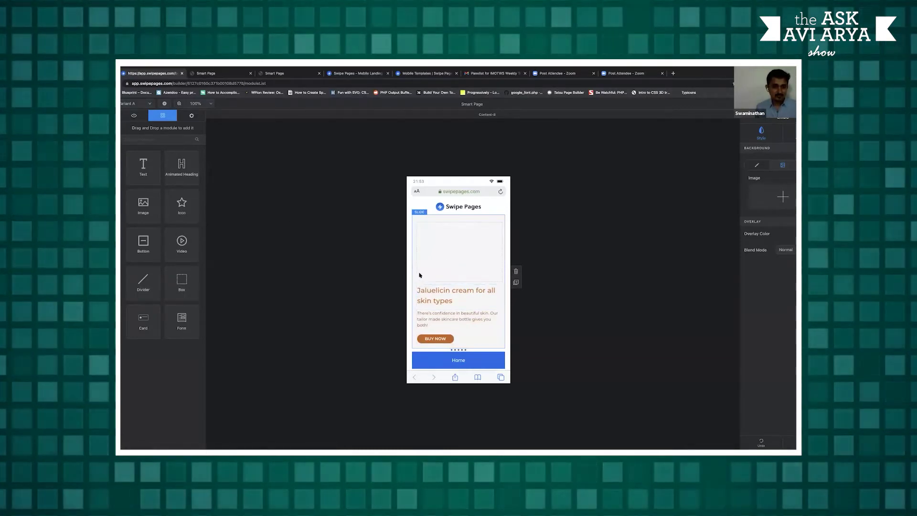
Align the box's heading, text and BUY NOW button to the top, and add an empty Box below
left_click(459, 254)
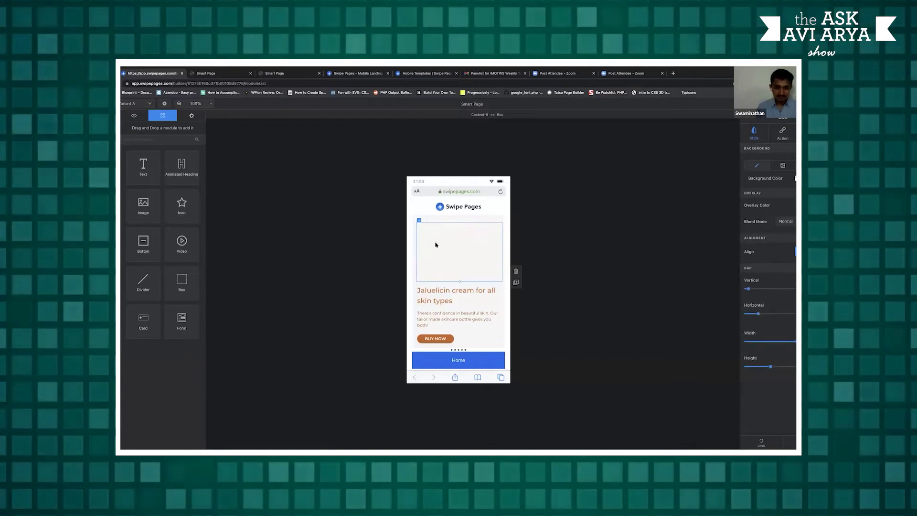
left_click(435, 245)
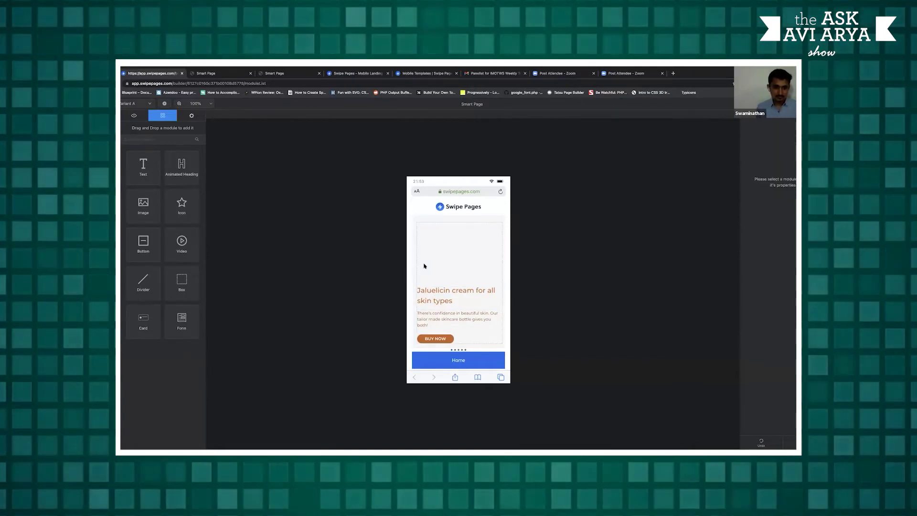
left_click(424, 266)
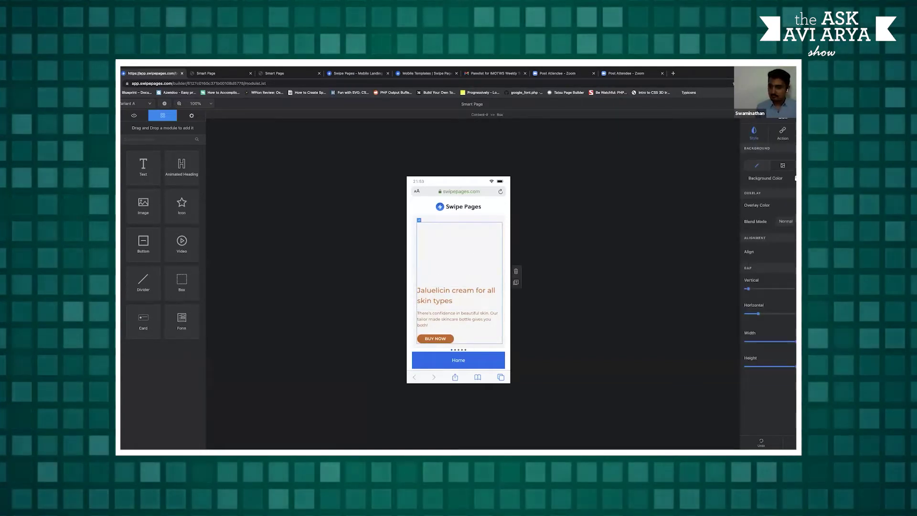
left_click(796, 252)
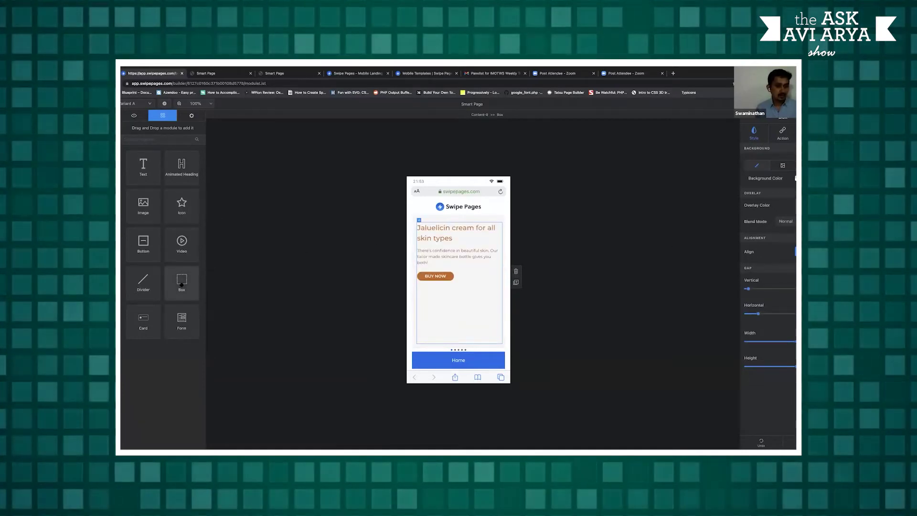
mouse_move(179, 281)
left_mouse_down()
mouse_move(395, 319)
mouse_move(421, 311)
mouse_move(449, 344)
left_mouse_up()
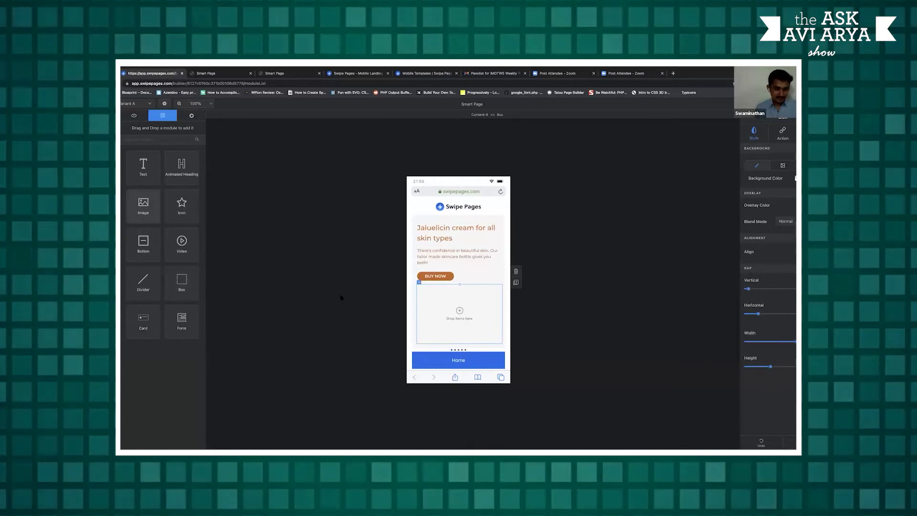
Drop an Image module into the new box and bring up the My Images library
left_click_drag(143, 205, 420, 309)
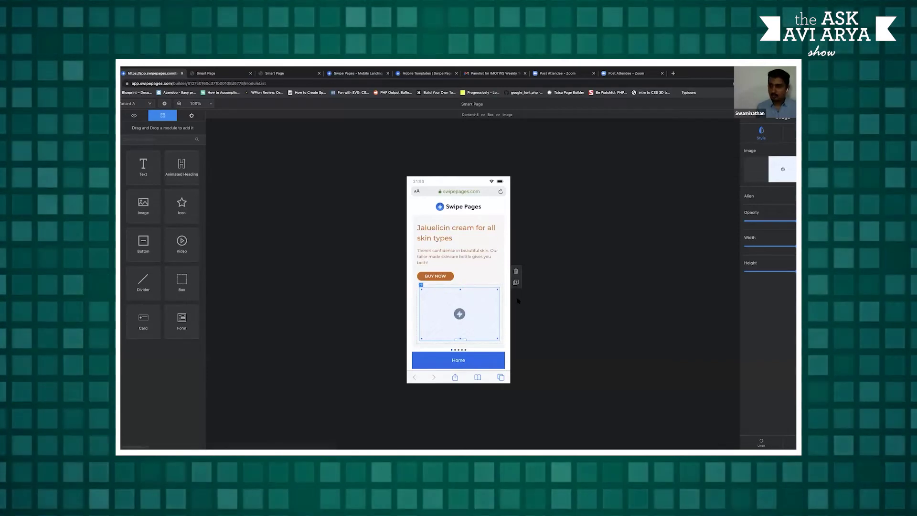
left_click(789, 171)
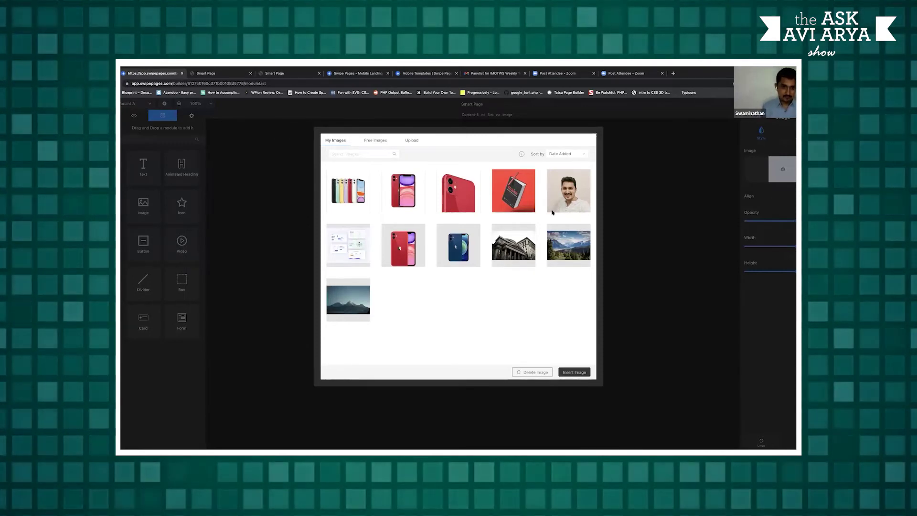
Upload the red-jacket man photo and insert it into the image element
left_click(411, 140)
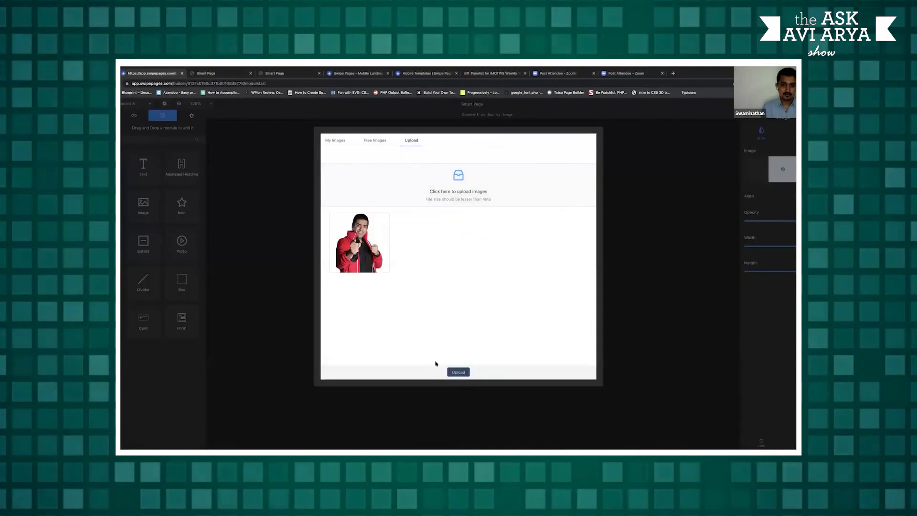
left_click(339, 143)
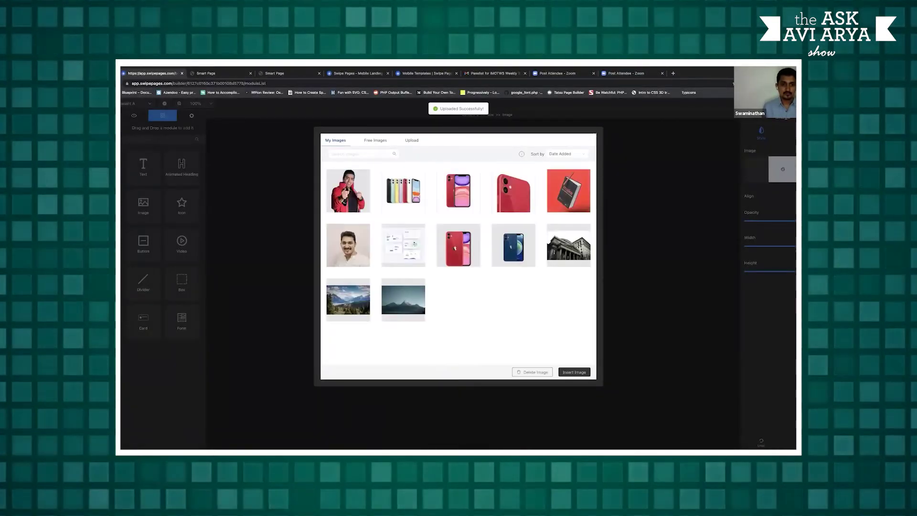
left_click(349, 191)
left_click(574, 372)
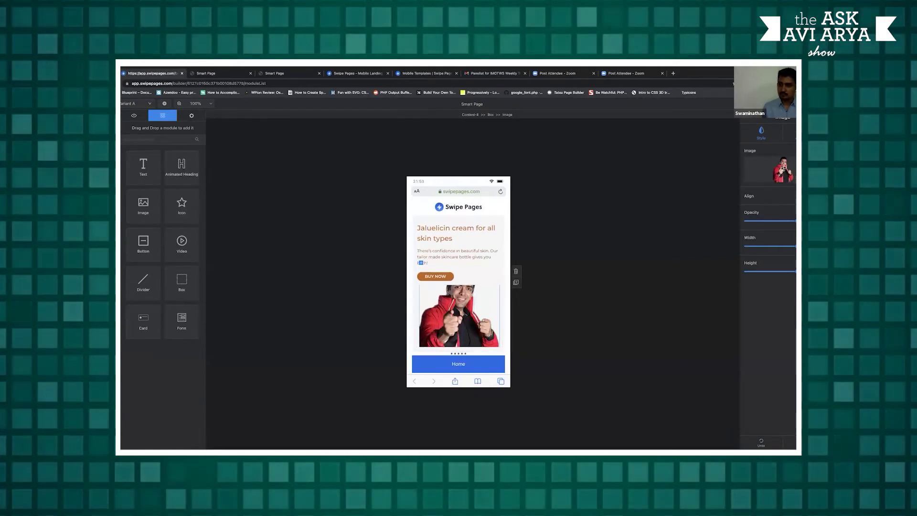
Reduce the photo's height slightly and delete the paragraph beneath the heading
mouse_move(792, 272)
left_click_drag(792, 272, 778, 252)
mouse_move(782, 246)
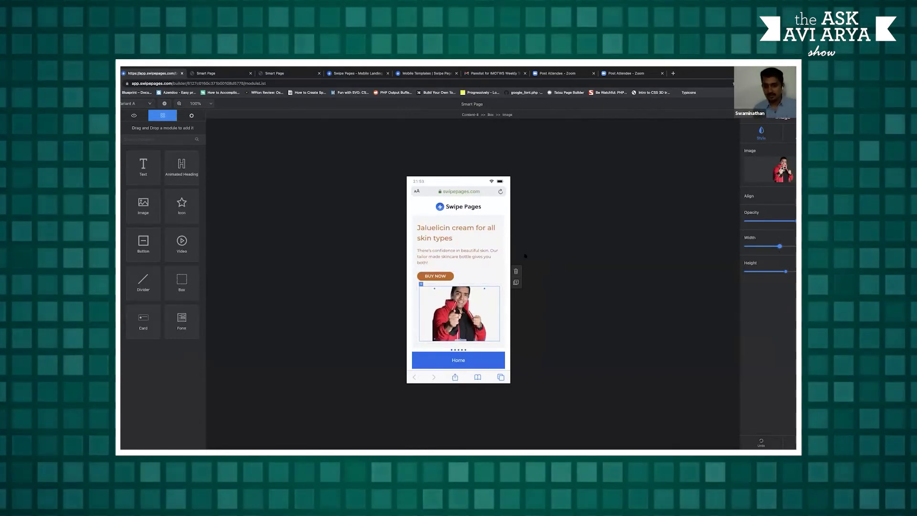
left_click(442, 232)
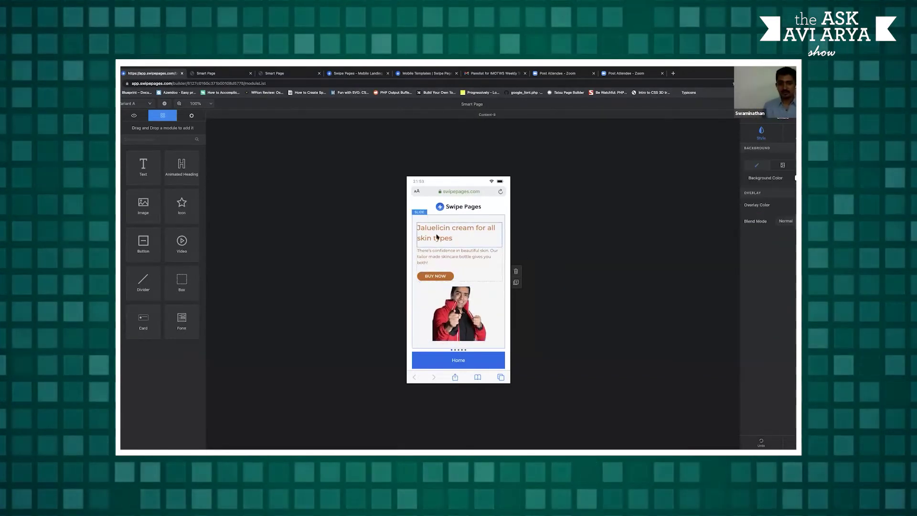
left_click(445, 263)
key("Delete")
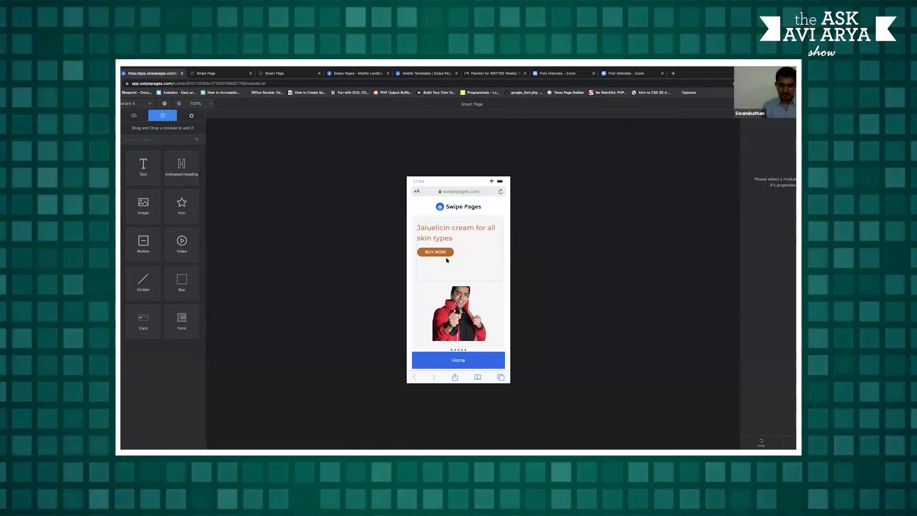
left_click(451, 239)
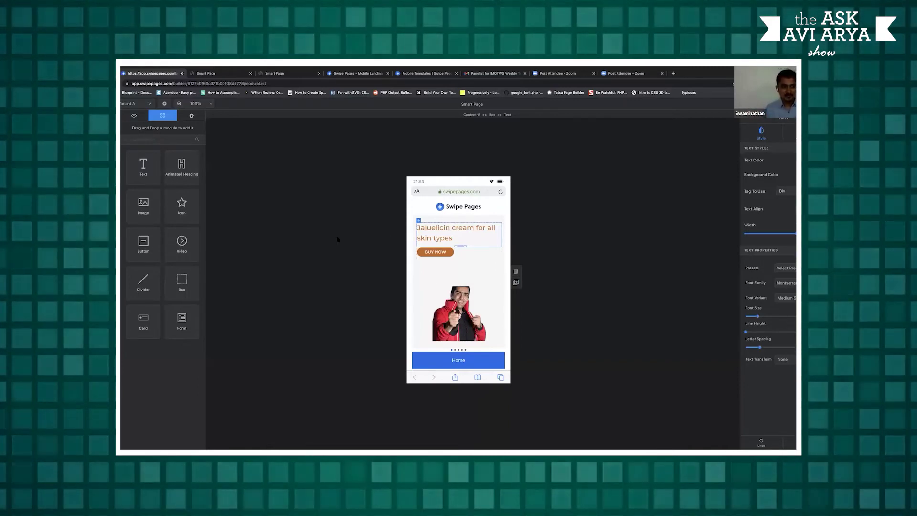
Add a slide, preview several templates, and apply the floral Homeland Foods testimonial template, saving the change
left_click(516, 283)
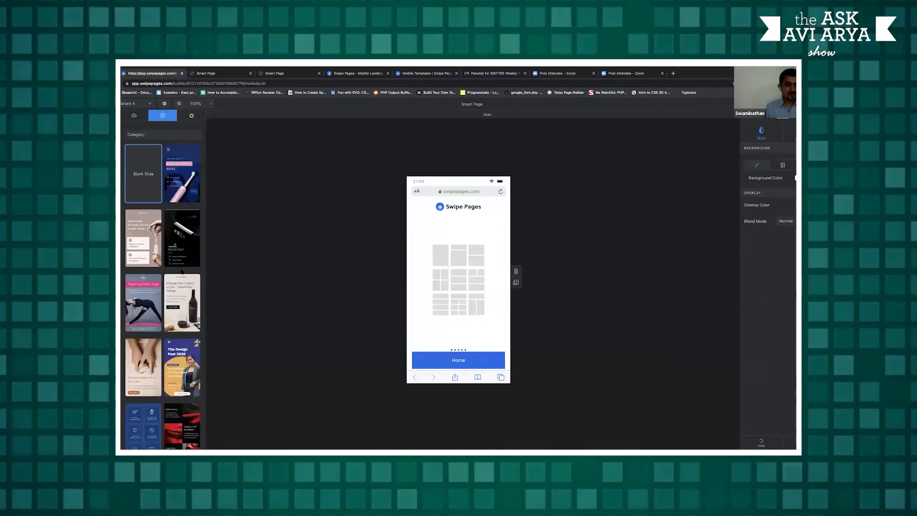
scroll(182, 271, "down", 3)
scroll(182, 271, "down", 5)
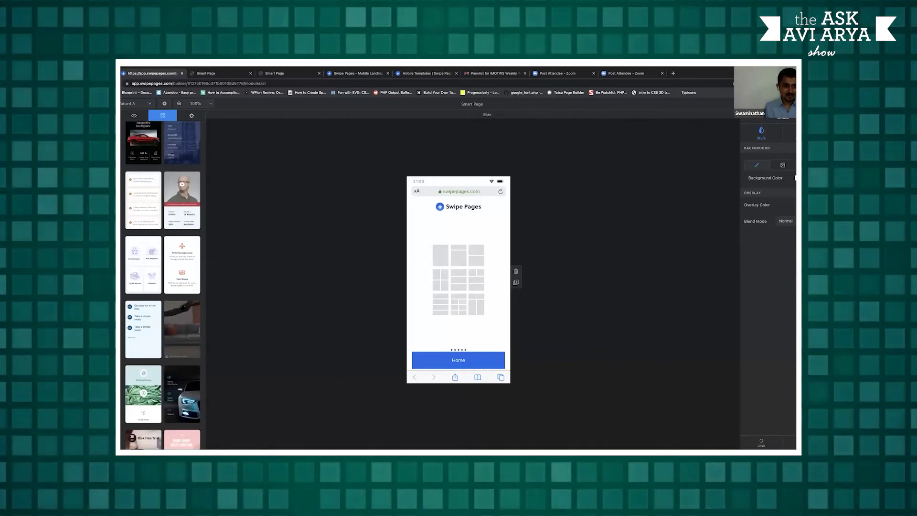
left_click(176, 213)
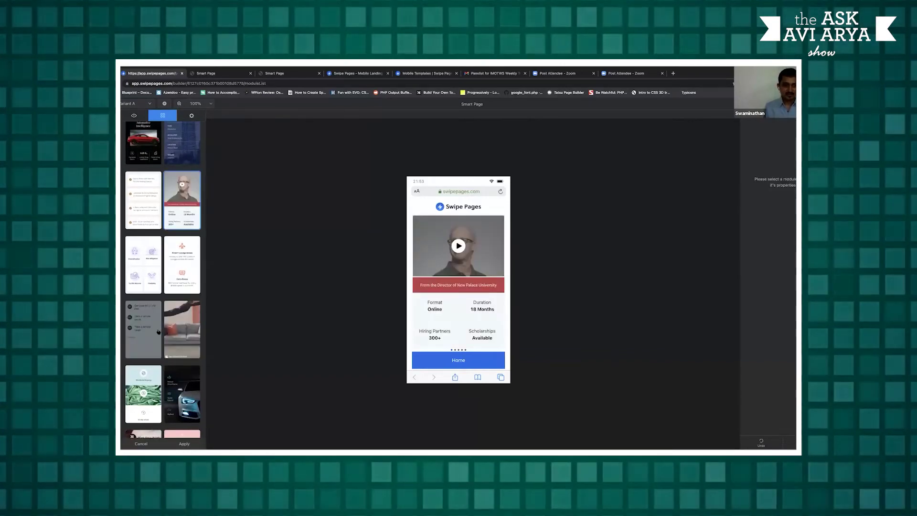
scroll(182, 295, "down", 2)
scroll(187, 314, "down", 5)
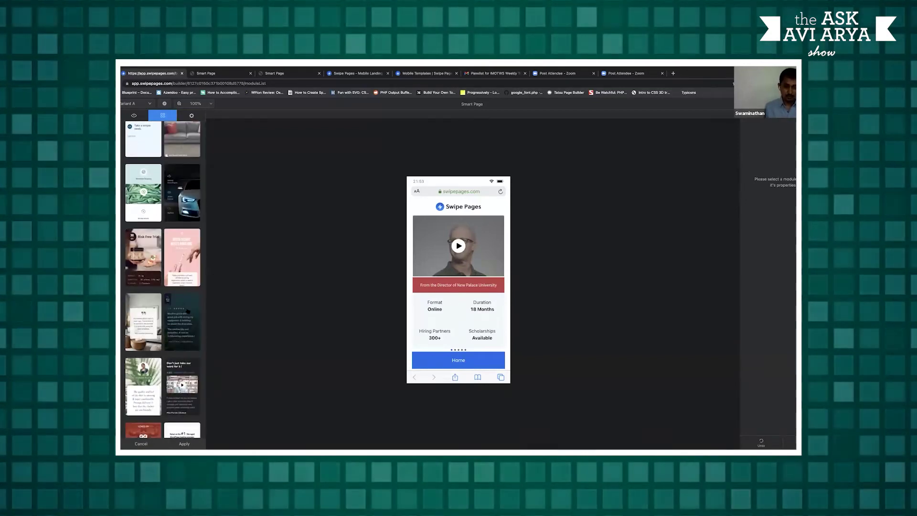
left_click(188, 314)
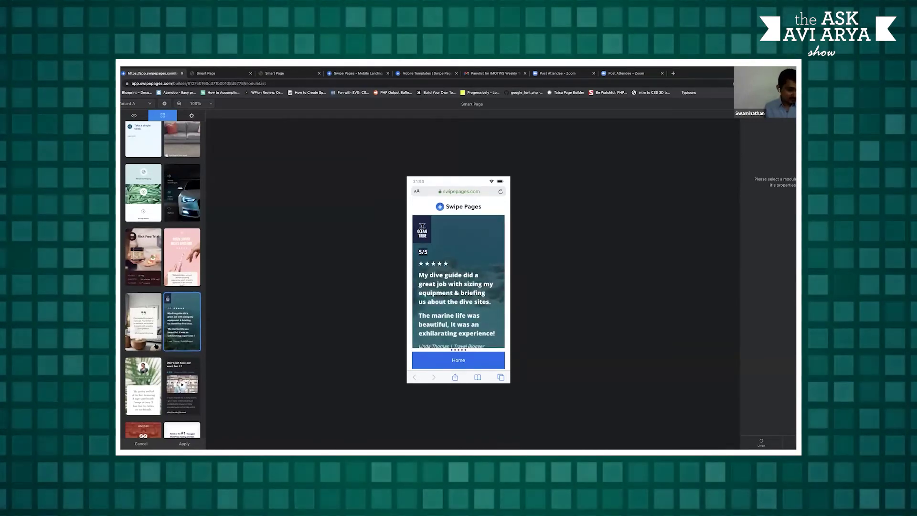
scroll(183, 326, "down", 3)
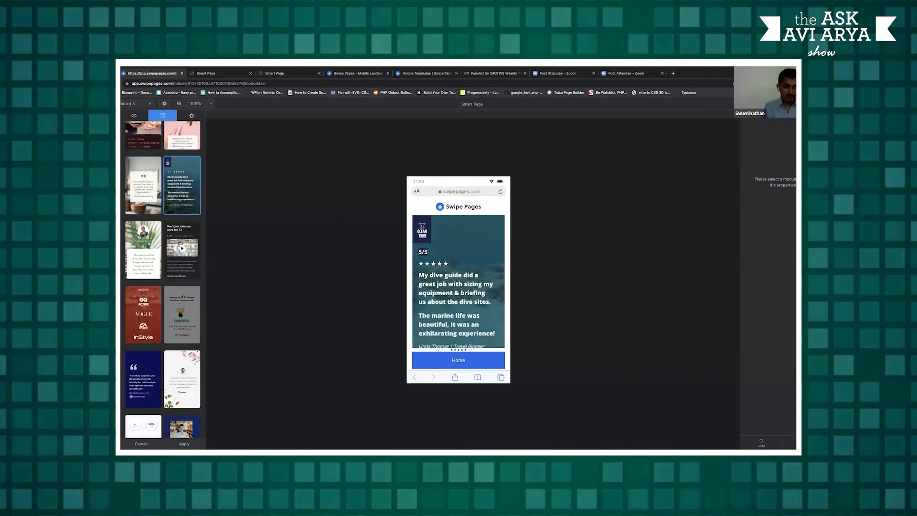
left_click(191, 319)
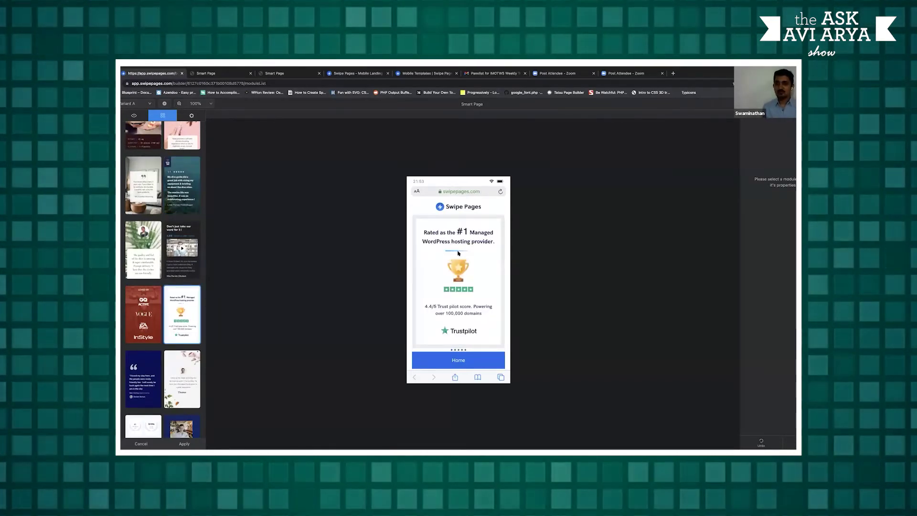
left_click(185, 379)
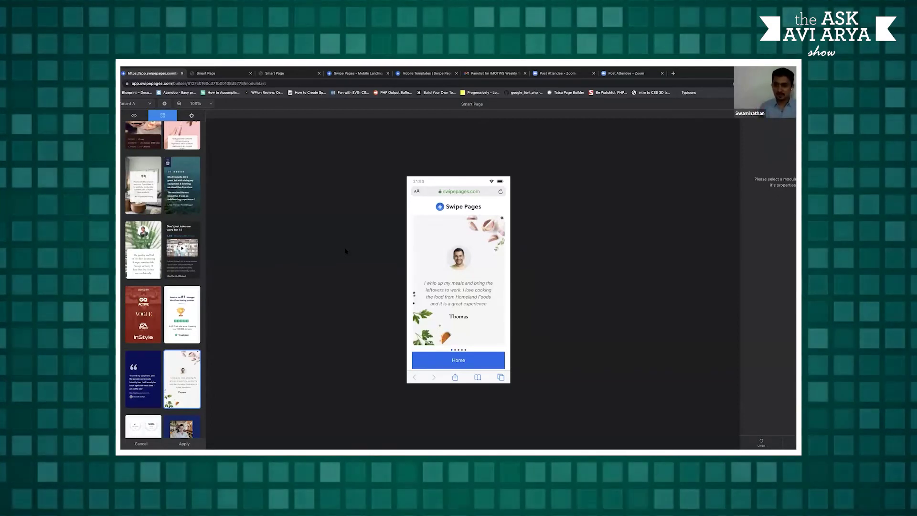
left_click(786, 442)
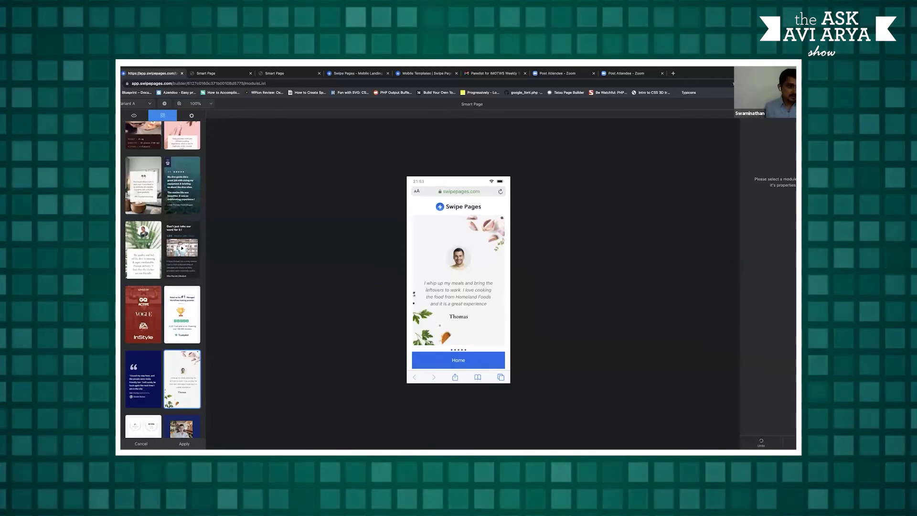
left_click(134, 115)
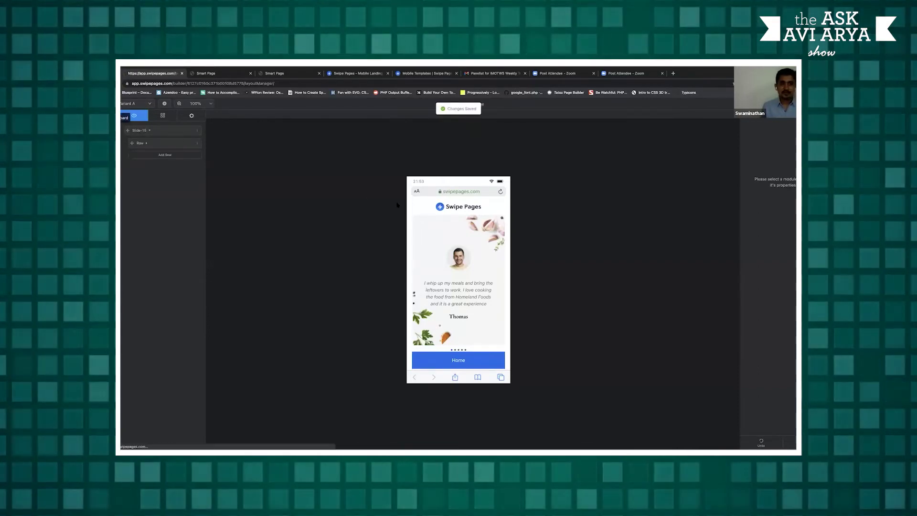
Turn on Send Traffic to Mobile Slides, republish Smart Page, and view the live page
key("alt+Left")
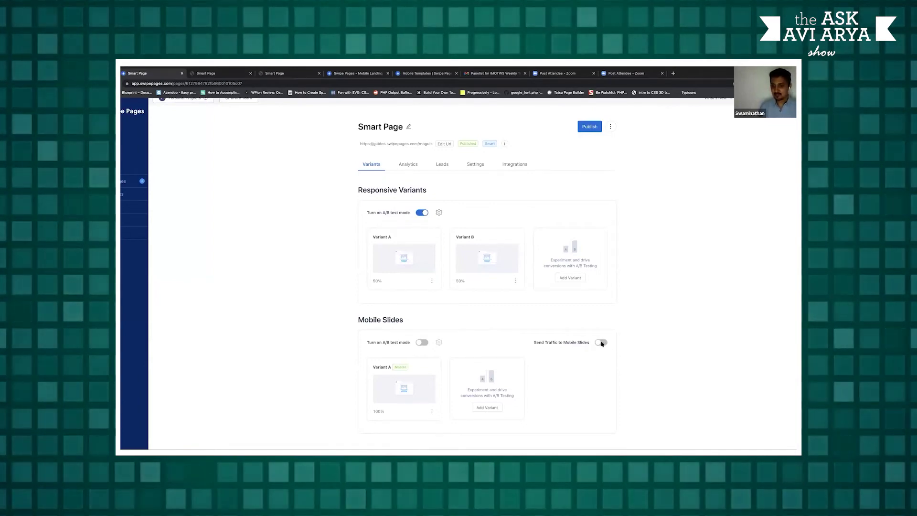
left_click(601, 343)
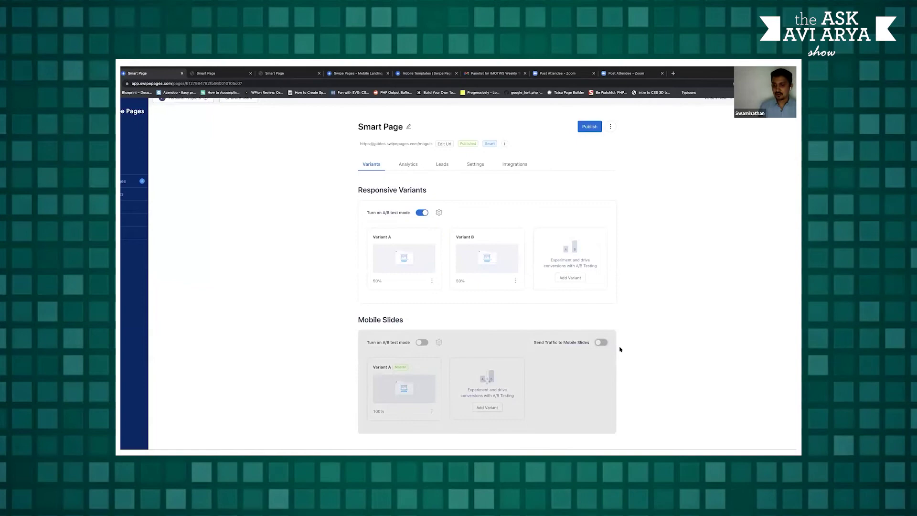
left_click(590, 127)
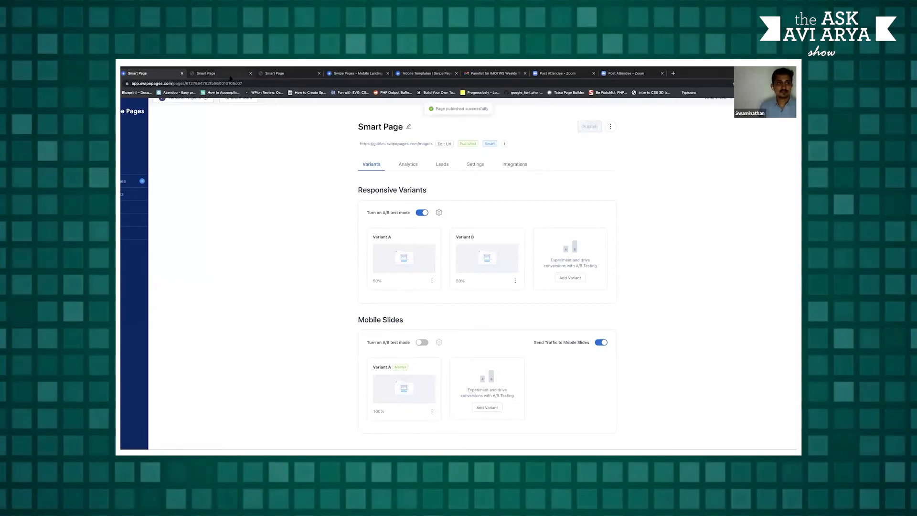
left_click(341, 146)
Preview the live page in DevTools phone emulation, swipe to the next slide, then return to the dashboard
right_click(194, 136)
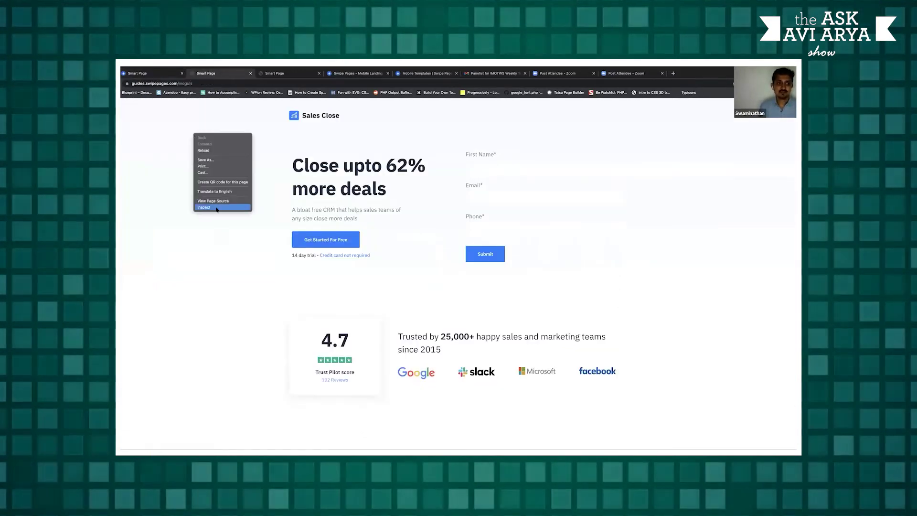
left_click(245, 205)
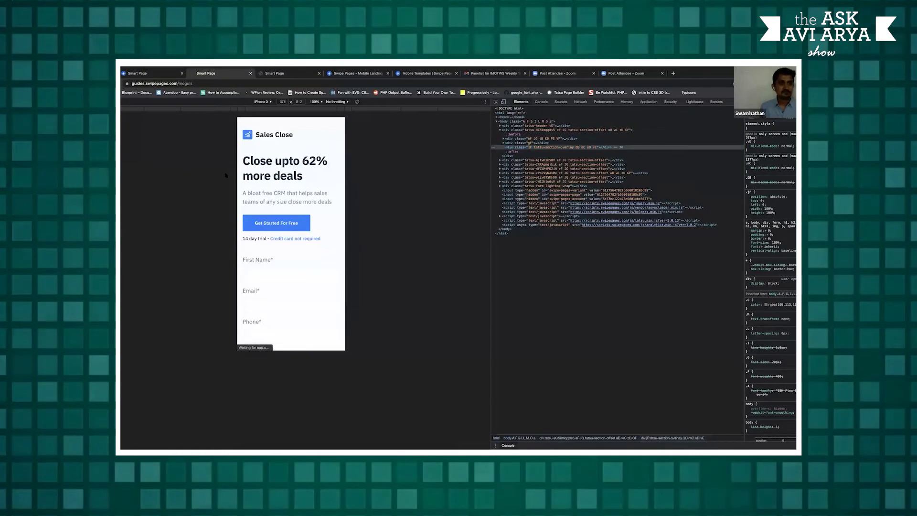
key("super+r")
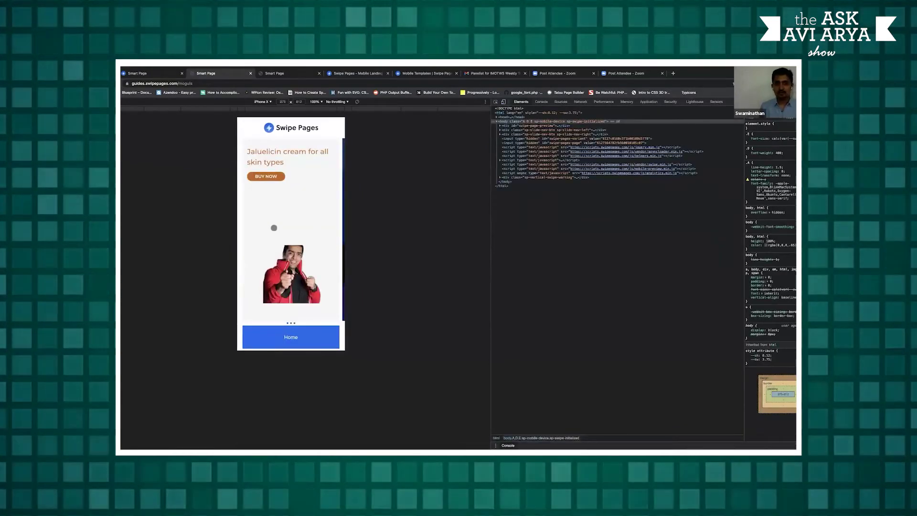
left_click_drag(321, 232, 267, 234)
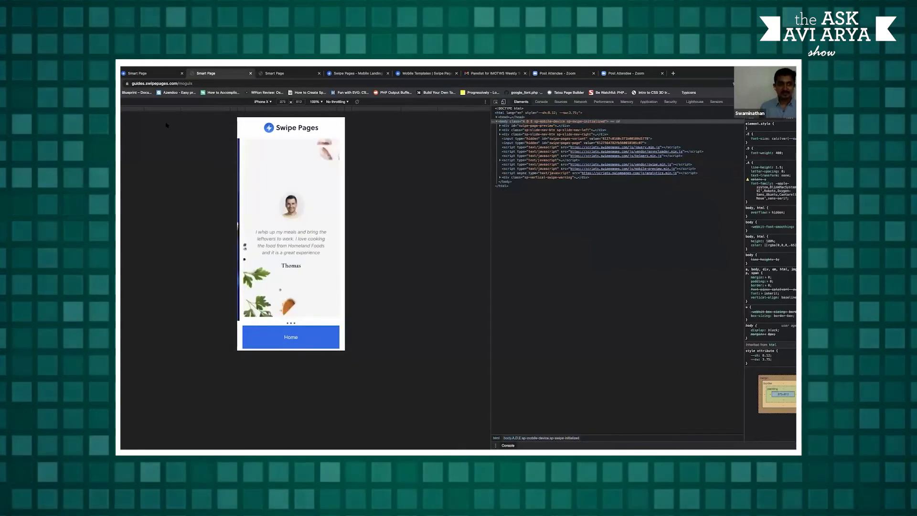
left_click(163, 73)
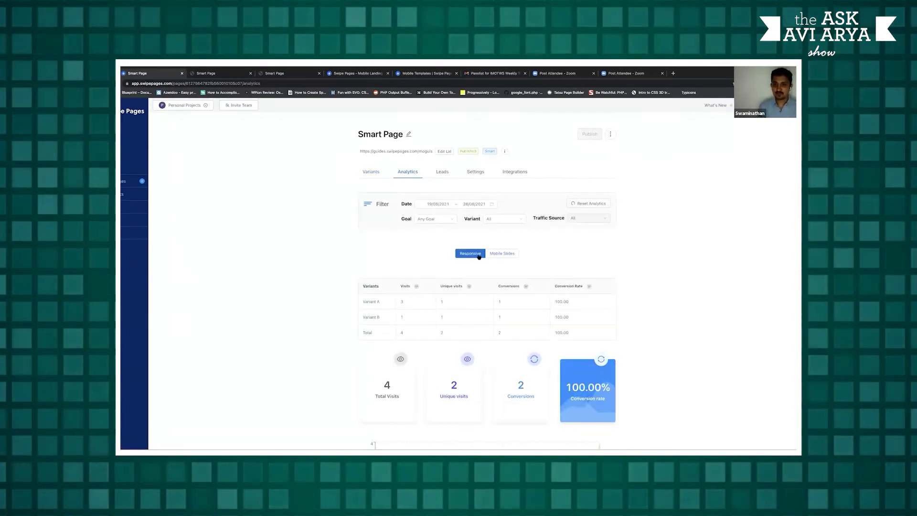
Switch Smart Page's analytics view from Responsive to Mobile Slides
left_click(506, 254)
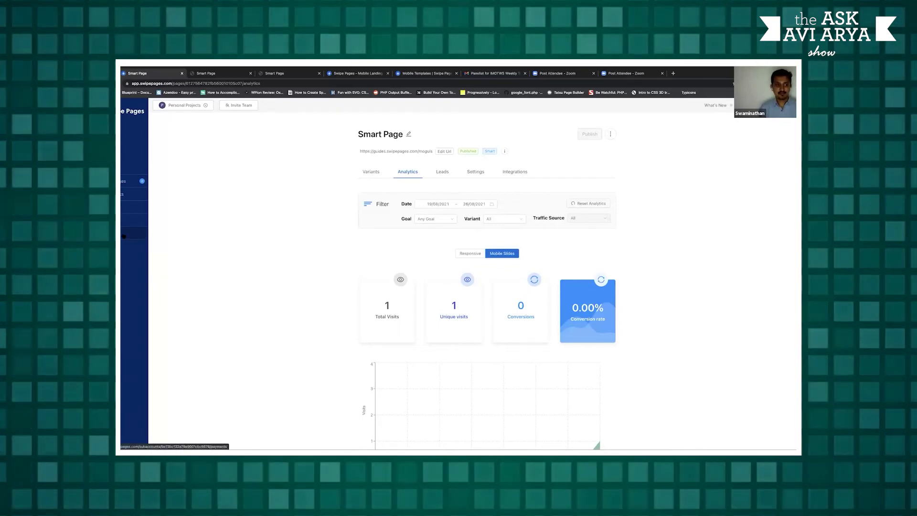
Open the Payments/Ecommerce settings to view the connected Stripe store account
left_click(141, 233)
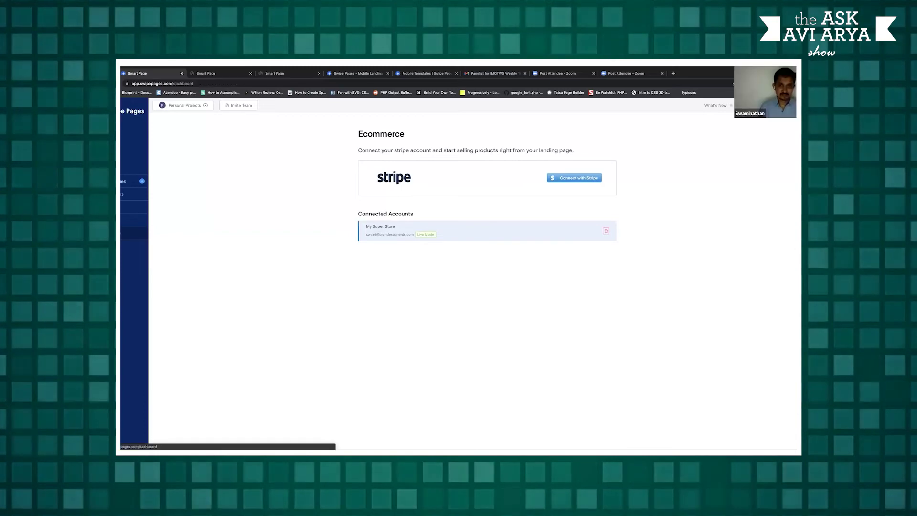
From the Pages list, open Smart Page and edit its Variant A in the builder
left_click(132, 181)
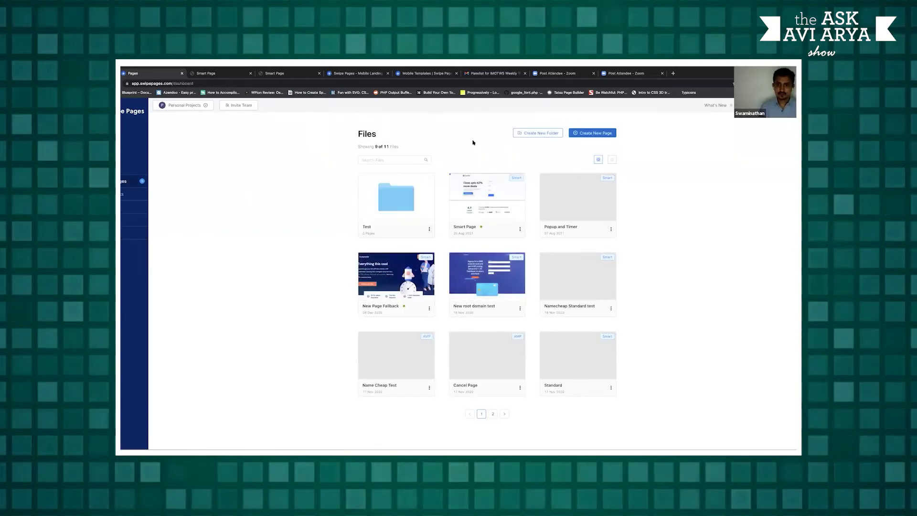
left_click(489, 200)
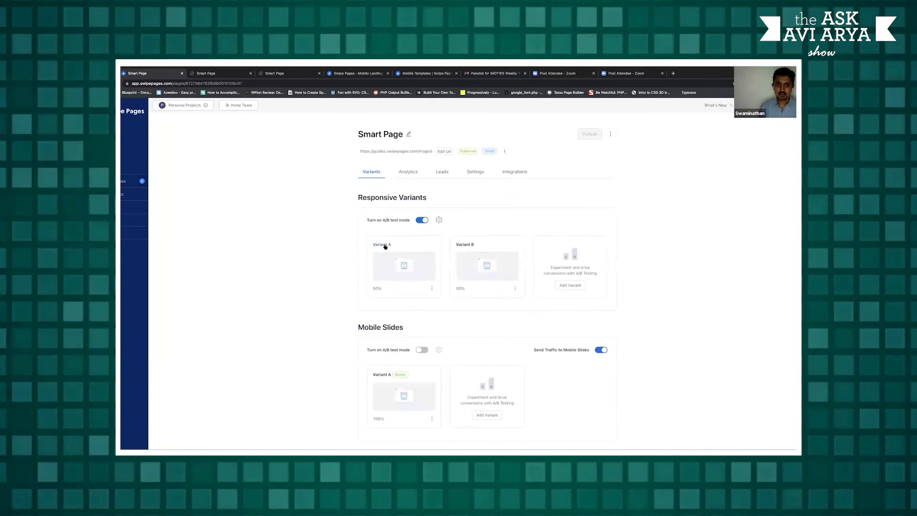
left_click(385, 247)
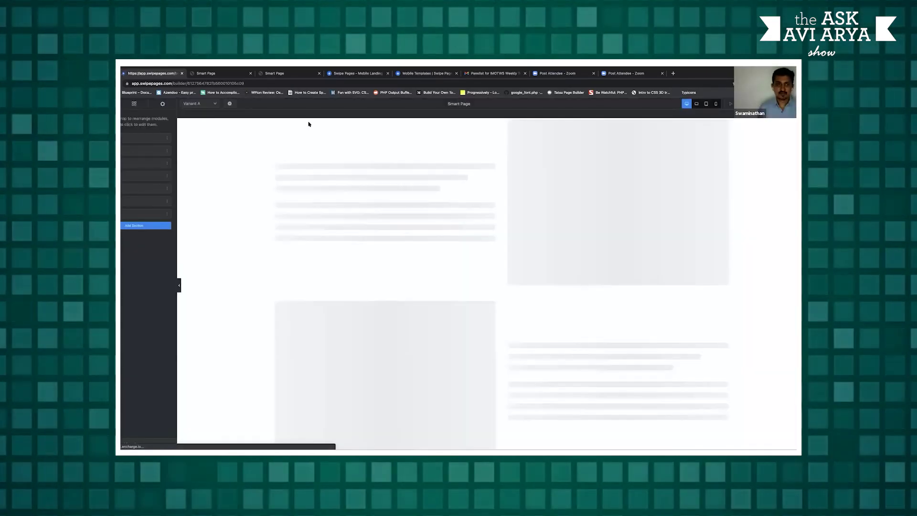
Place an HTML Code module above 'Get Started For Free', then view the Custom CSS and JavaScript settings
left_click(136, 104)
left_click_drag(127, 150, 423, 255)
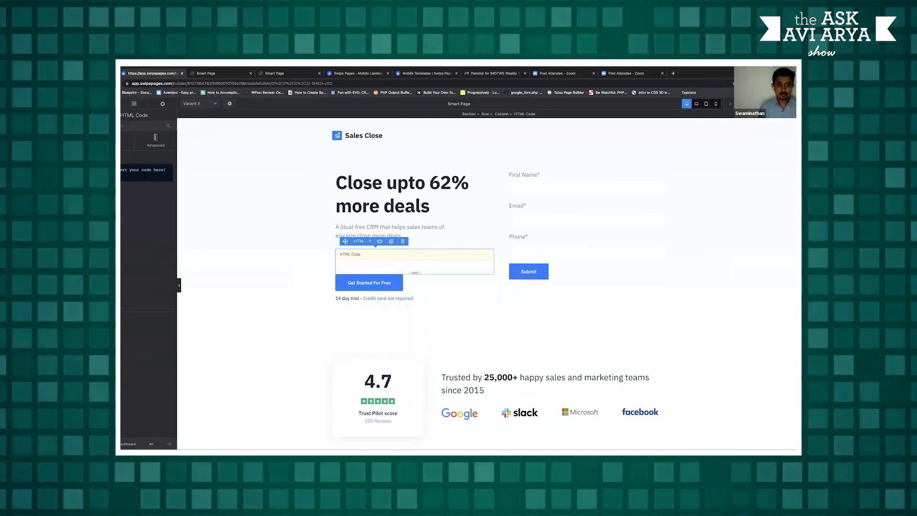
left_click(159, 104)
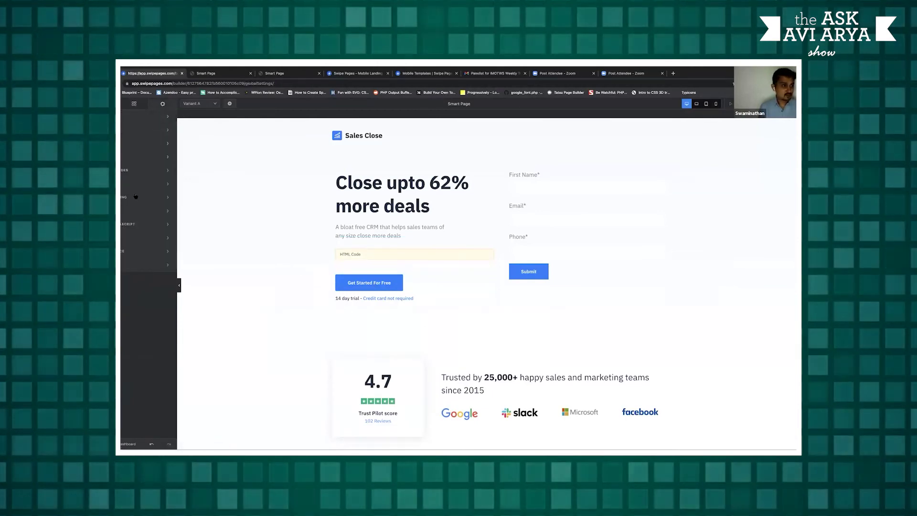
left_click(133, 226)
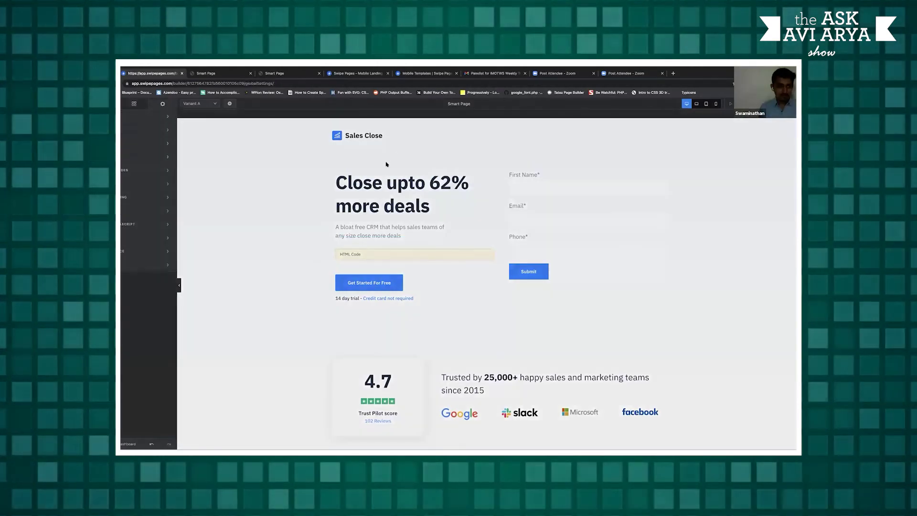
left_click(133, 226)
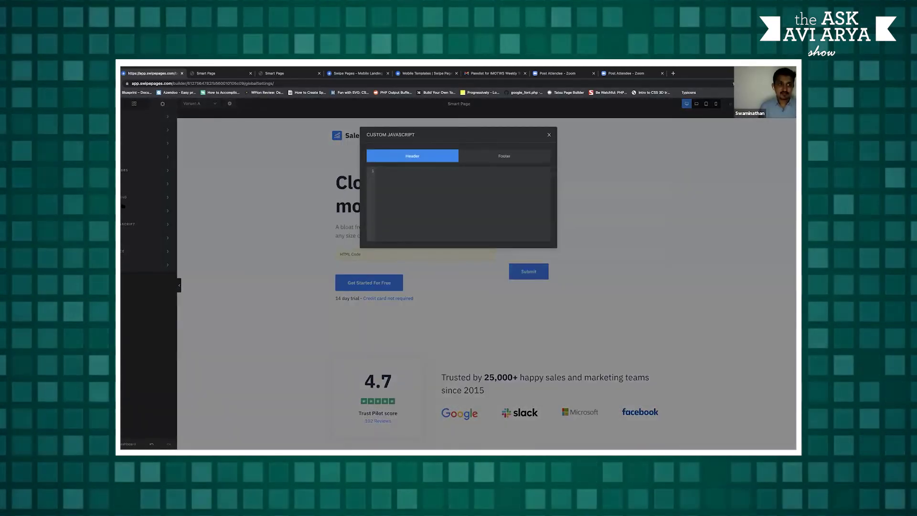
left_click(569, 231)
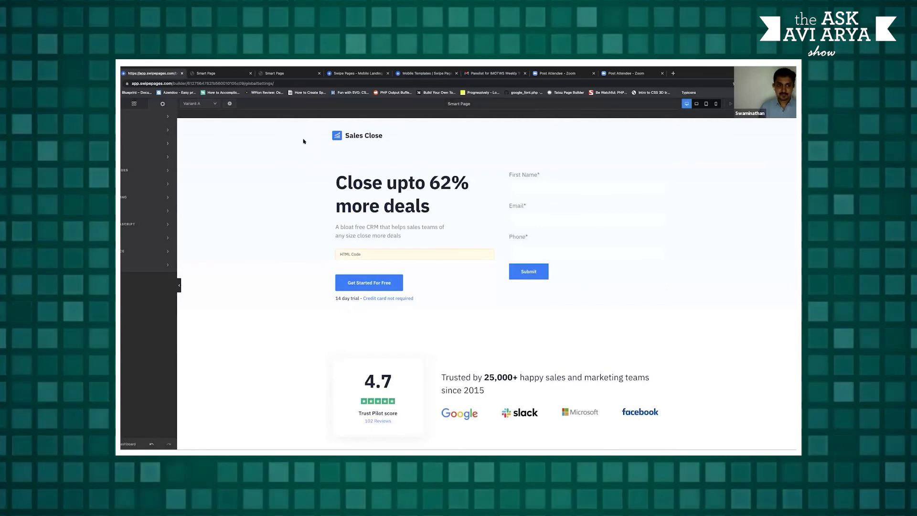
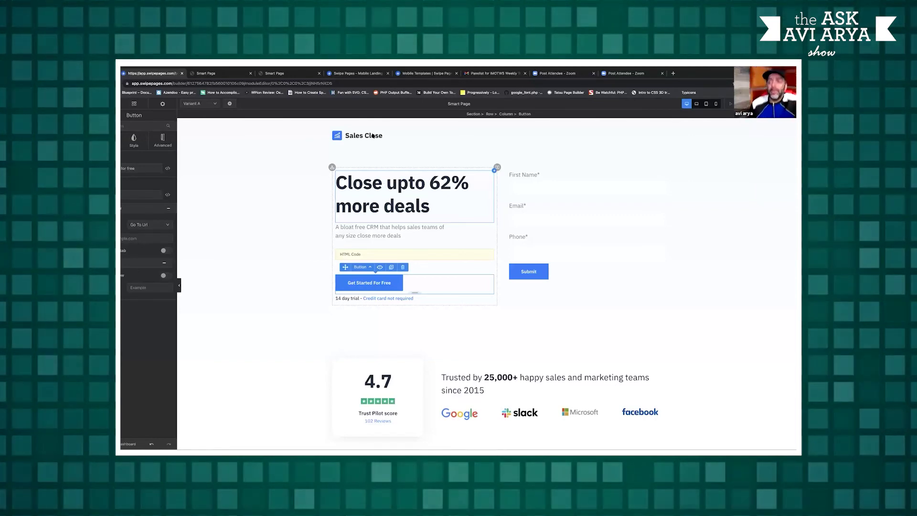
Open the global header settings for the Sales Close landing page
left_click(403, 140)
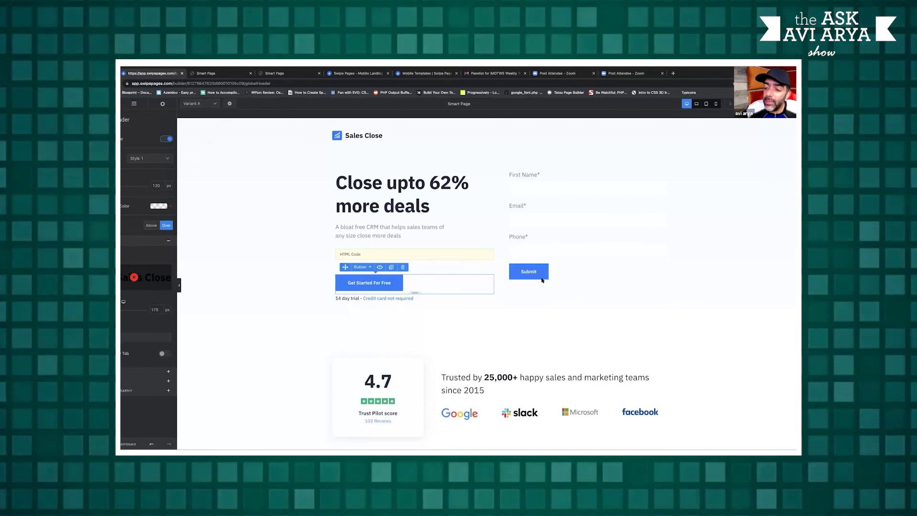
Load iamavi.in/Swipe-Pages in a new tab and close the plan tab to reach the Internet Moguls sign-up page
left_click(674, 73)
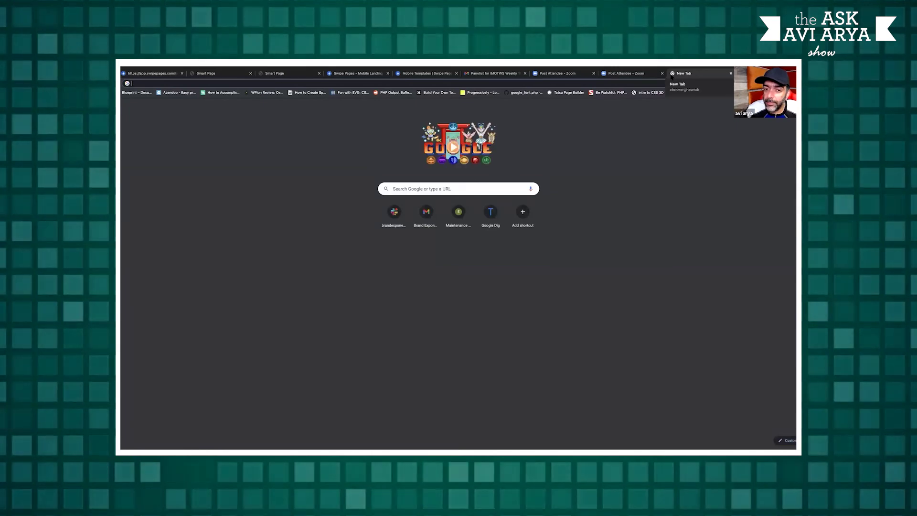
key("Return")
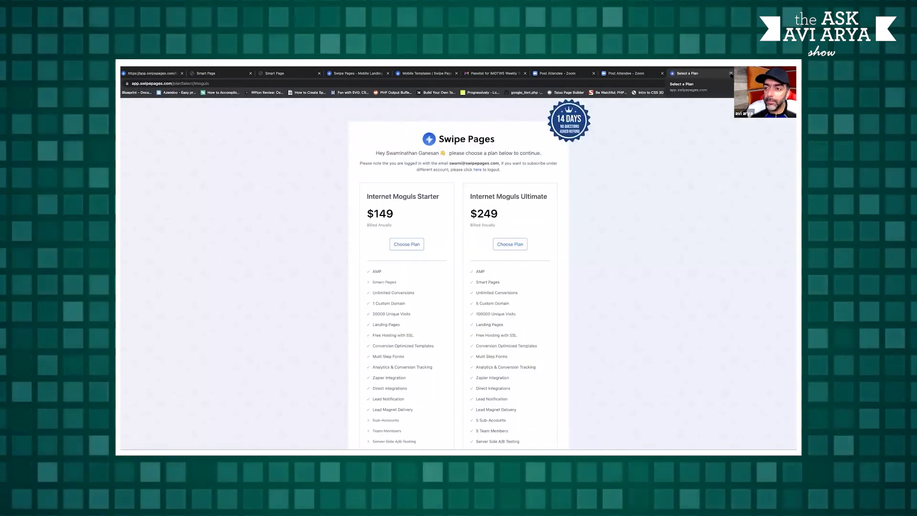
left_click(731, 73)
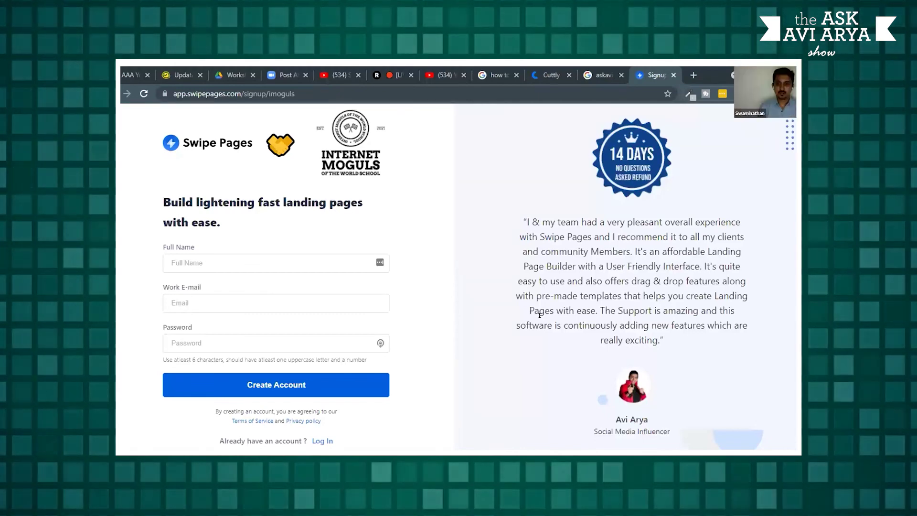
Enter the user's full name and work e-mail on the sign-up form
left_click(256, 262)
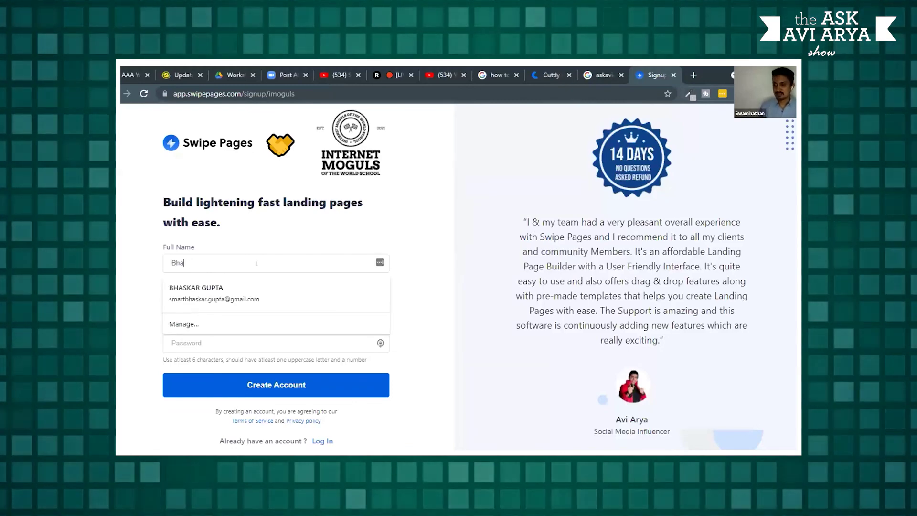
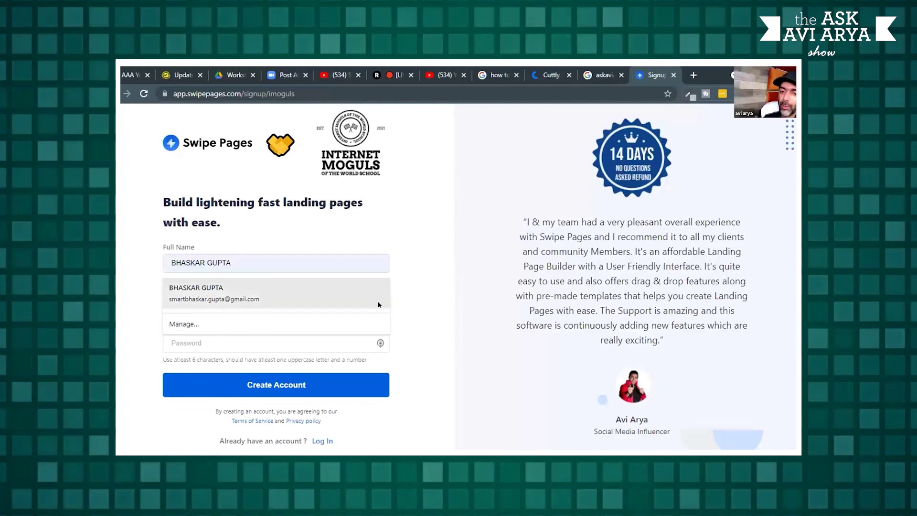
key("Escape")
left_click(238, 297)
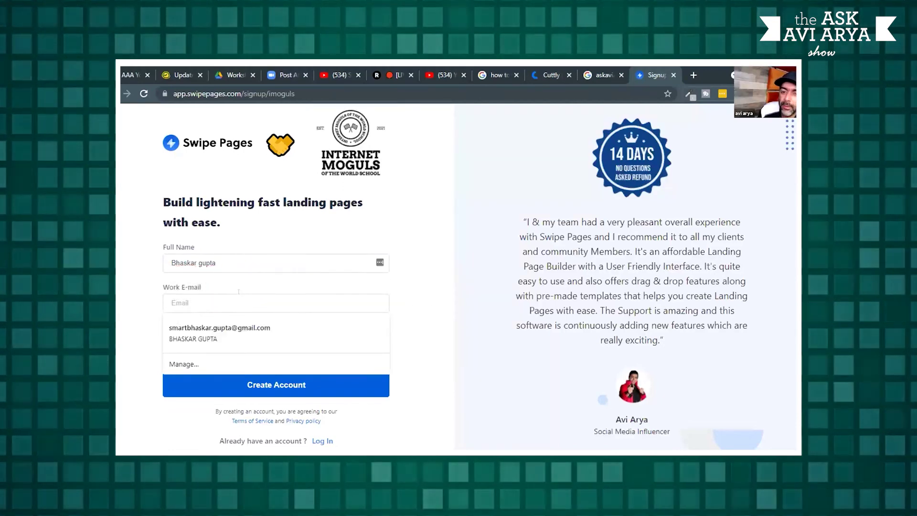
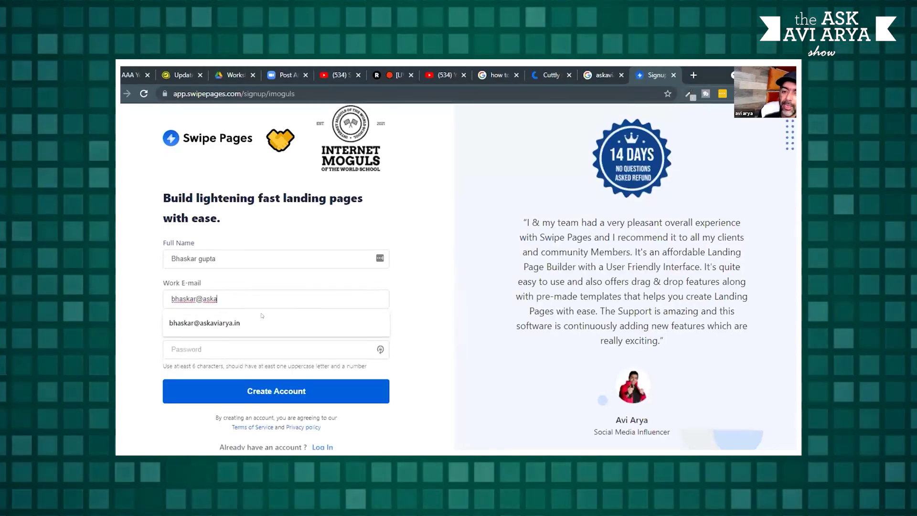
left_click(262, 319)
Replace the password with a new one and create the account
left_click(247, 341)
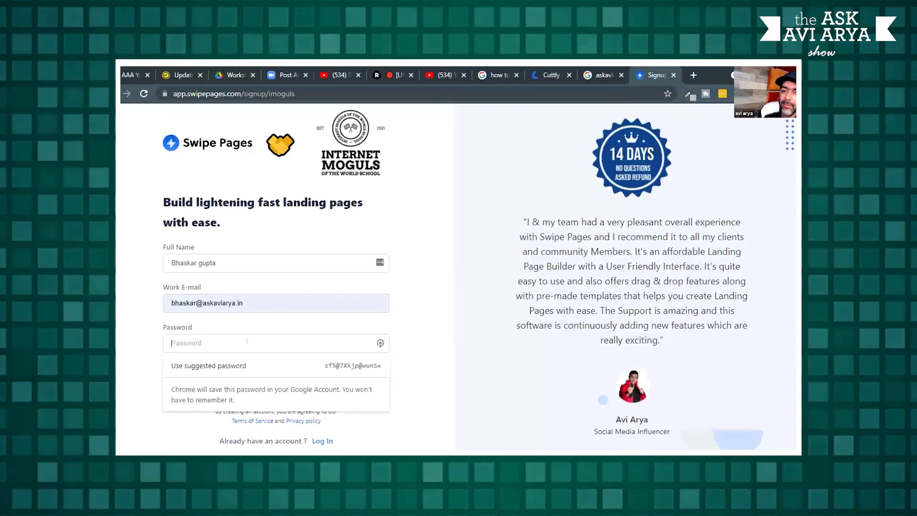
type("•••••••")
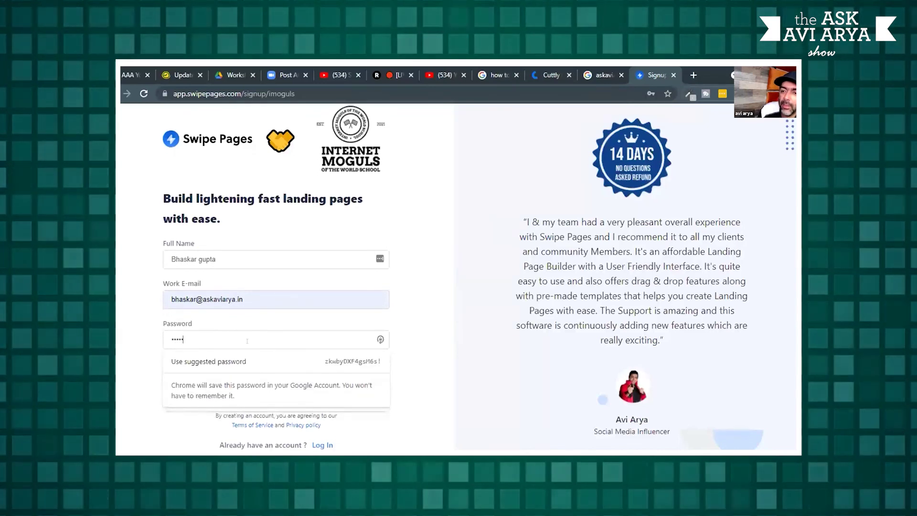
type("•••")
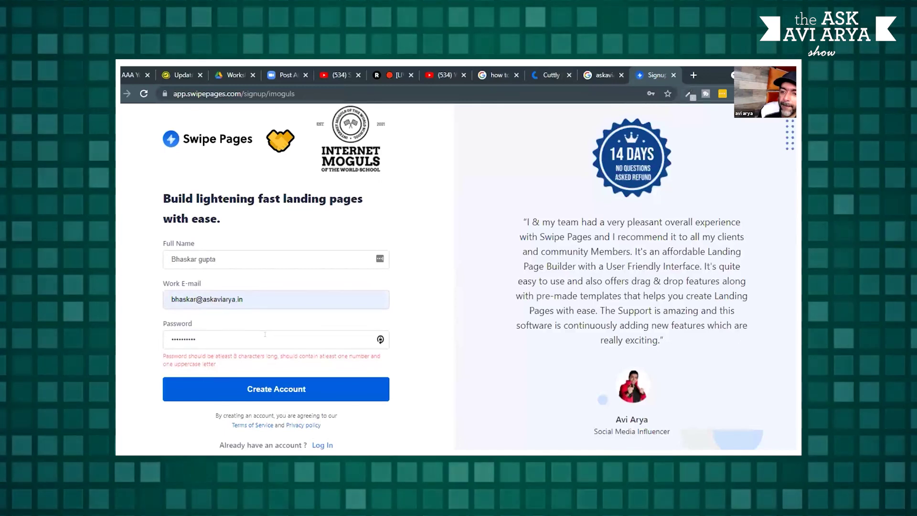
key("ctrl+a")
key("BackSpace")
type("••")
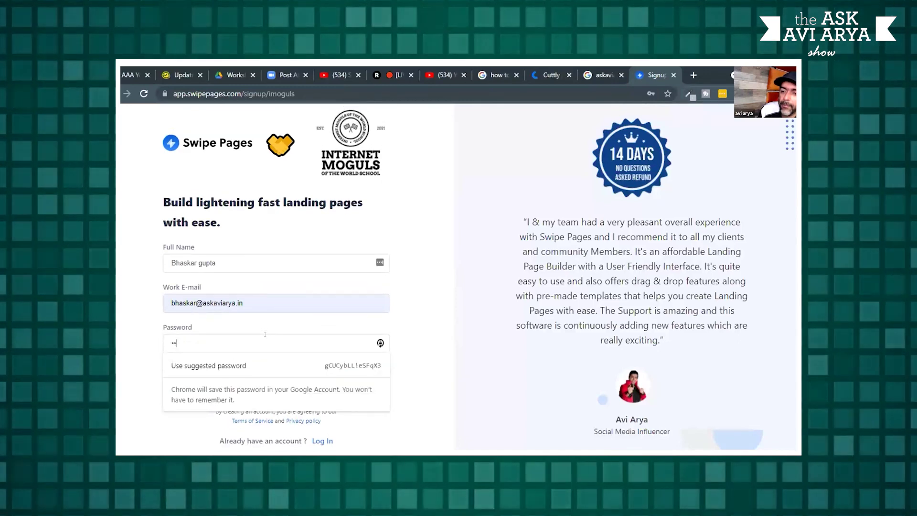
type("•••••••••")
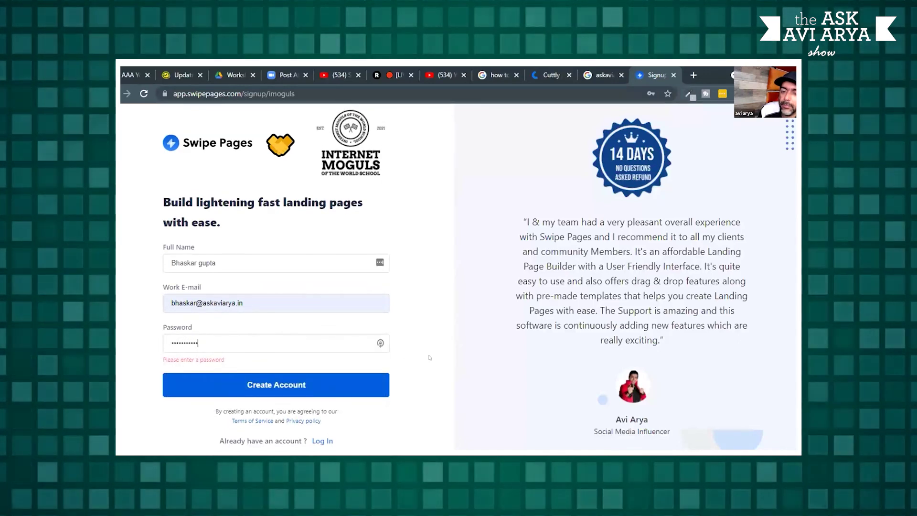
left_click(311, 377)
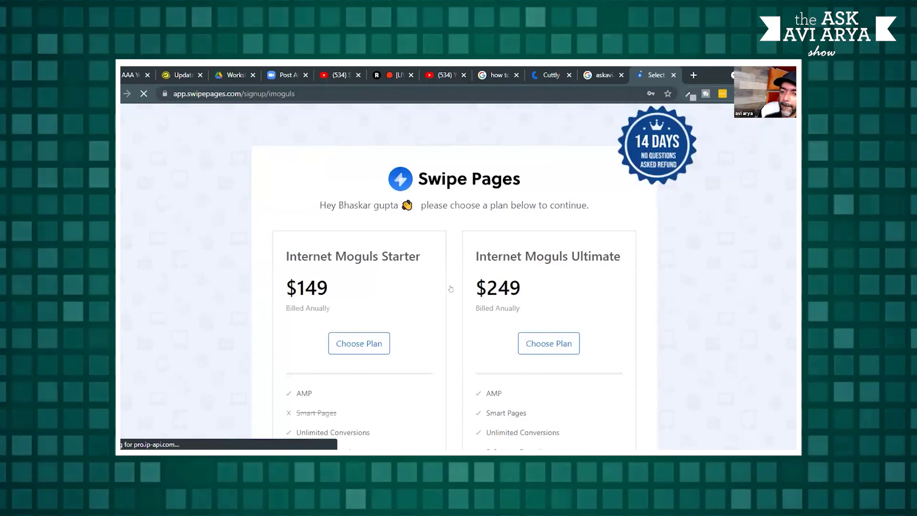
Dismiss the browser's password-check popup and decline saving the password
scroll(451, 288, "down", 2)
scroll(451, 289, "down", 3)
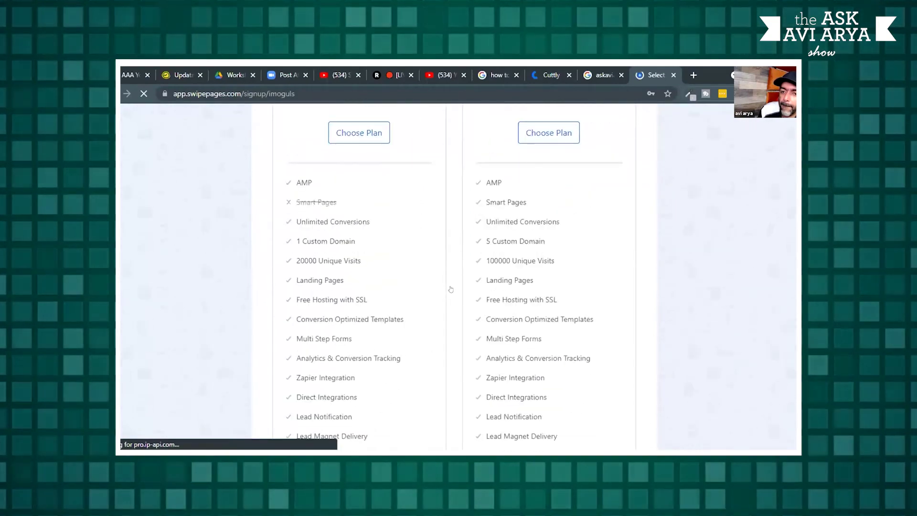
scroll(451, 289, "down", 4)
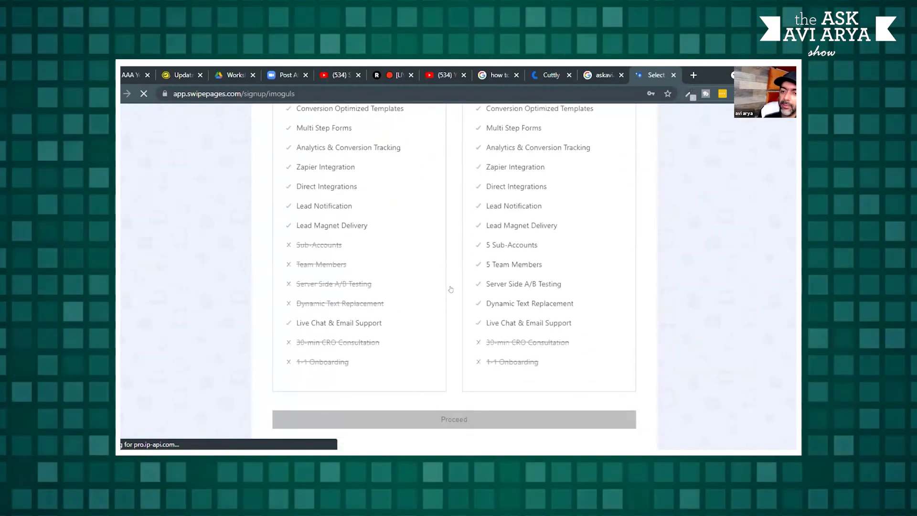
scroll(451, 289, "up", 9)
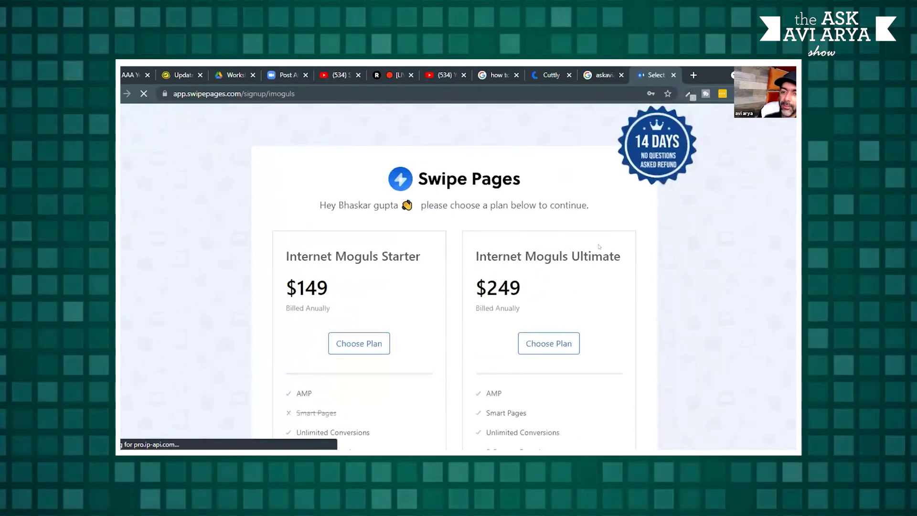
left_click(551, 245)
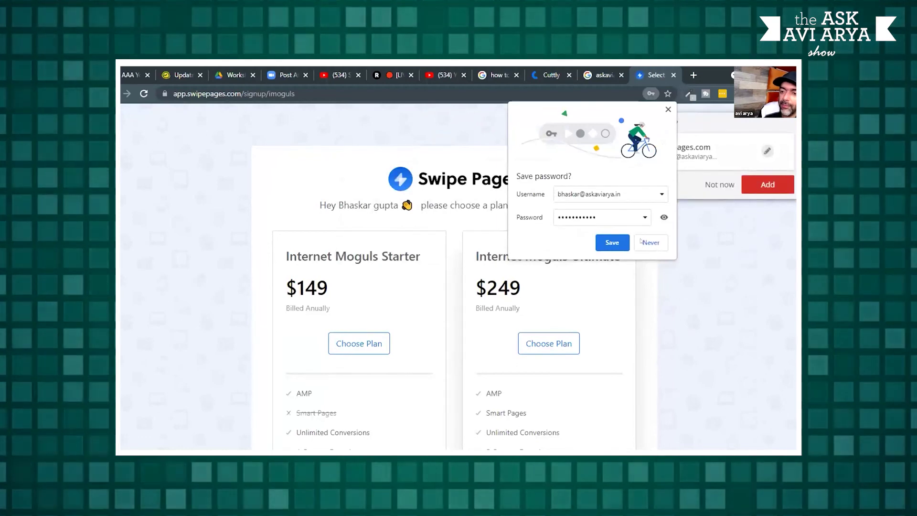
left_click(531, 262)
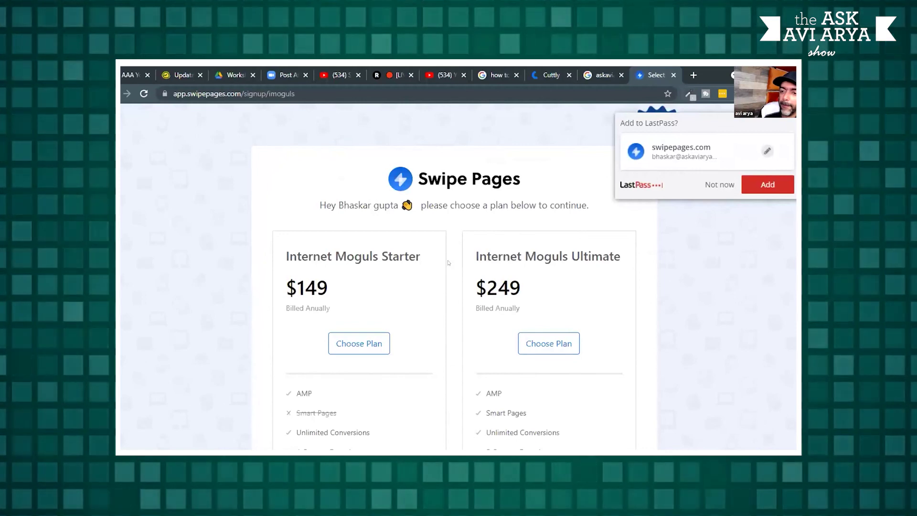
Choose the Internet Moguls Starter plan ($149) and proceed with it
scroll(449, 262, "down", 5)
scroll(448, 262, "down", 4)
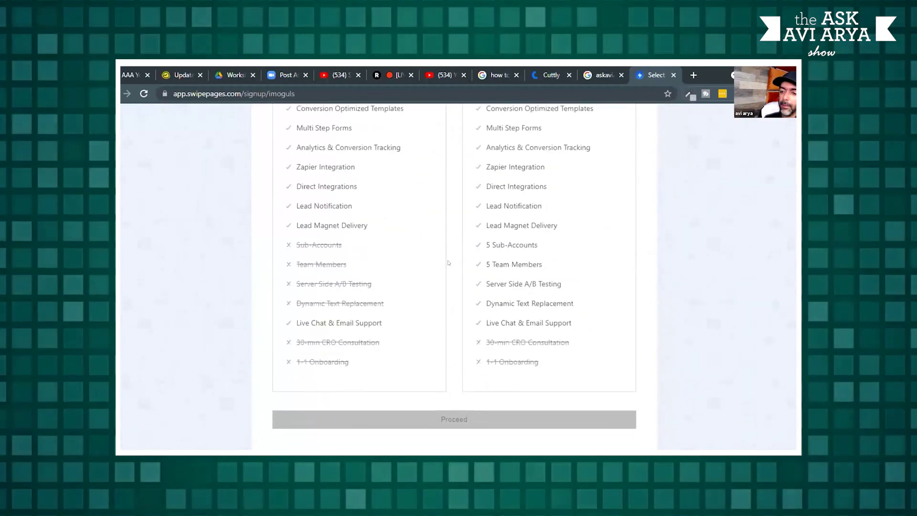
scroll(449, 262, "up", 8)
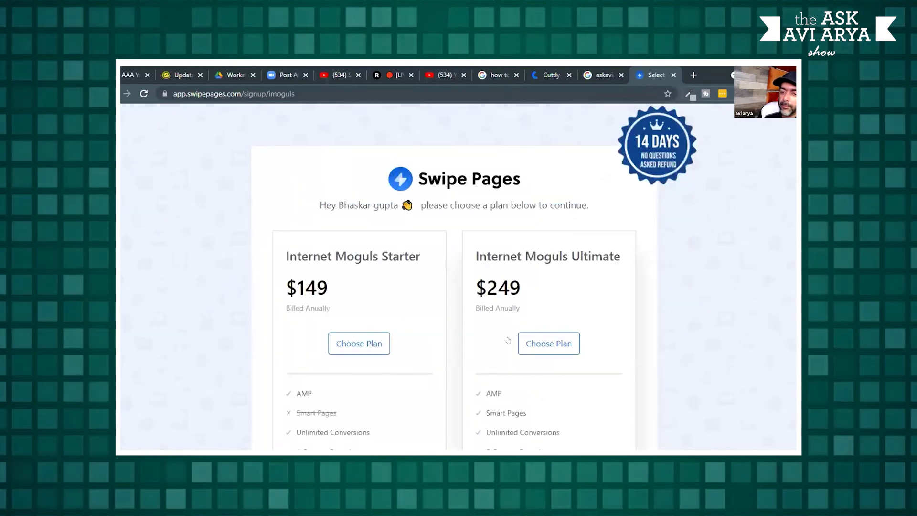
left_click(358, 343)
scroll(454, 291, "down", 8)
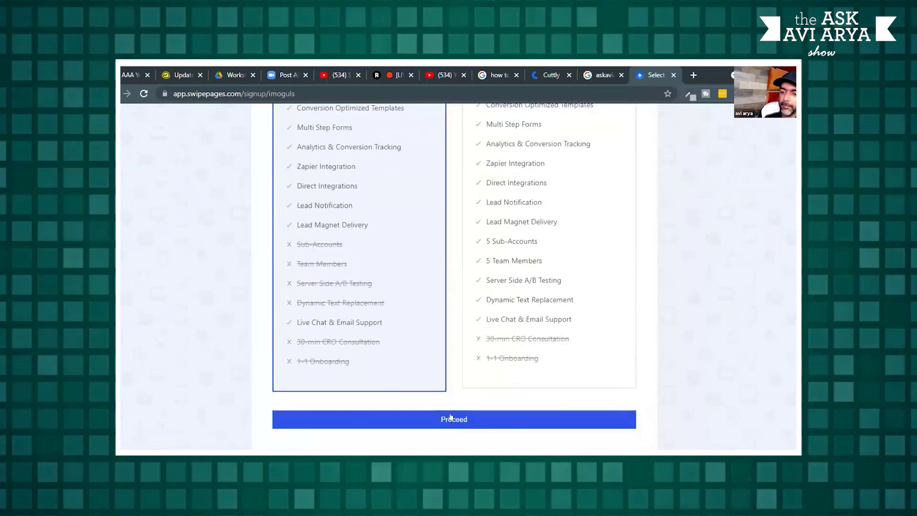
left_click(451, 417)
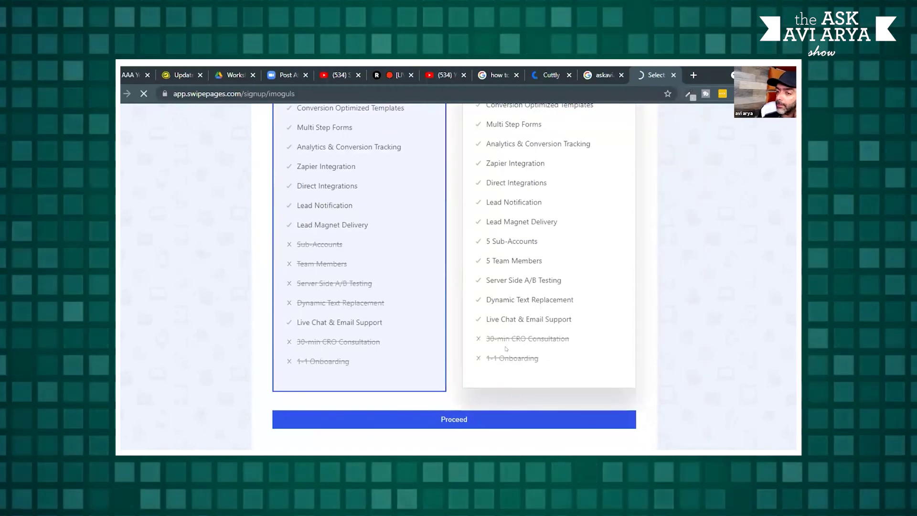